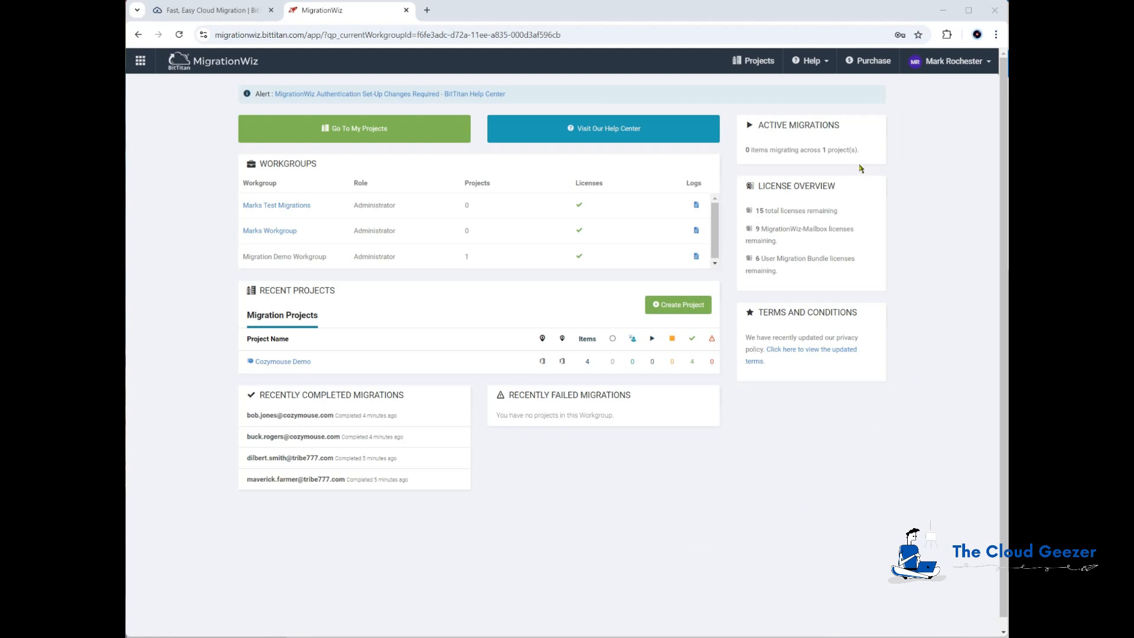
From the BitTitan Help Center, open the OneDrive to OneDrive for Business with Versions and Metadata guide
click(808, 61)
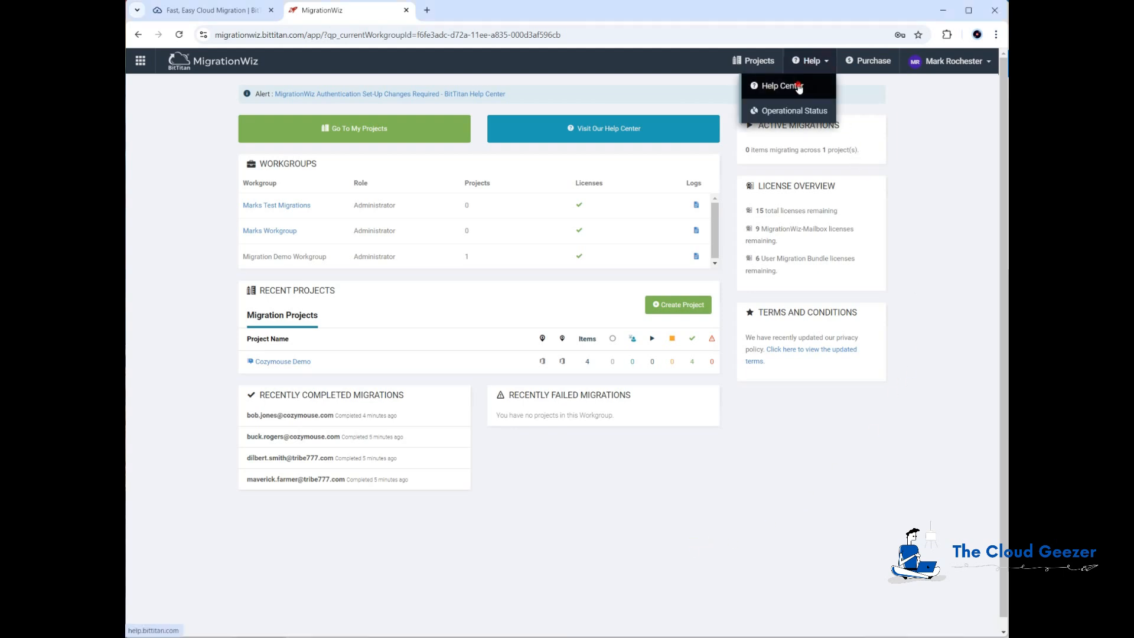
click(798, 87)
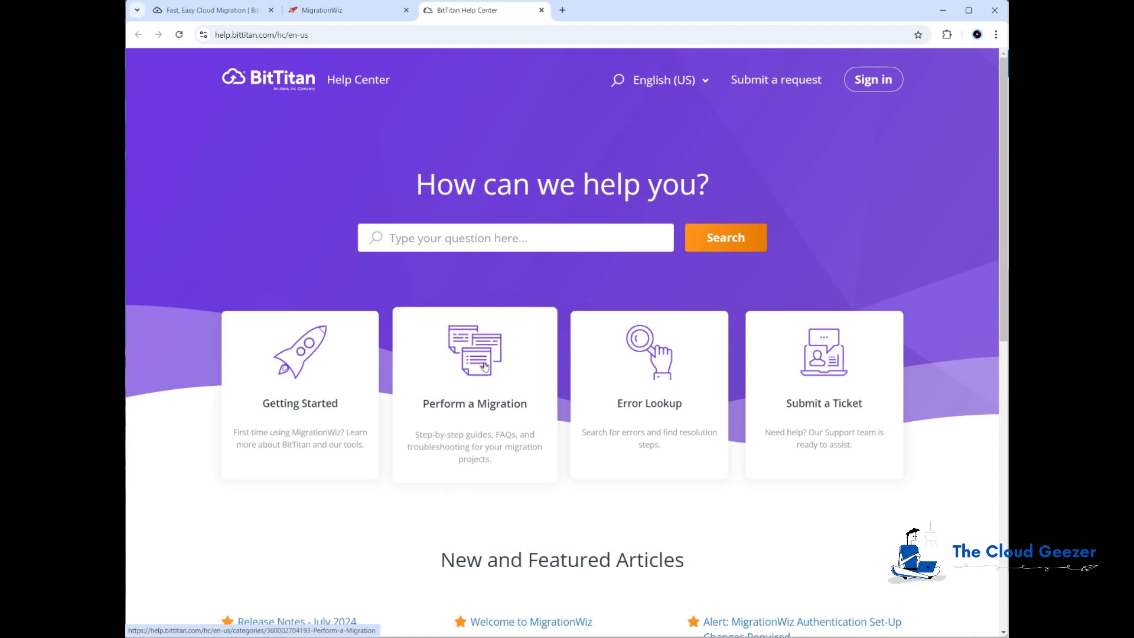
click(484, 366)
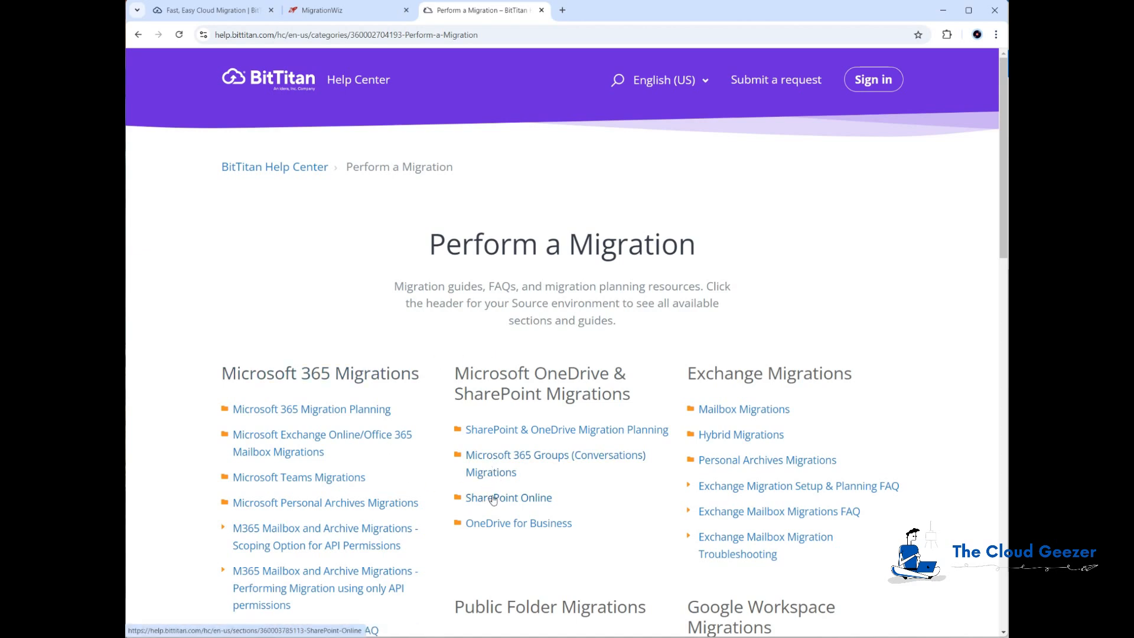
click(514, 525)
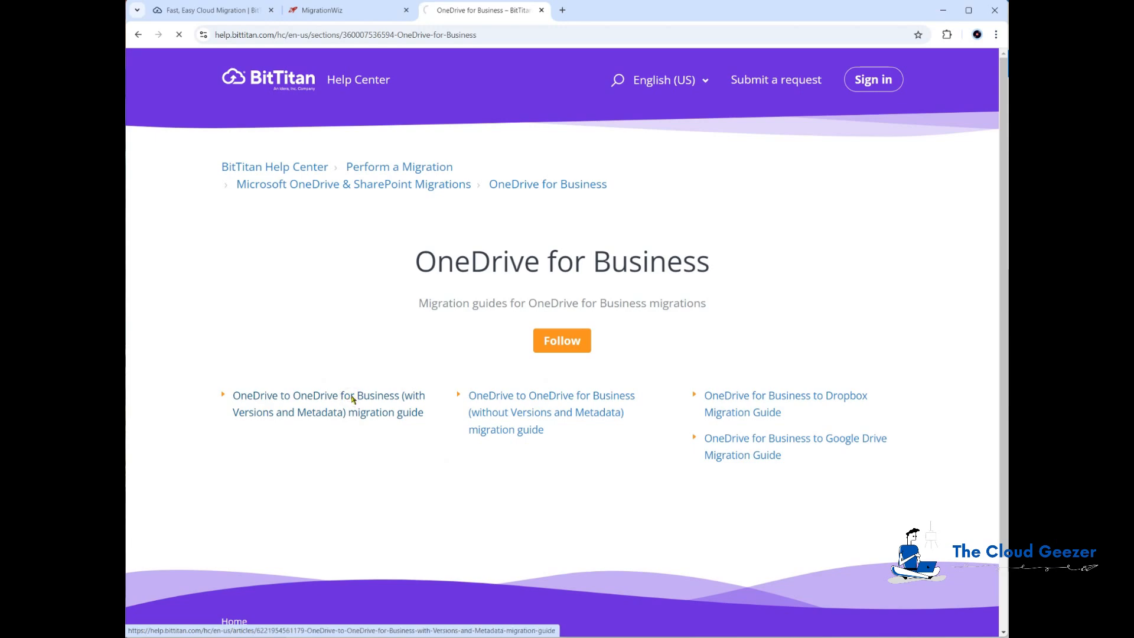
click(350, 399)
Scroll through the guide and show its App-Based Authentication steps
scroll(534, 339, down, 3)
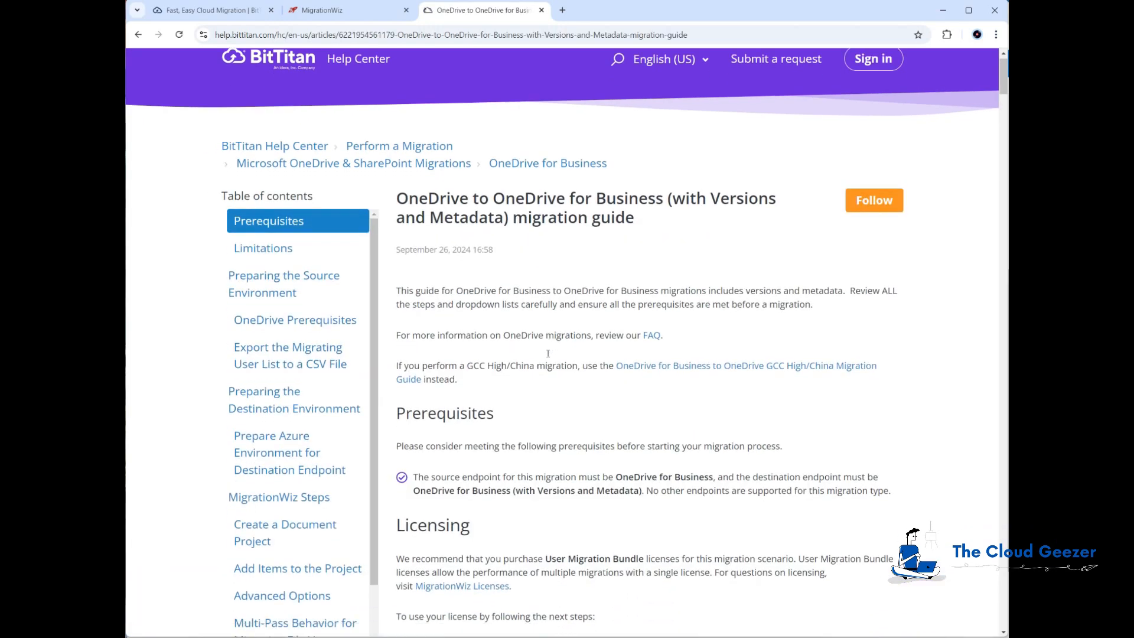
scroll(545, 312, down, 1)
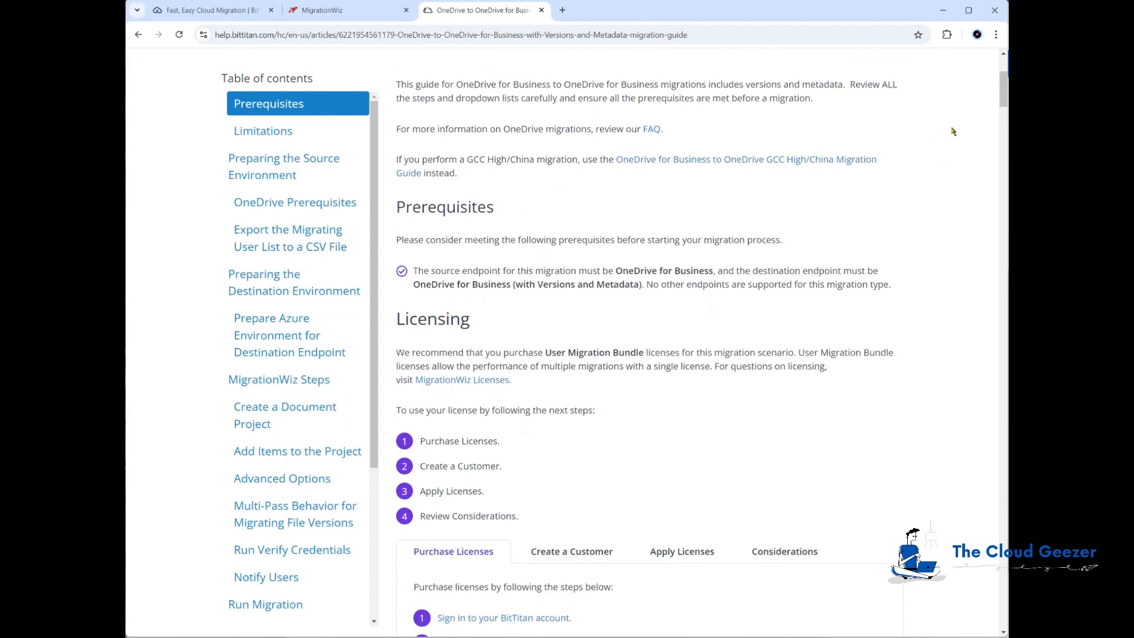
drag(1002, 97, 1004, 203)
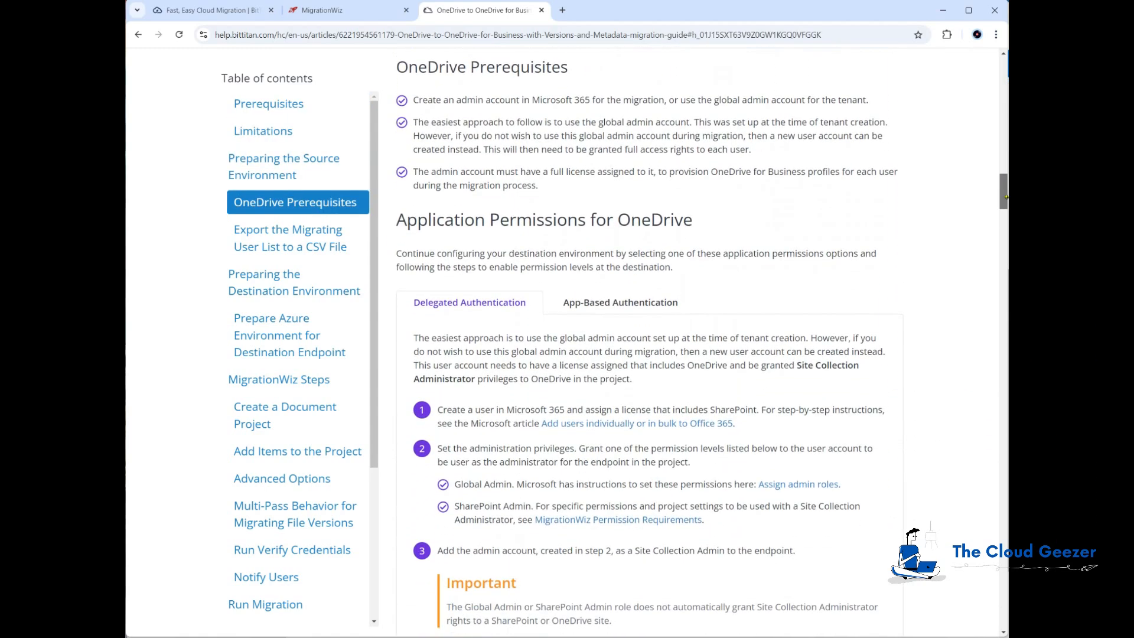
click(616, 303)
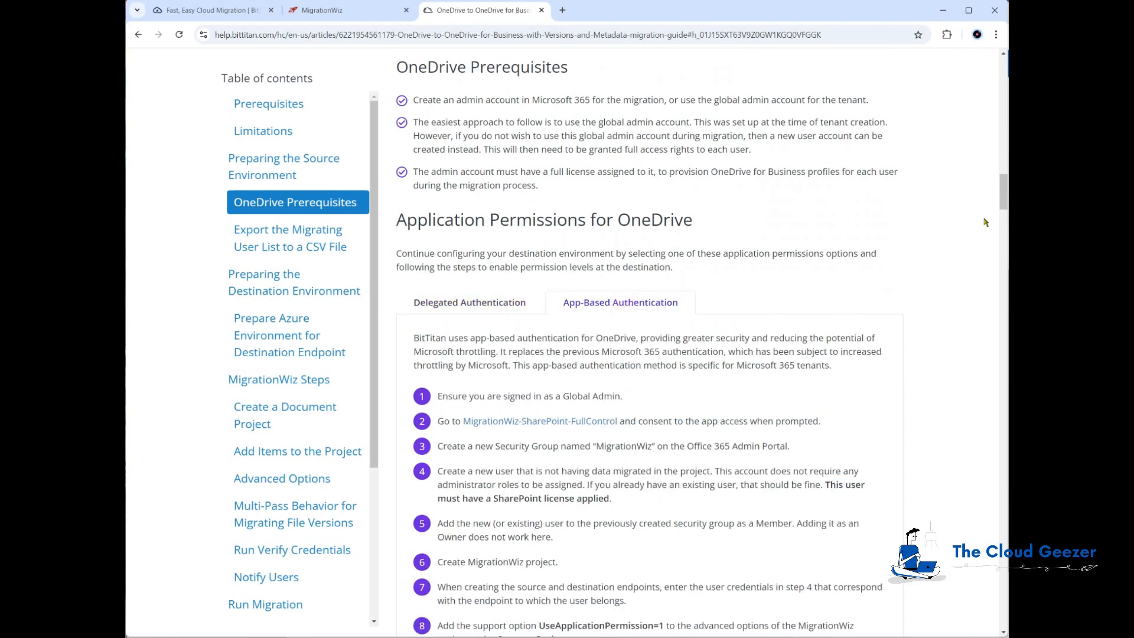
drag(1004, 200, 997, 210)
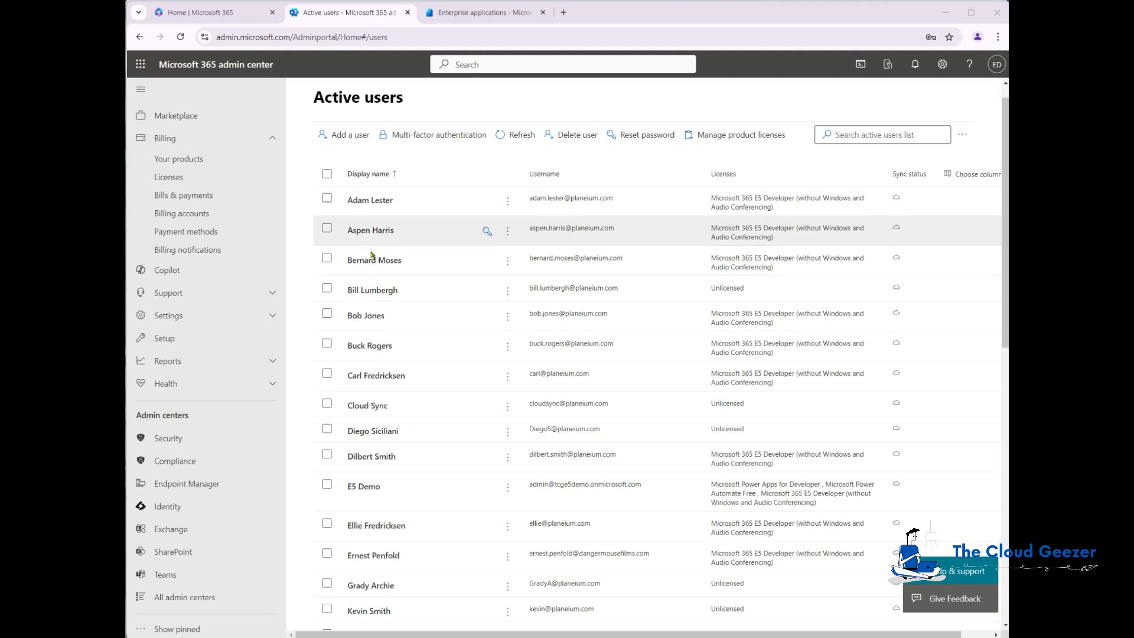
Check which admin account is signed in, then browse the Active users list
scroll(488, 198, down, 3)
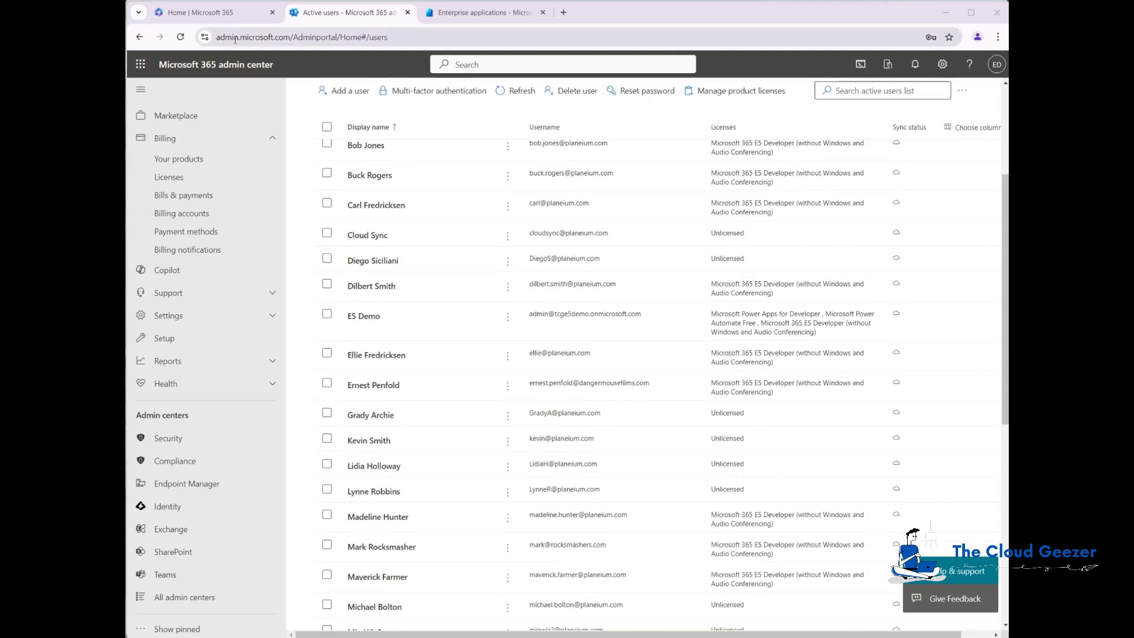
click(997, 65)
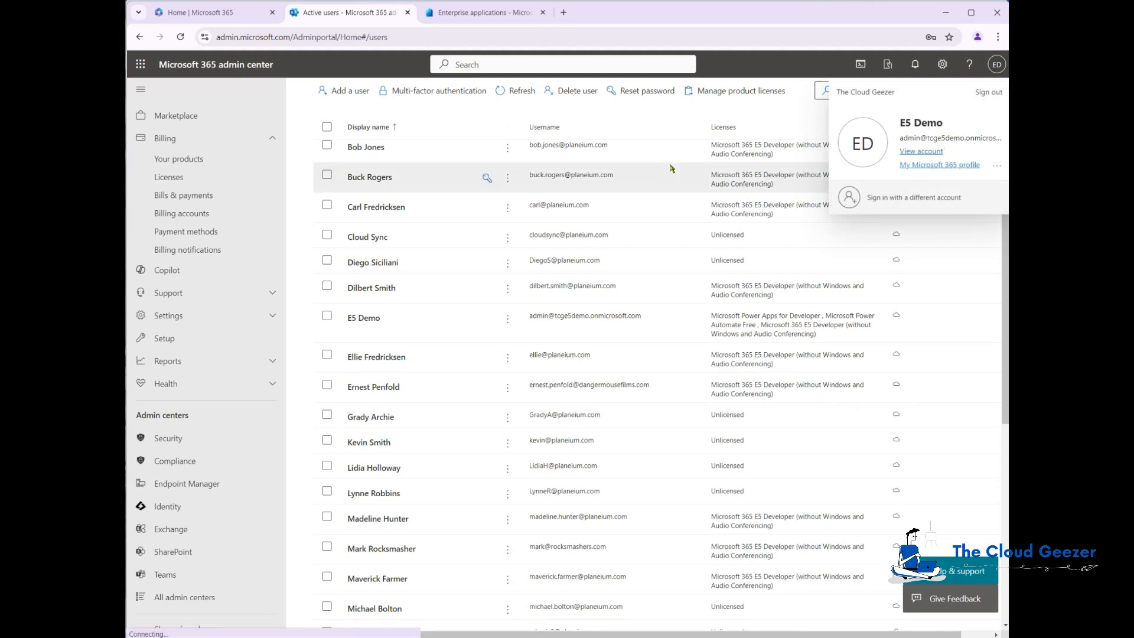
click(308, 63)
scroll(489, 177, down, 5)
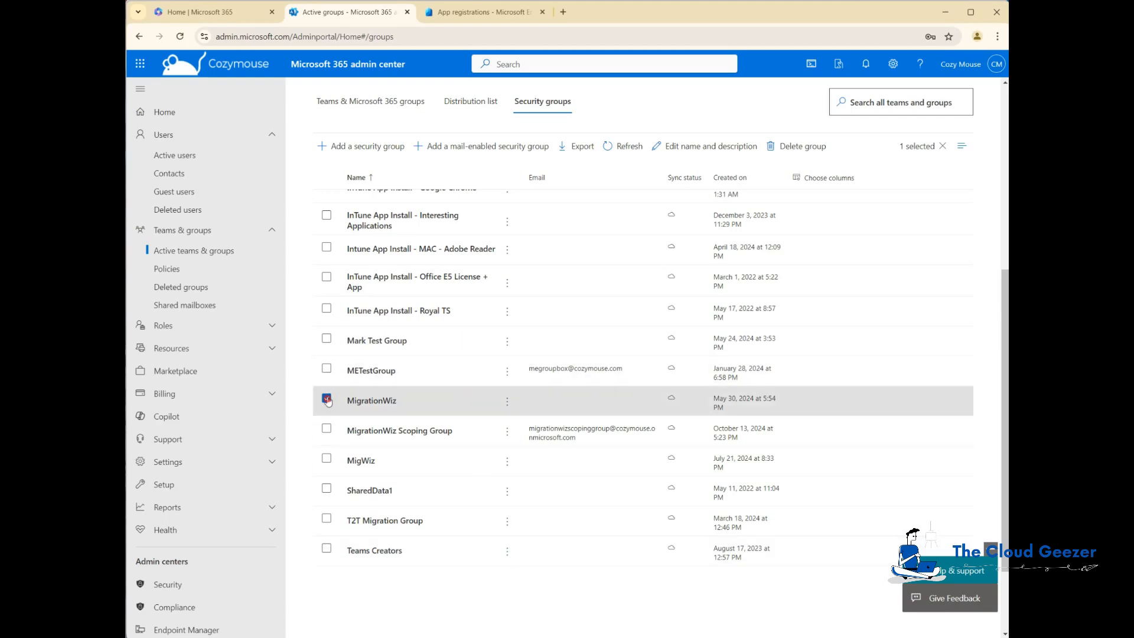
click(327, 399)
click(175, 155)
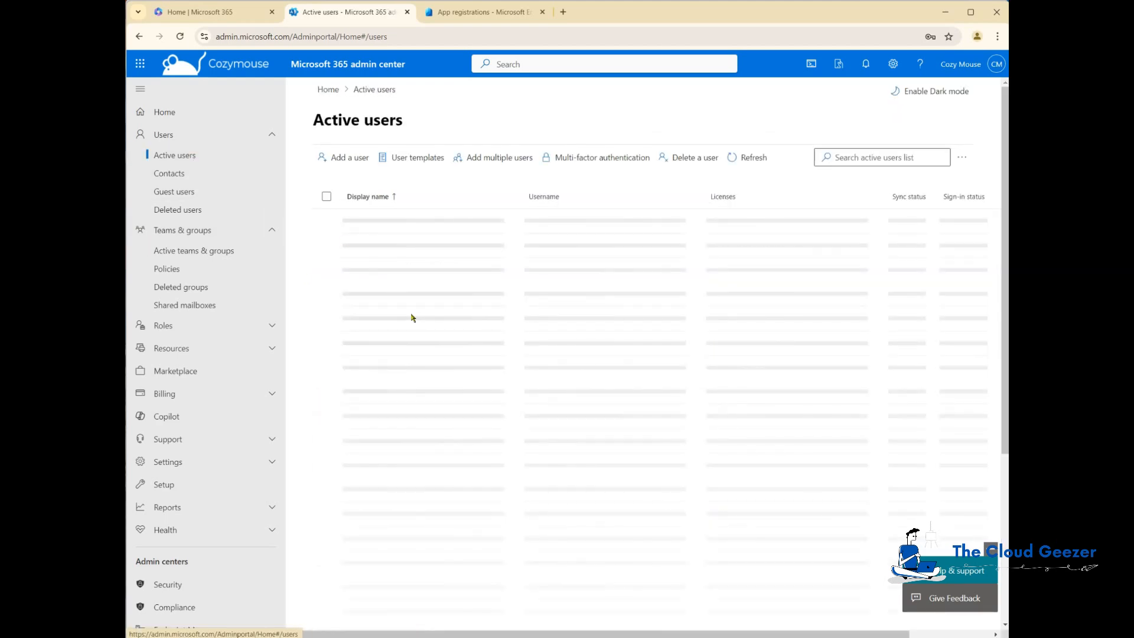
scroll(466, 376, down, 10)
scroll(466, 376, down, 15)
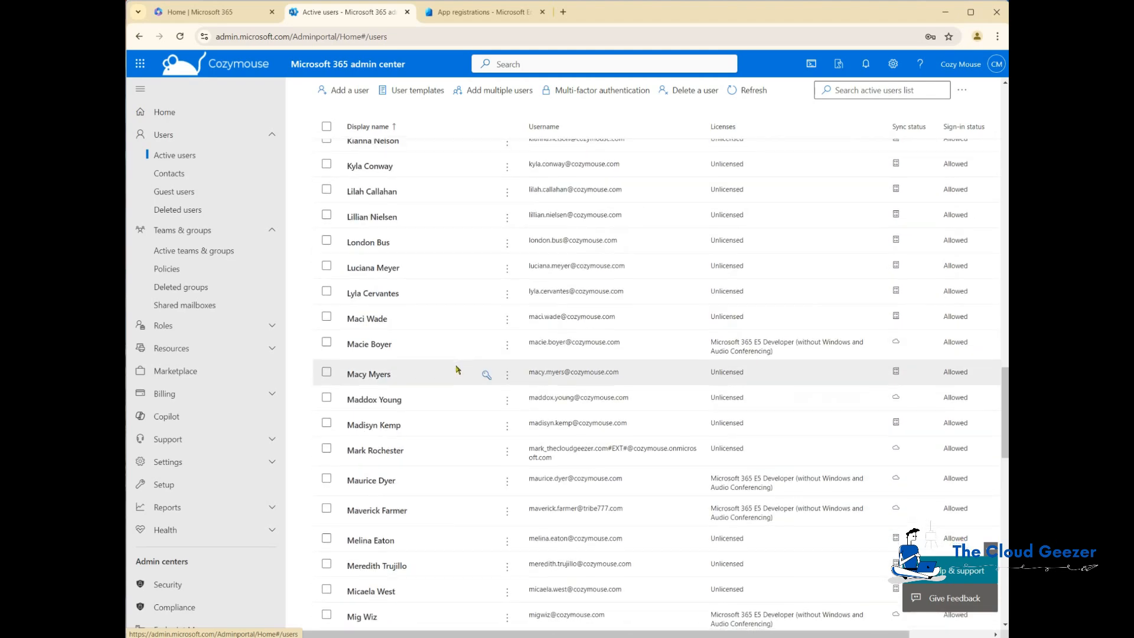
scroll(456, 370, down, 5)
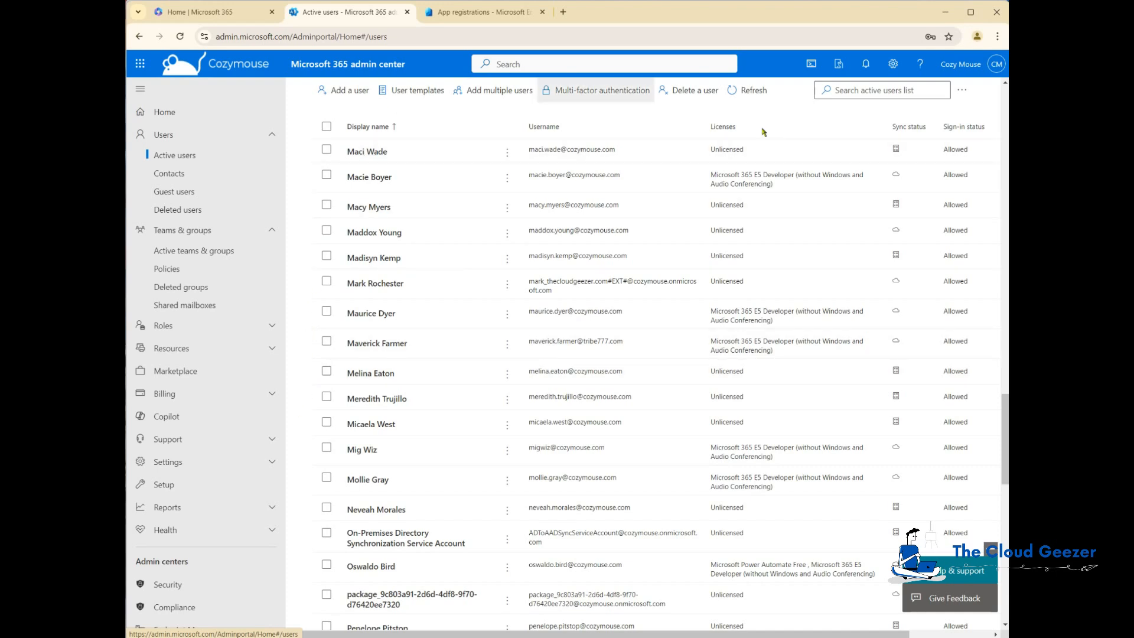
Filter to Security groups and view the MigrationWiz group's members: only the Mig Wiz service account
click(195, 252)
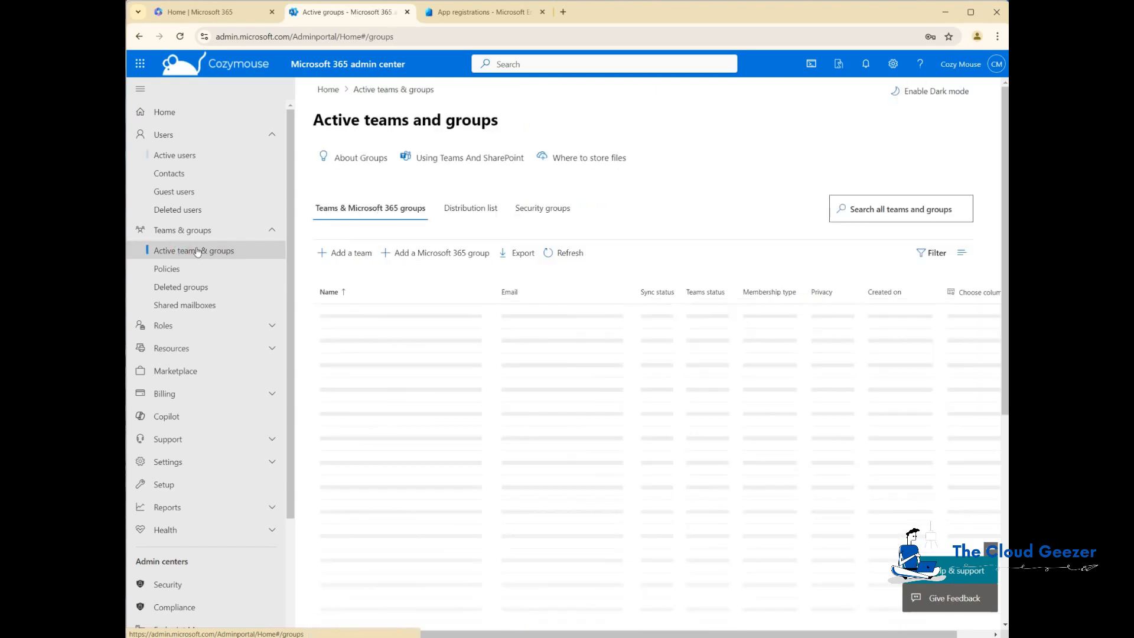
click(555, 213)
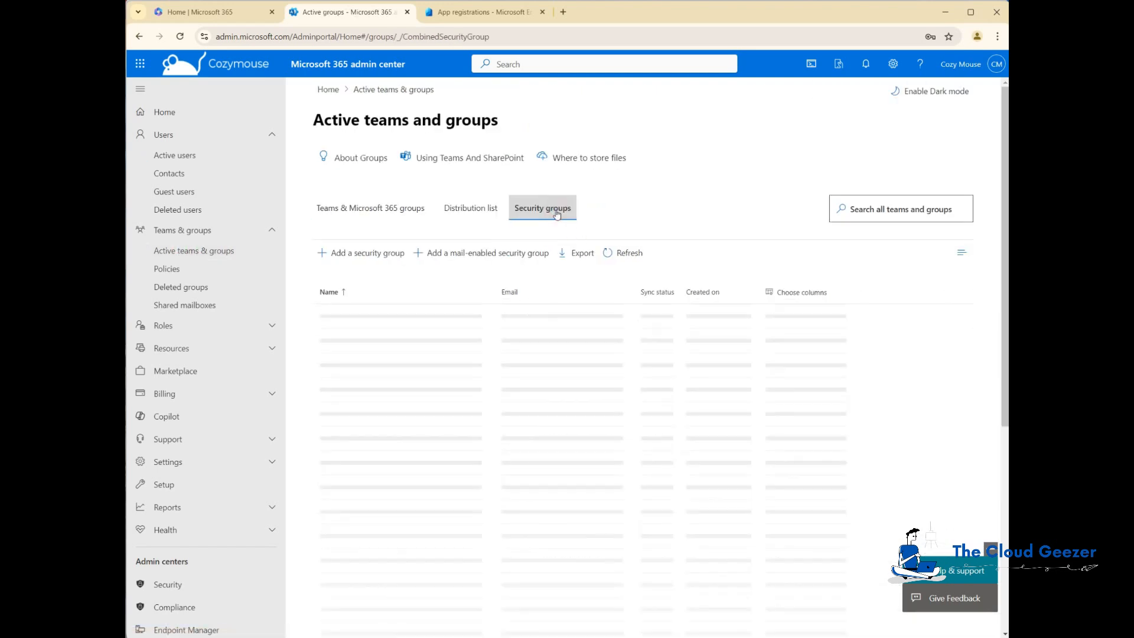
scroll(453, 421, down, 2)
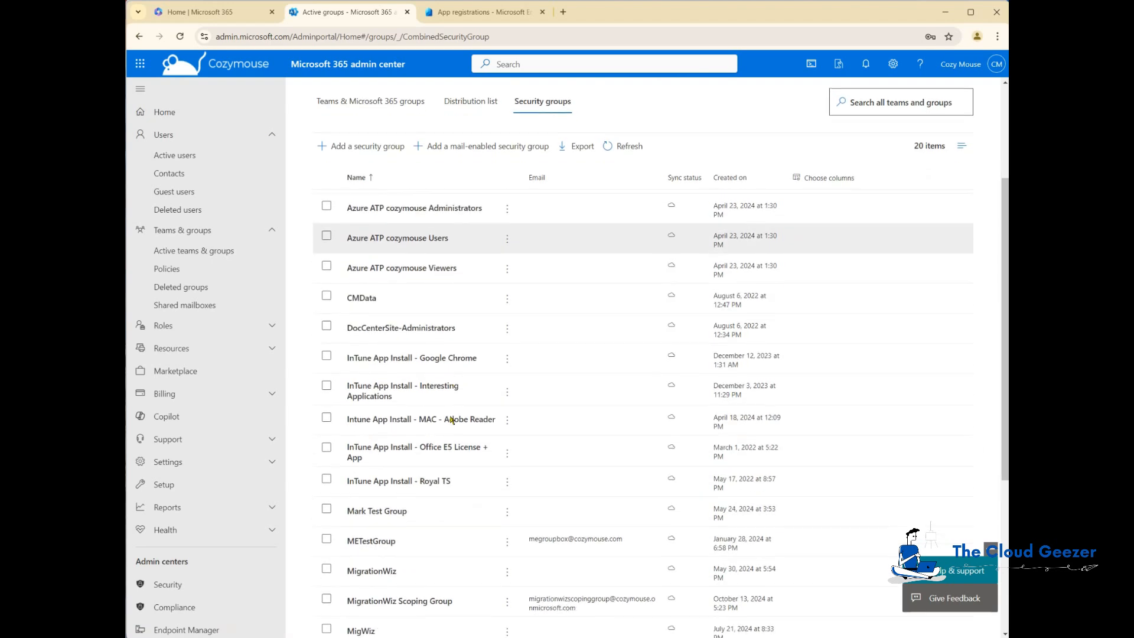
scroll(453, 420, down, 2)
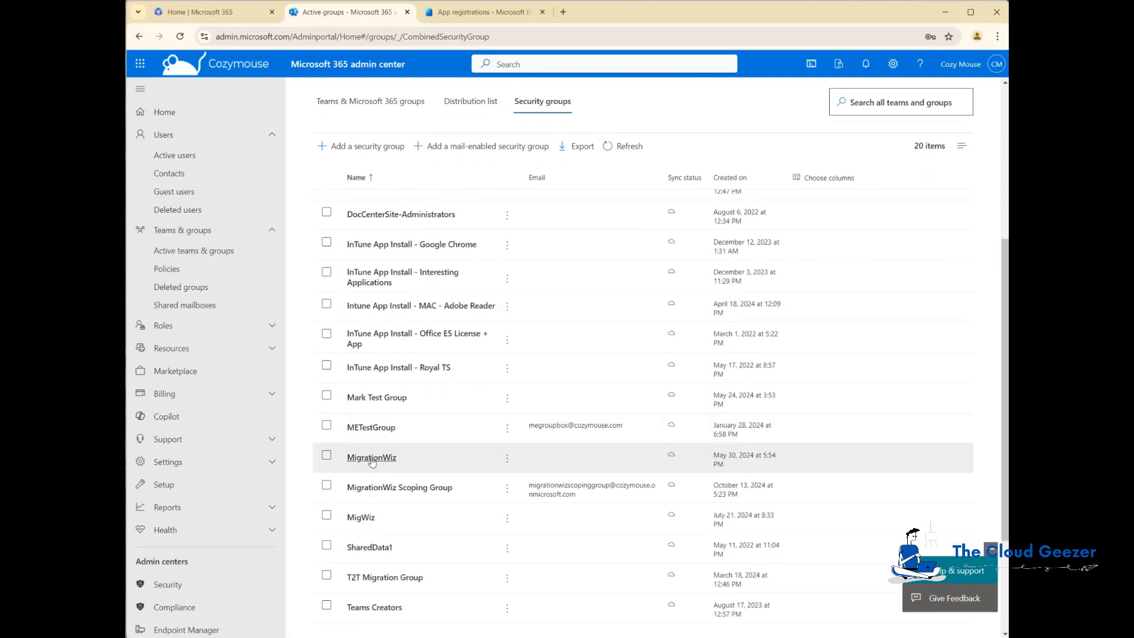
click(372, 461)
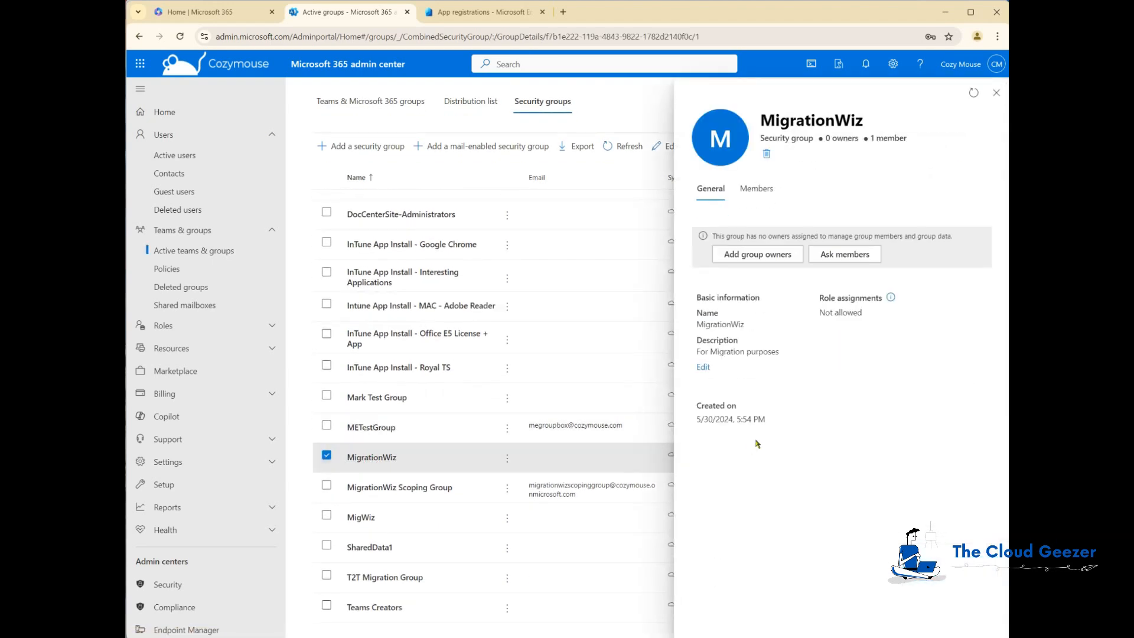
click(758, 189)
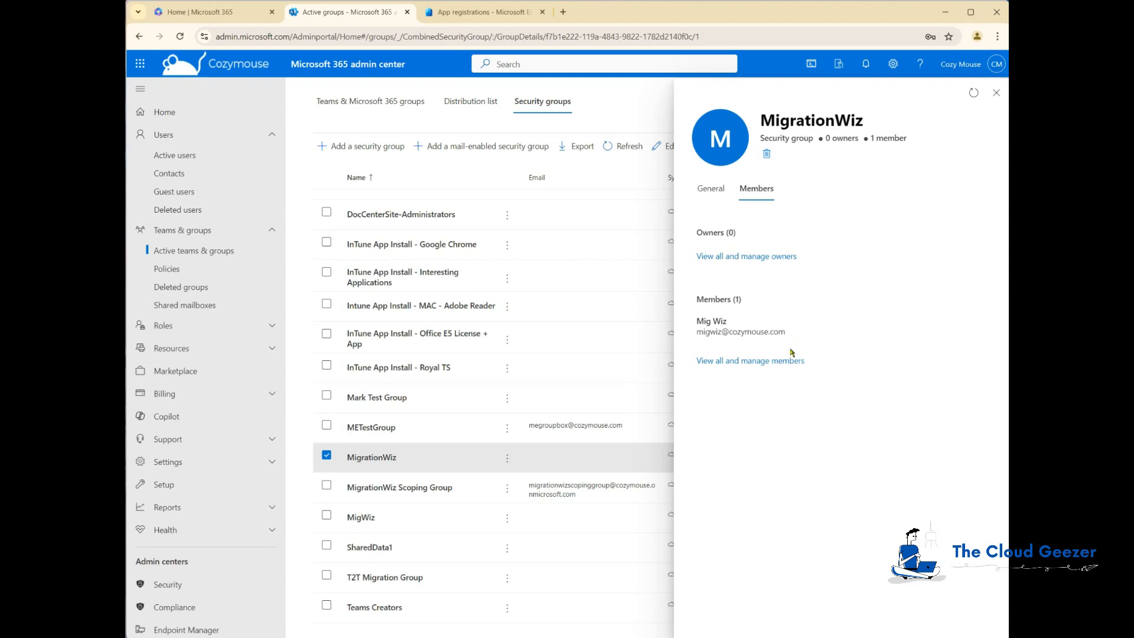
click(996, 93)
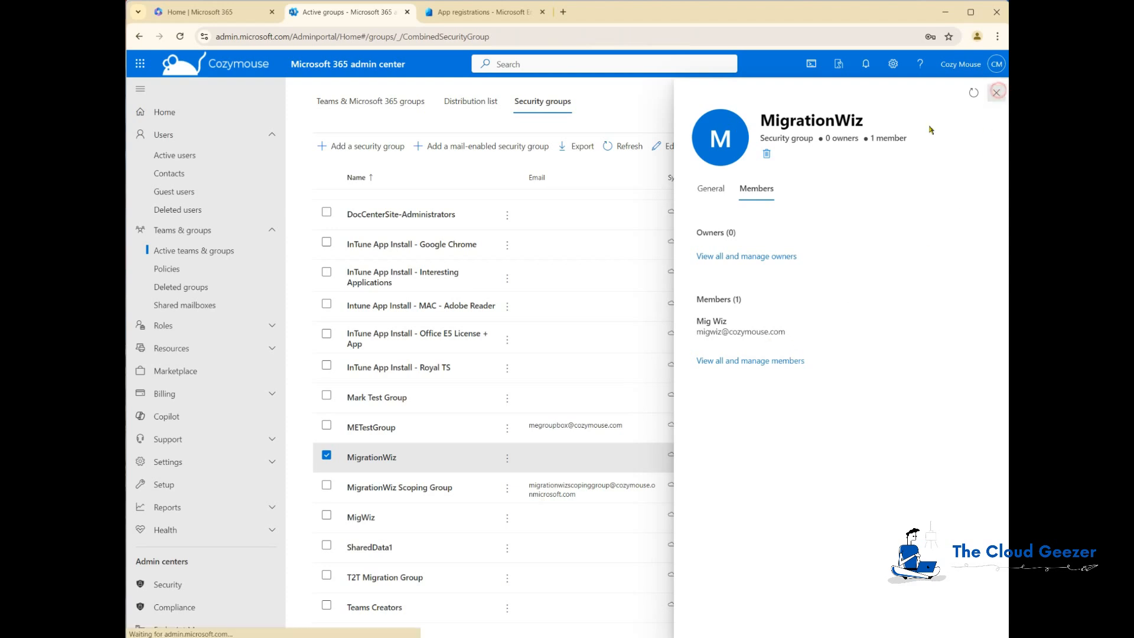
click(327, 456)
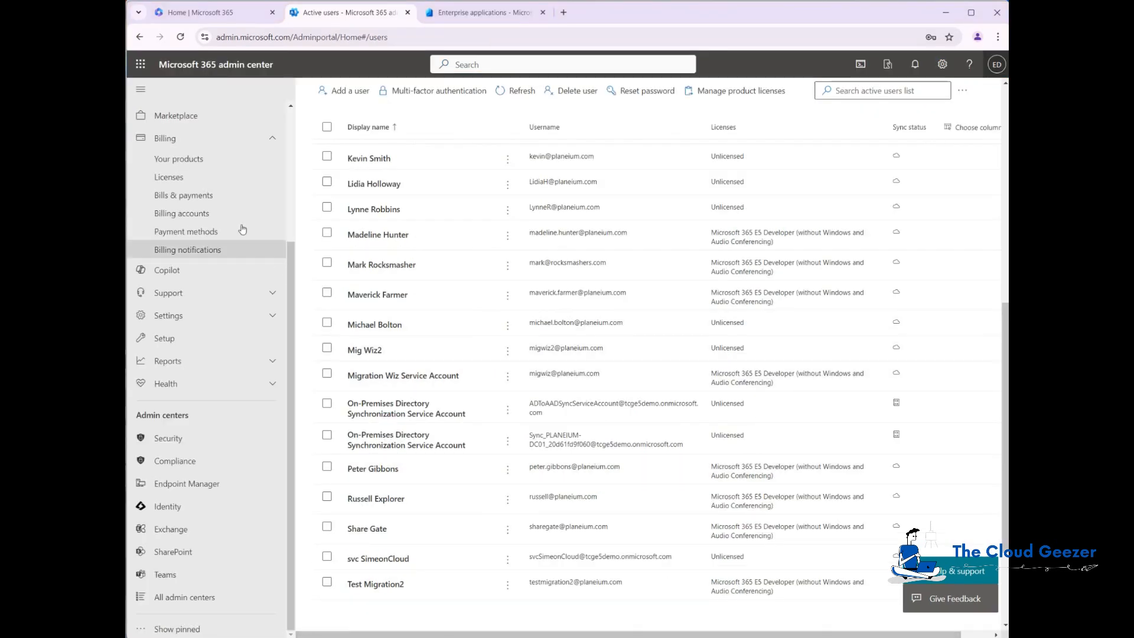
In this tenant's Security groups list, find the MigrationWiz group and review its members
scroll(206, 259, up, 5)
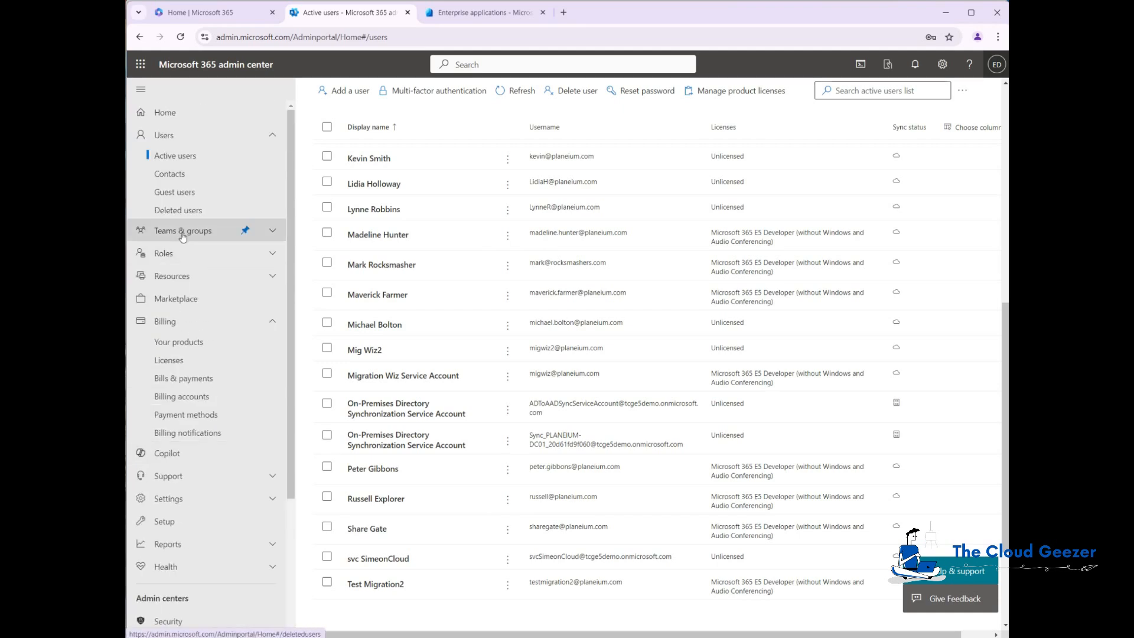
click(182, 230)
click(179, 249)
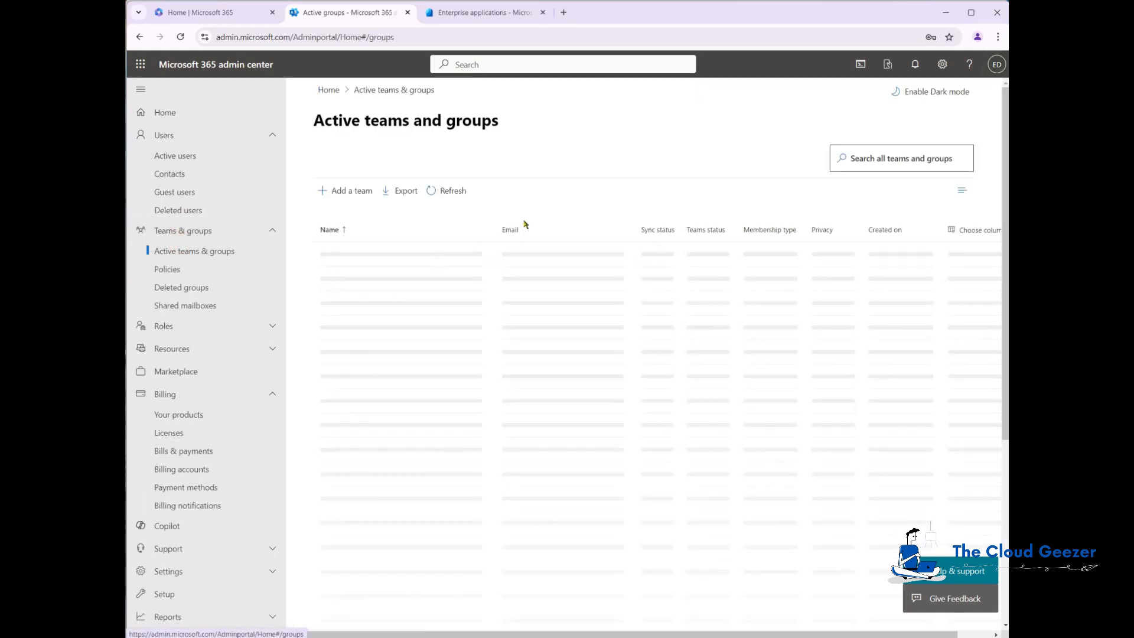
click(542, 209)
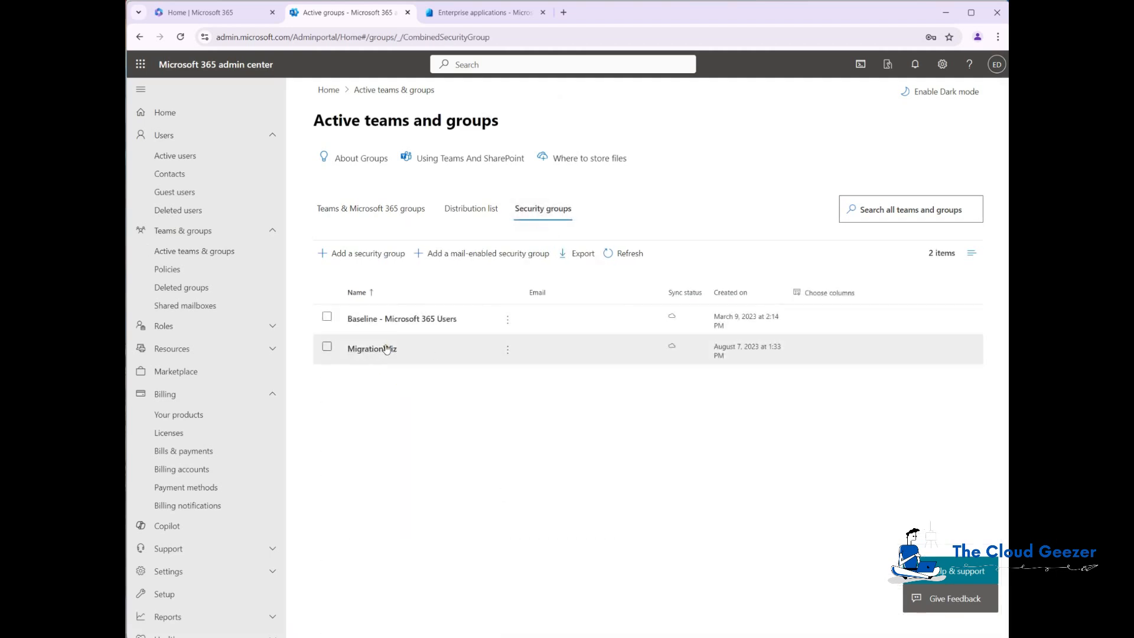
click(367, 350)
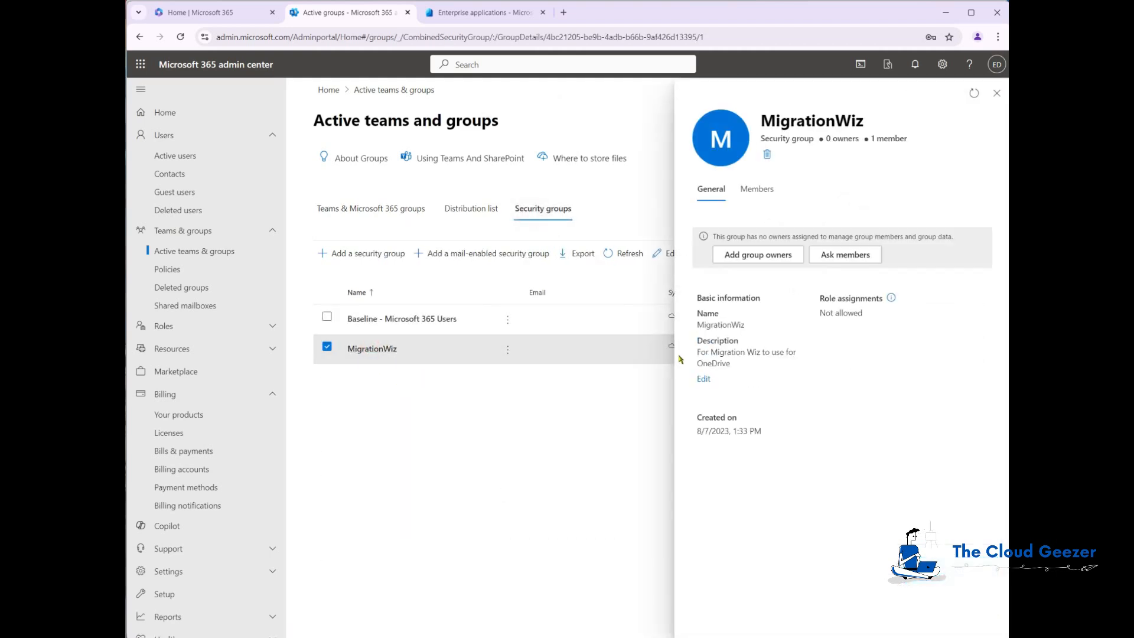
click(756, 189)
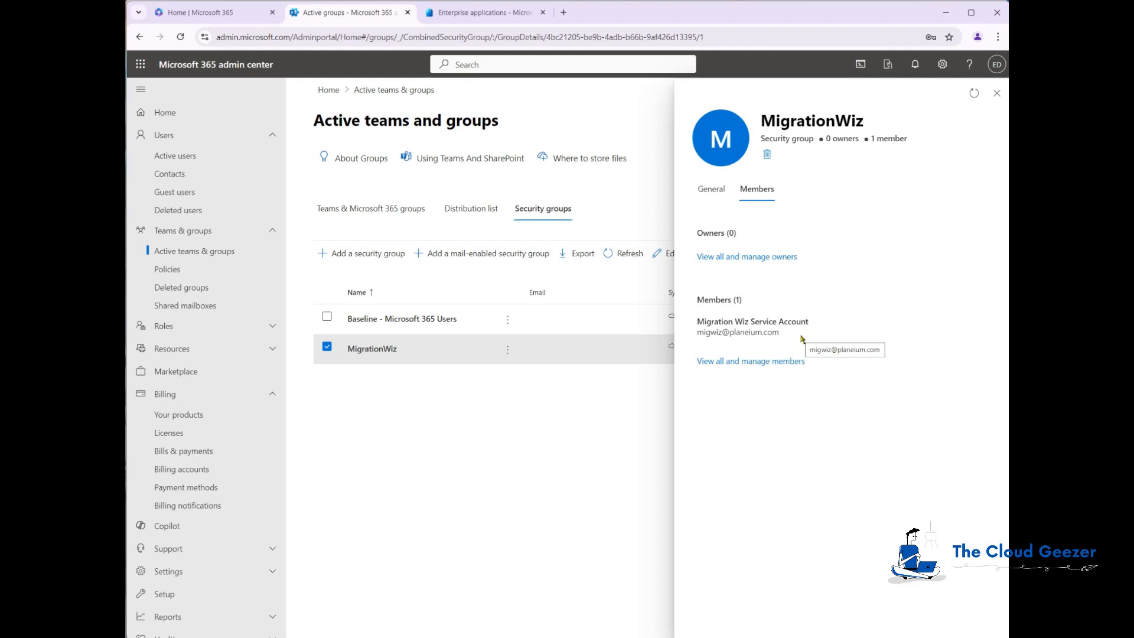
click(997, 93)
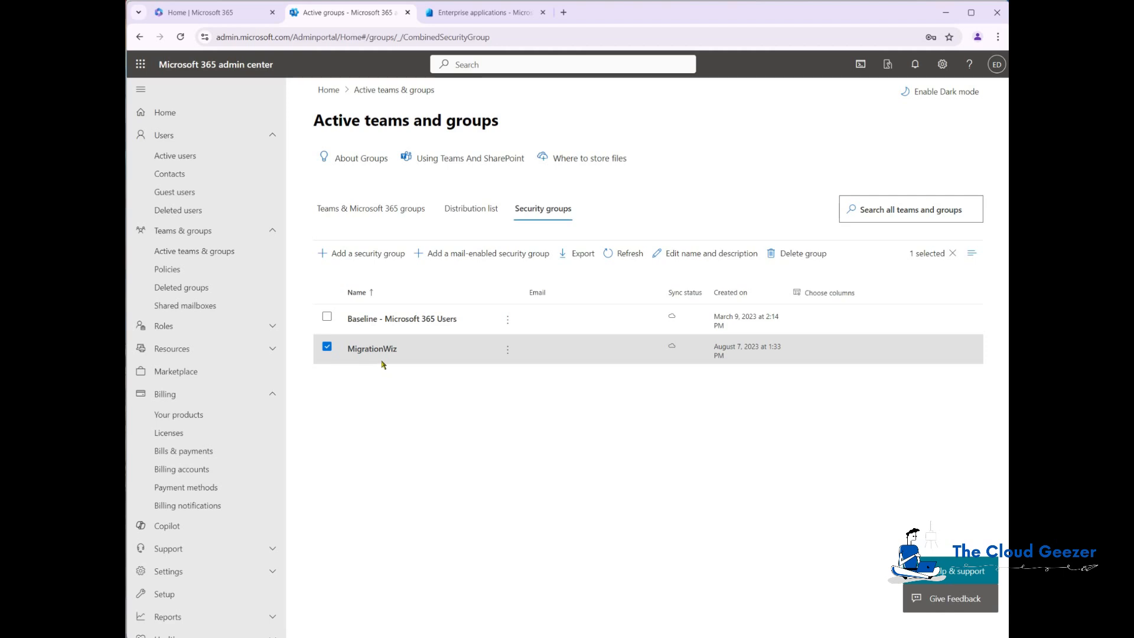
click(327, 348)
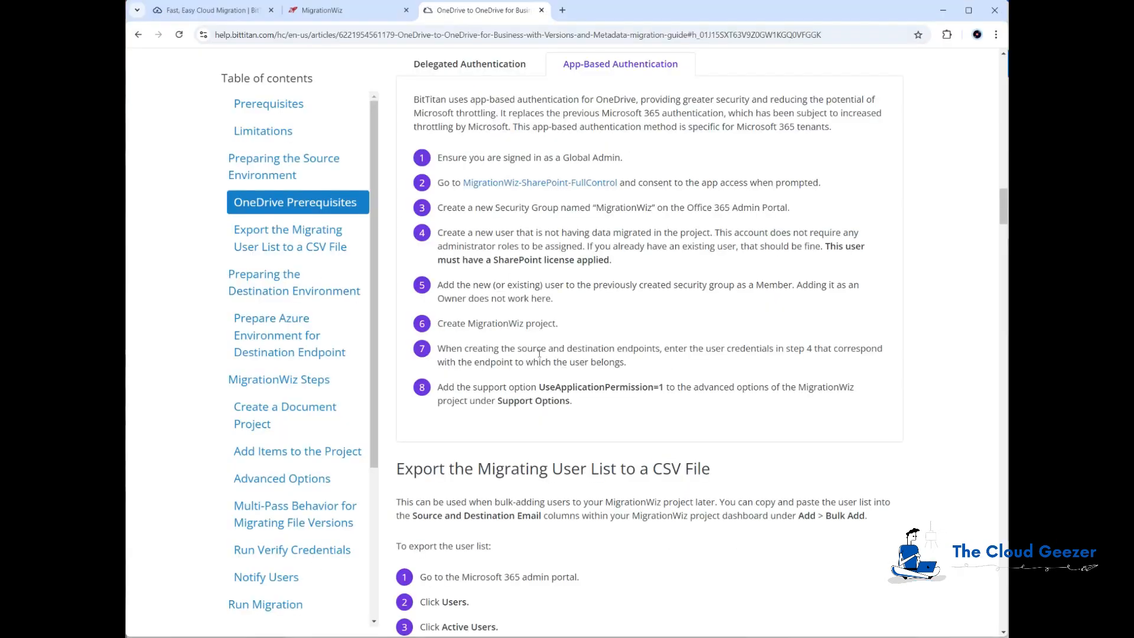
scroll(539, 354, up, 1)
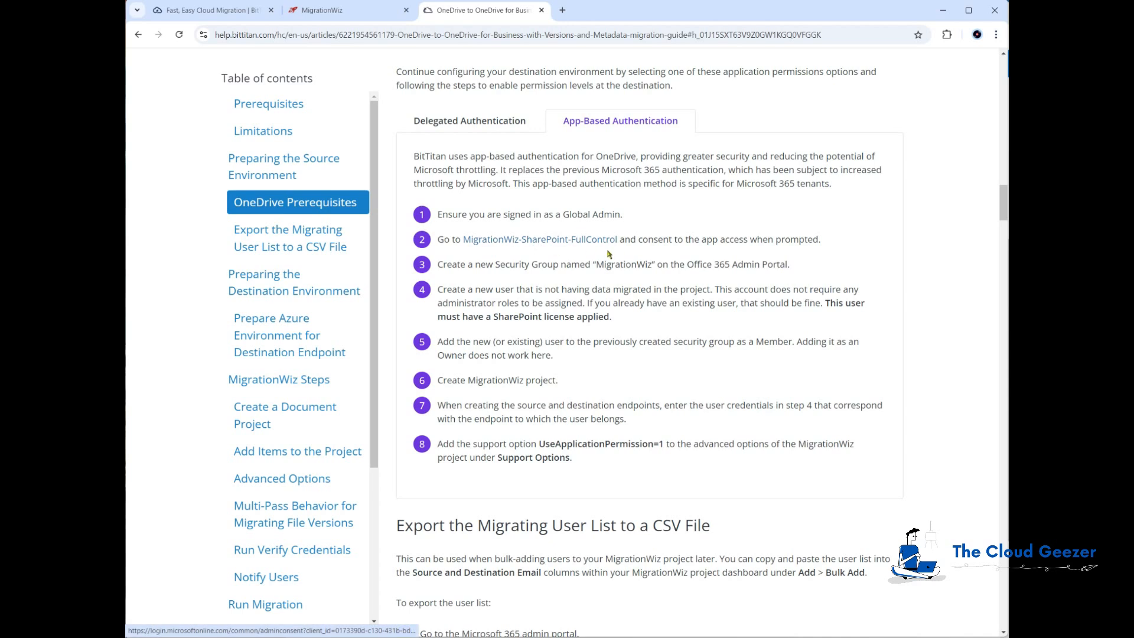
Copy the MigrationWiz-SharePoint-FullControl consent link and load it in a new browser tab
right_click(558, 243)
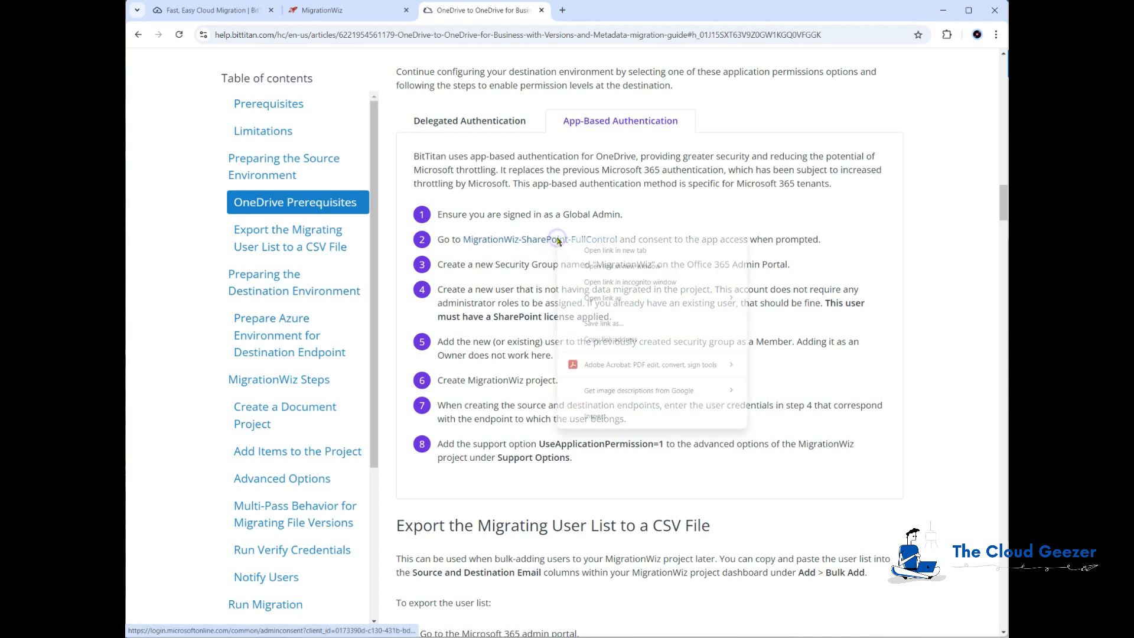
click(606, 339)
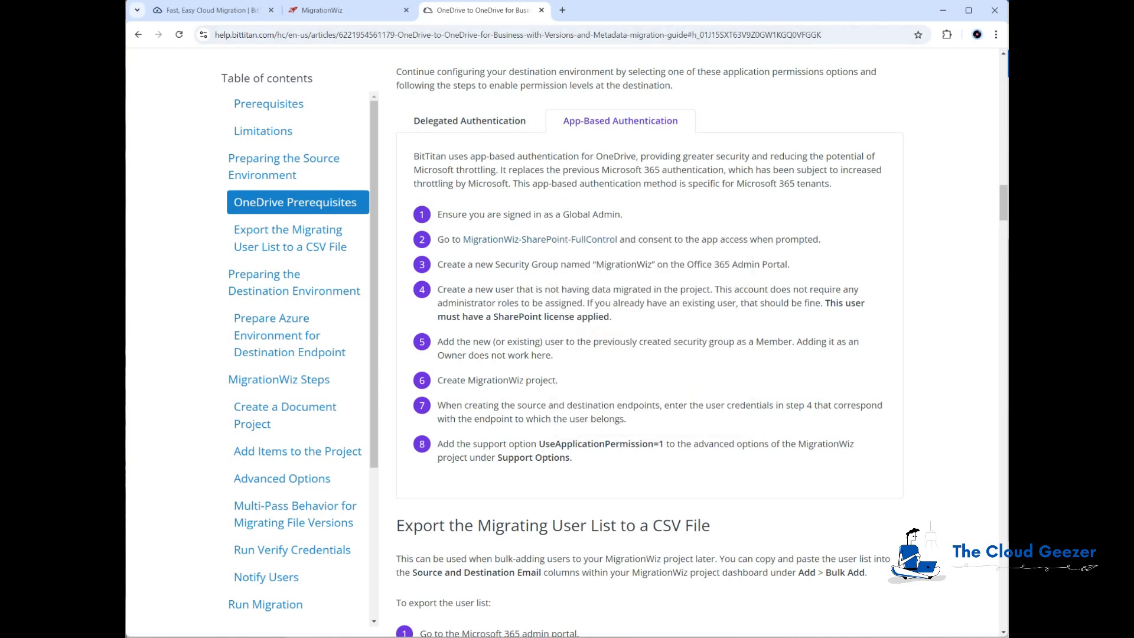
key(alt+Tab)
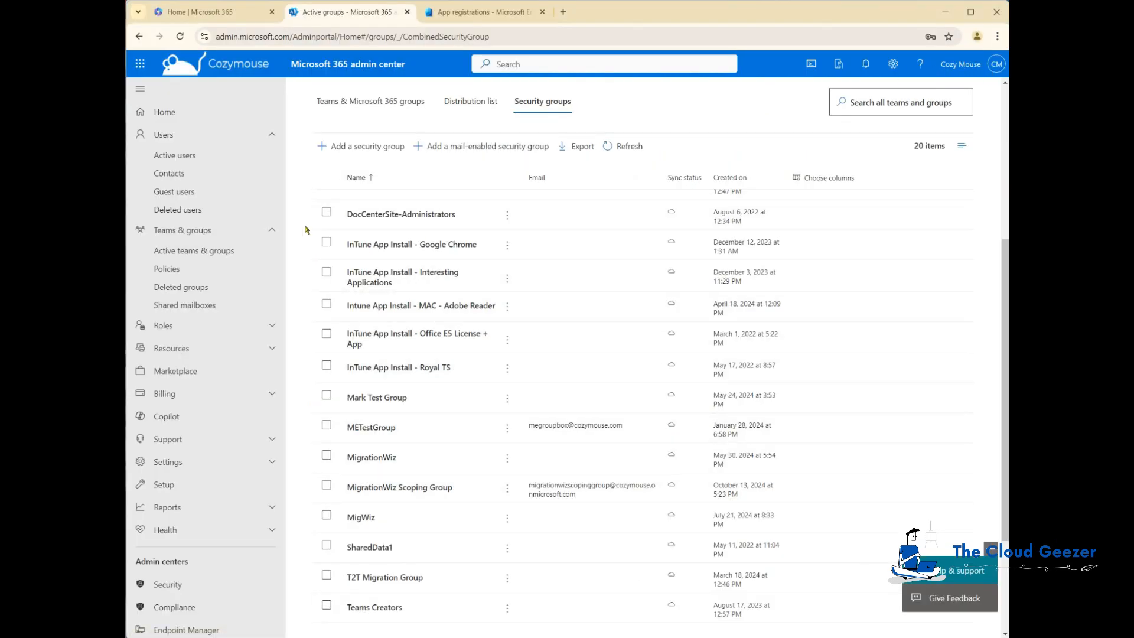
click(565, 12)
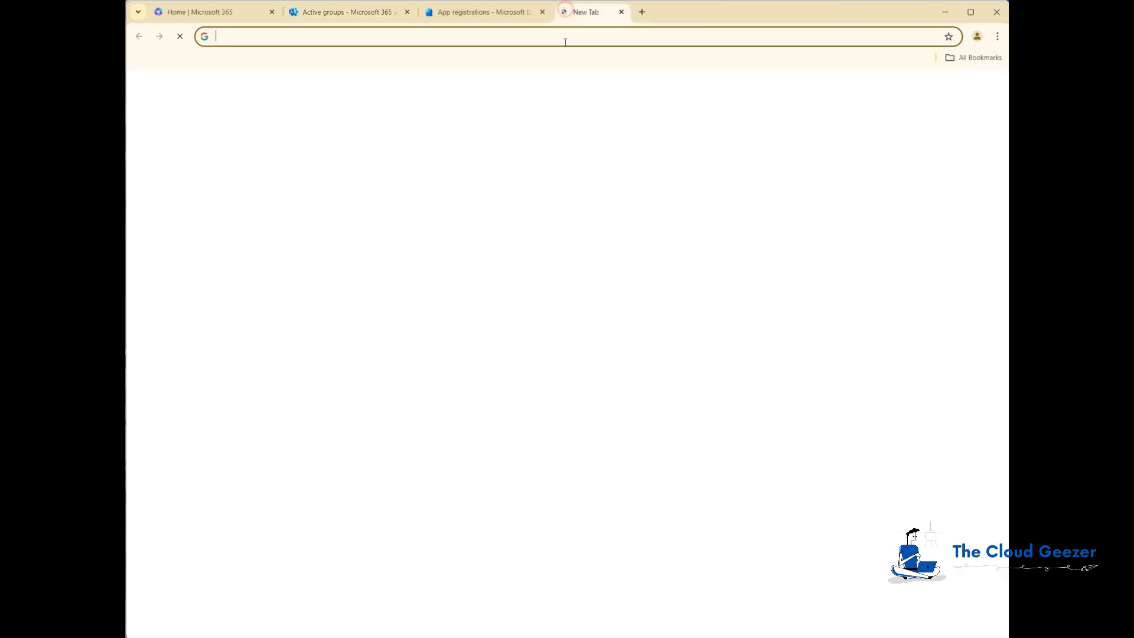
click(506, 34)
key(ctrl+v)
key(Return)
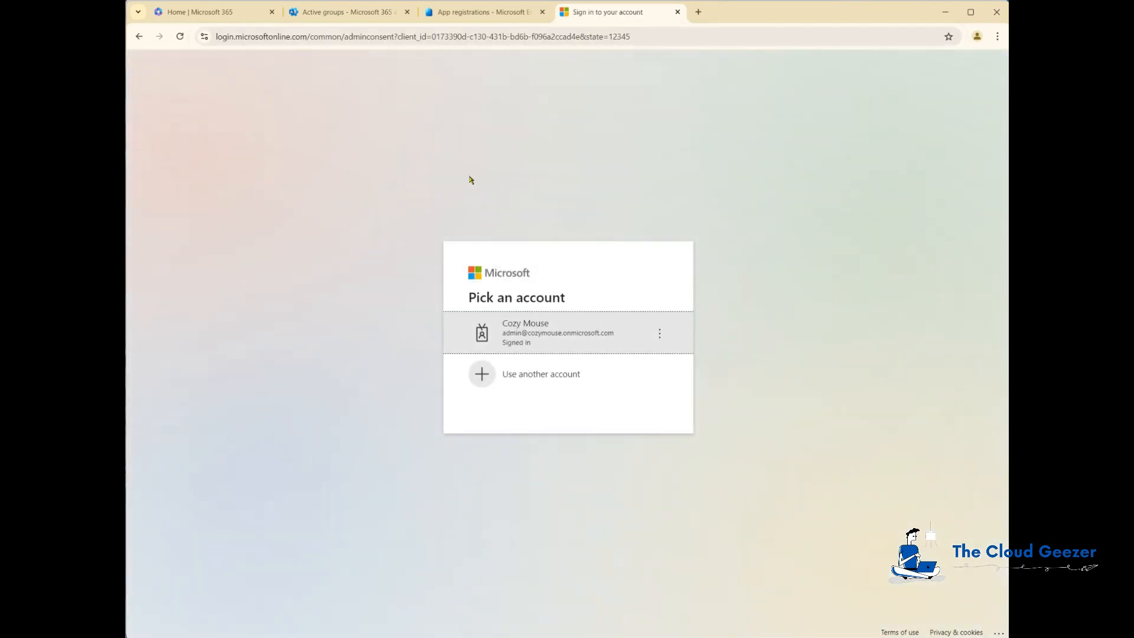
Sign in as the Cozymouse admin, accept the app's permissions, then close the BitTitan page
click(609, 332)
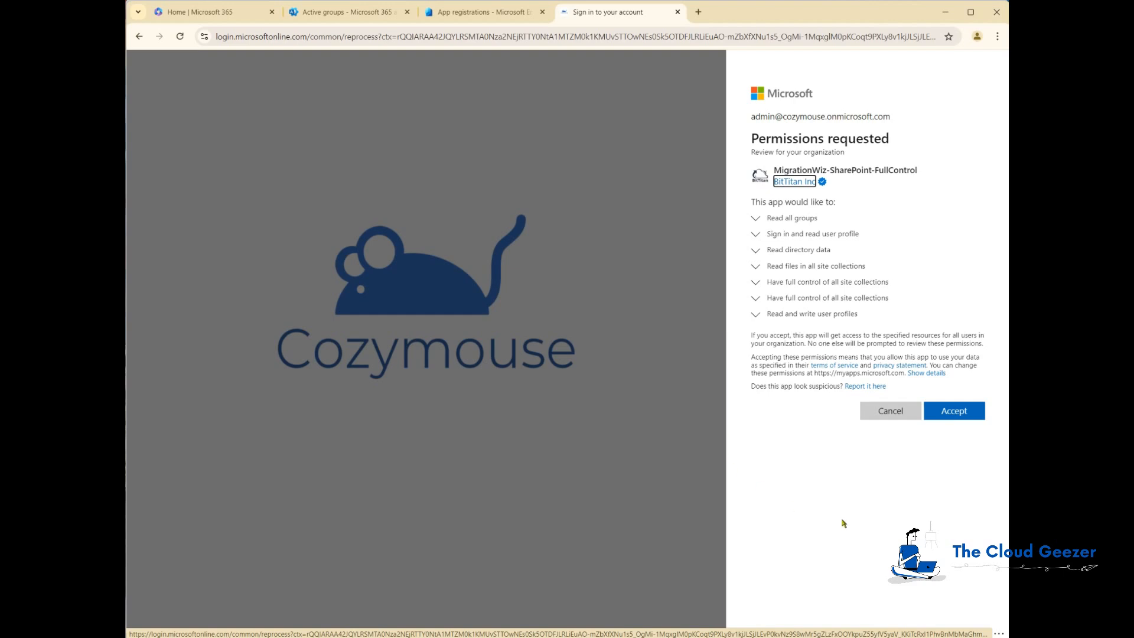
click(963, 416)
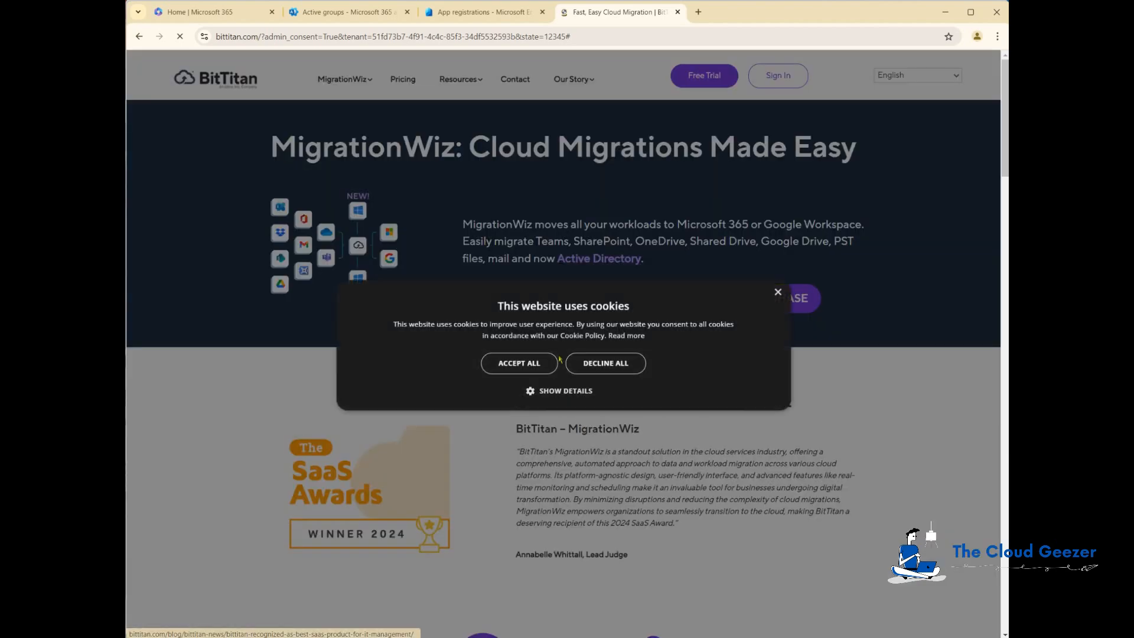
click(537, 363)
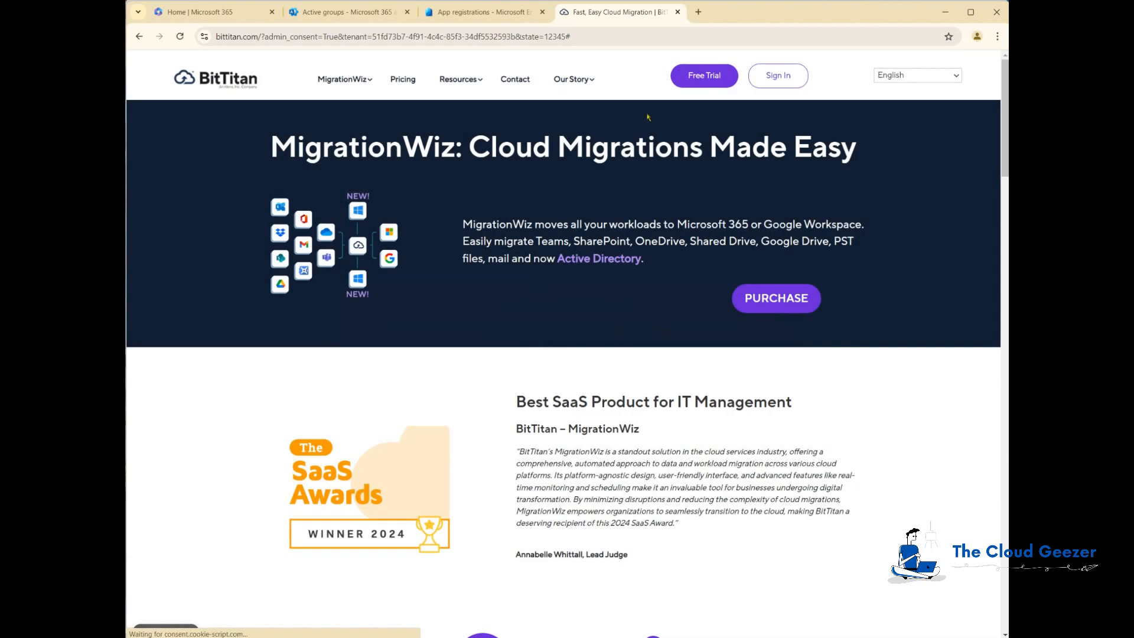
click(678, 12)
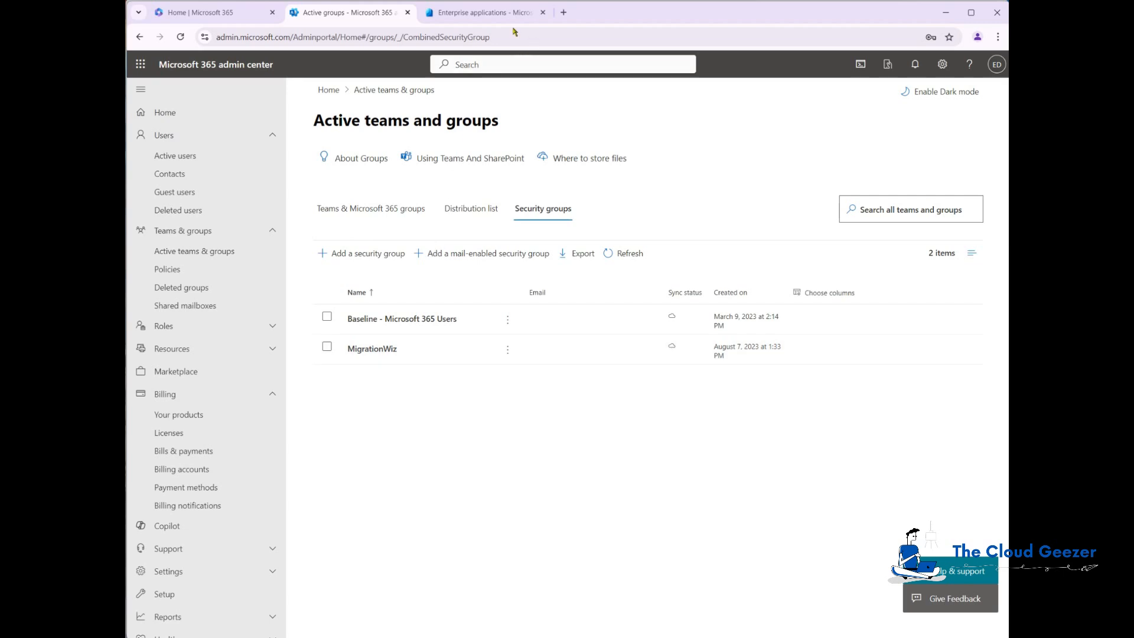
Load the consent link again and accept the permissions using the second tenant's admin account
click(563, 12)
click(559, 34)
text(https://login.microsoftonline.com/common/adminconsent?client_id=0173390d-c130-431b-bd6b-f096a2ccad4e&state=12345)
key(Return)
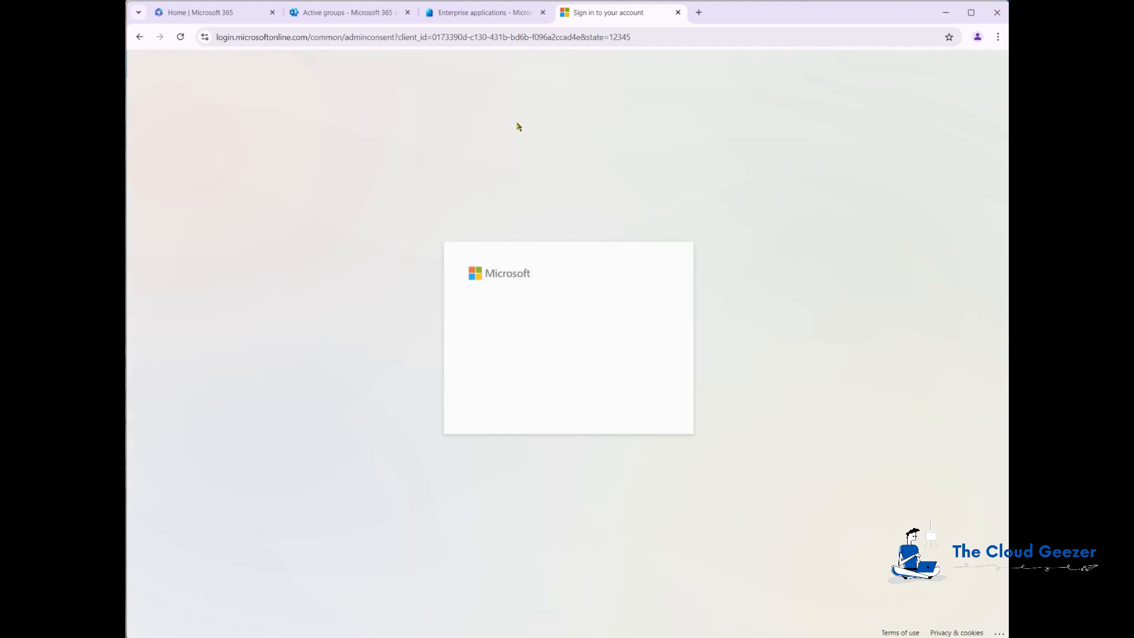
click(552, 335)
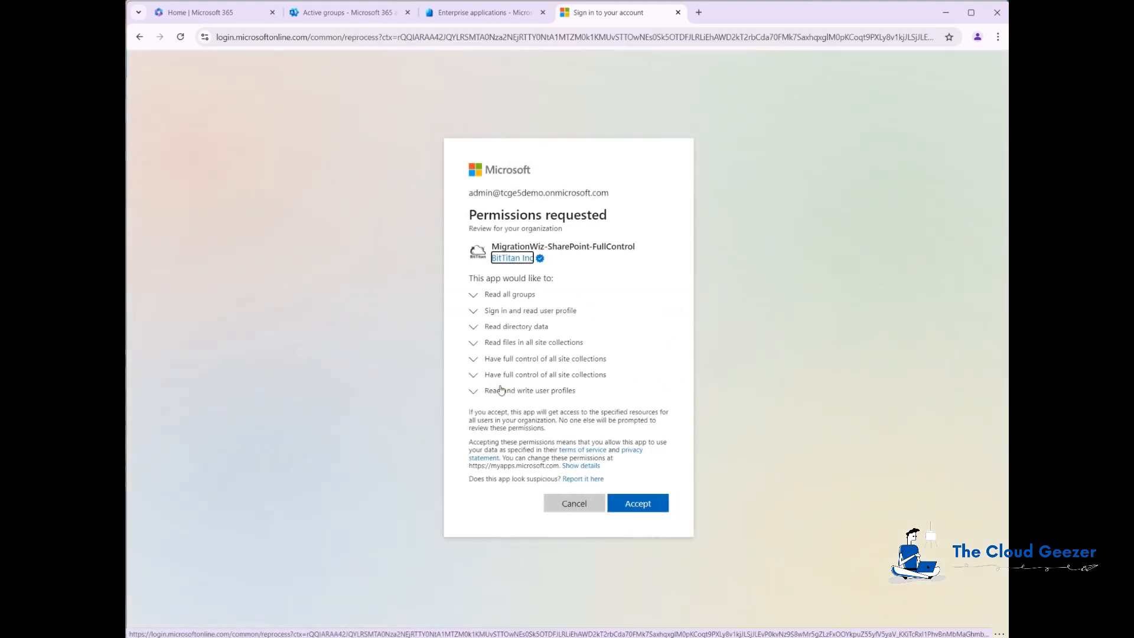
click(637, 505)
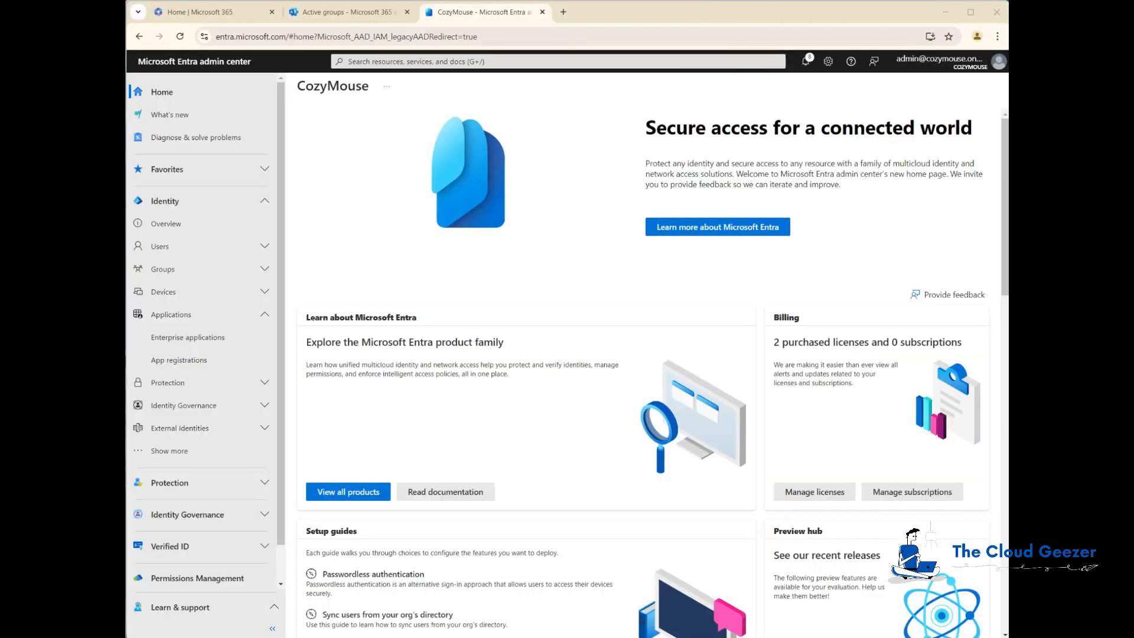
click(176, 337)
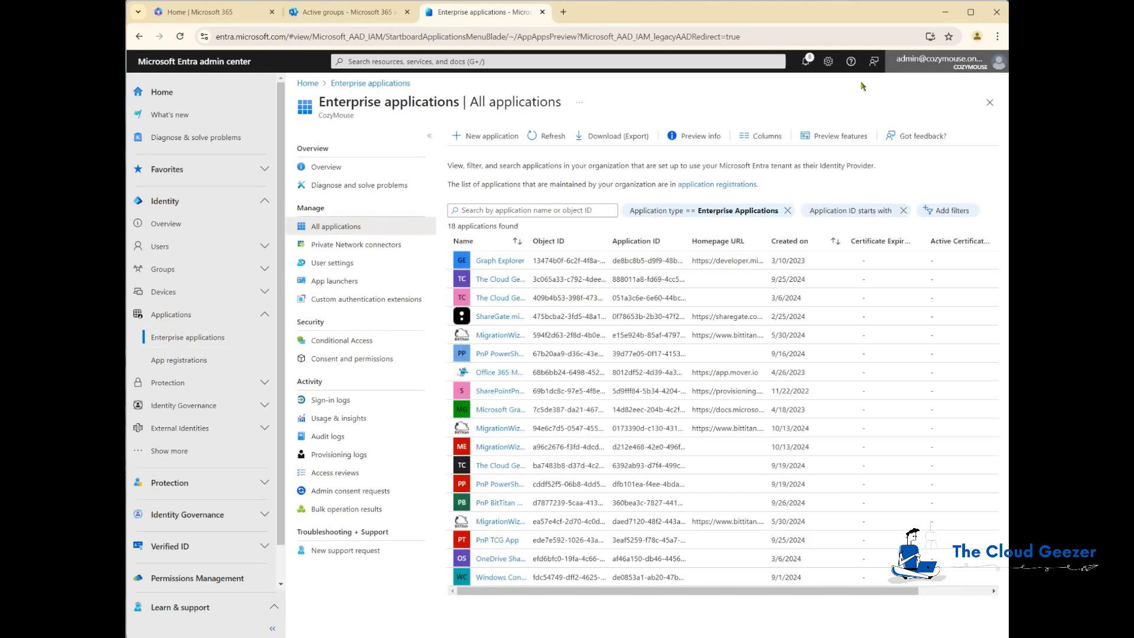
Sort enterprise applications by Created on, newest first, widen the Name column and refresh
click(823, 245)
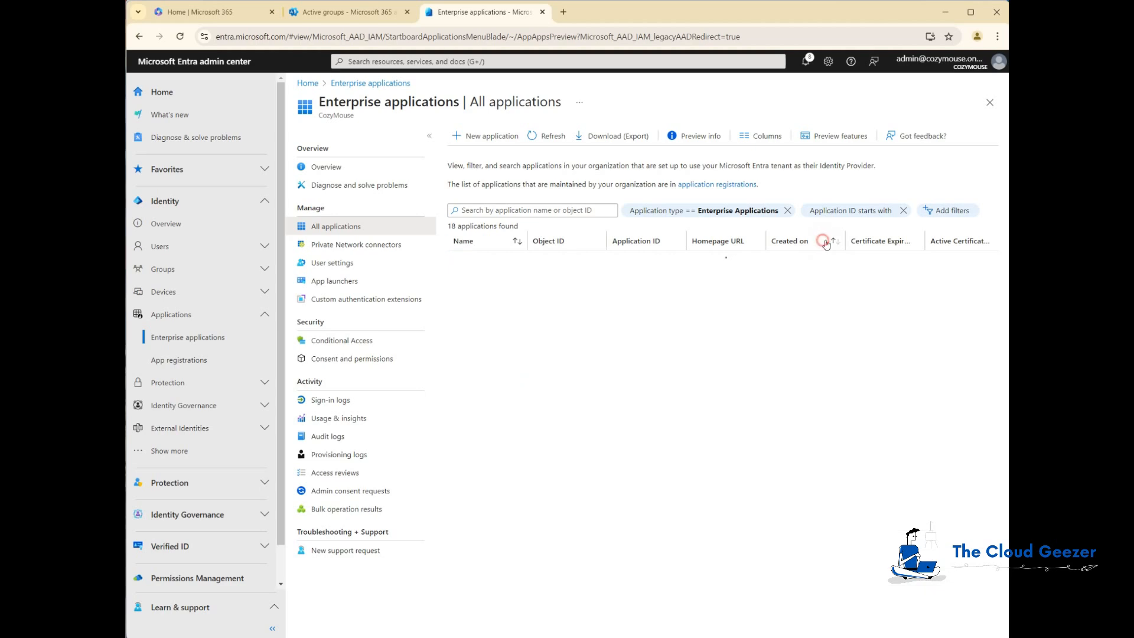
click(835, 241)
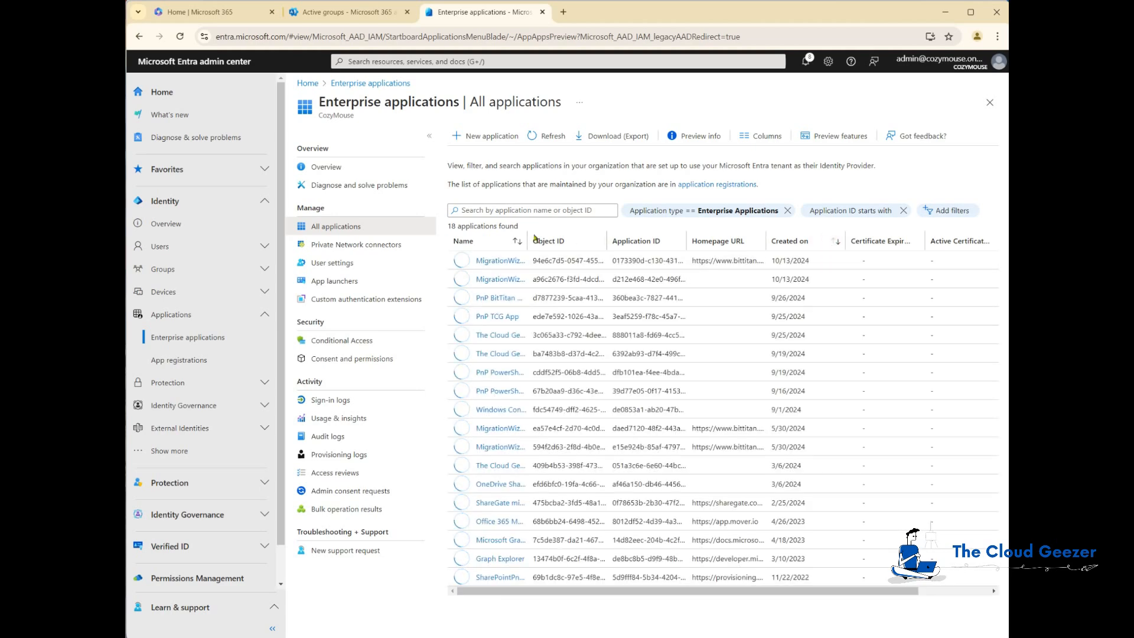
drag(528, 241, 602, 241)
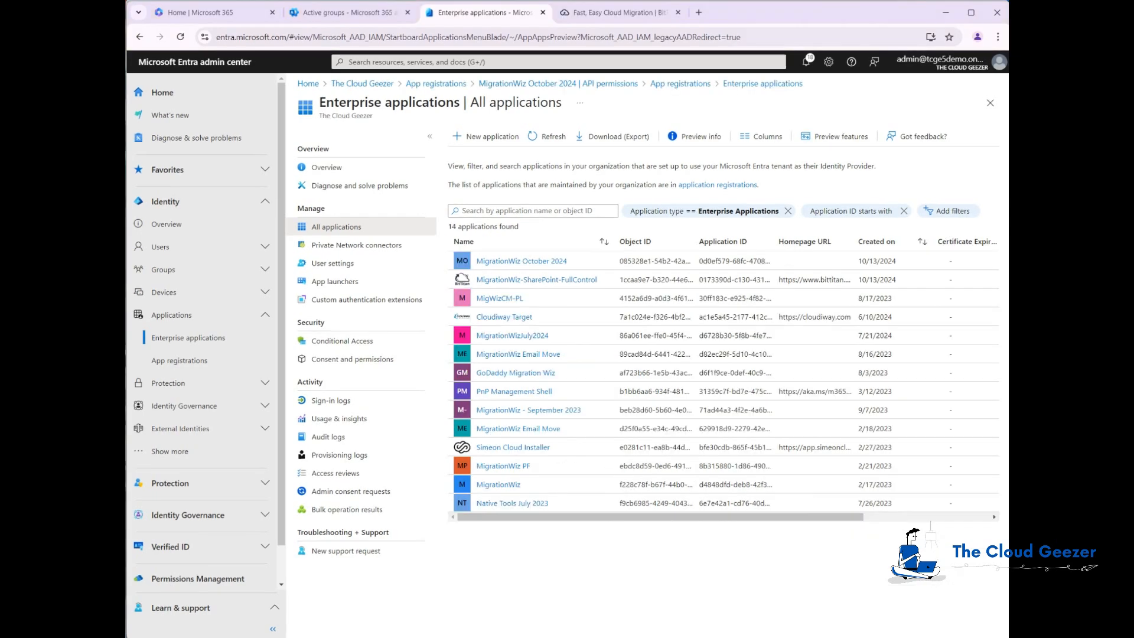
click(554, 137)
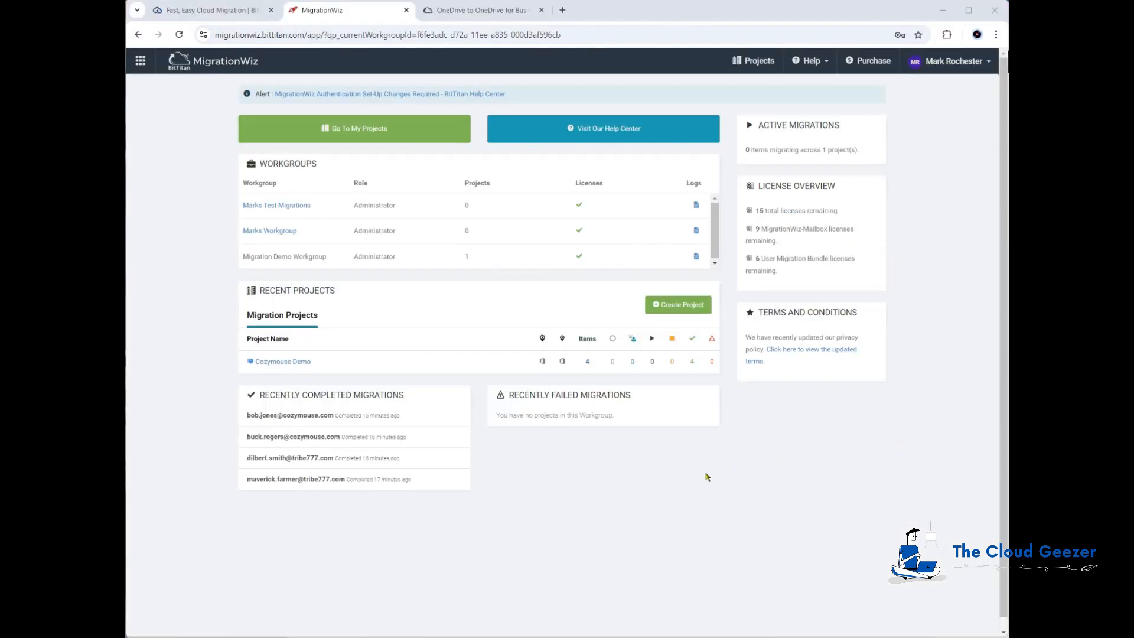
Create a Document Project named Cozymouse OneDrive Demo assigned to customer Cozymouse
click(666, 305)
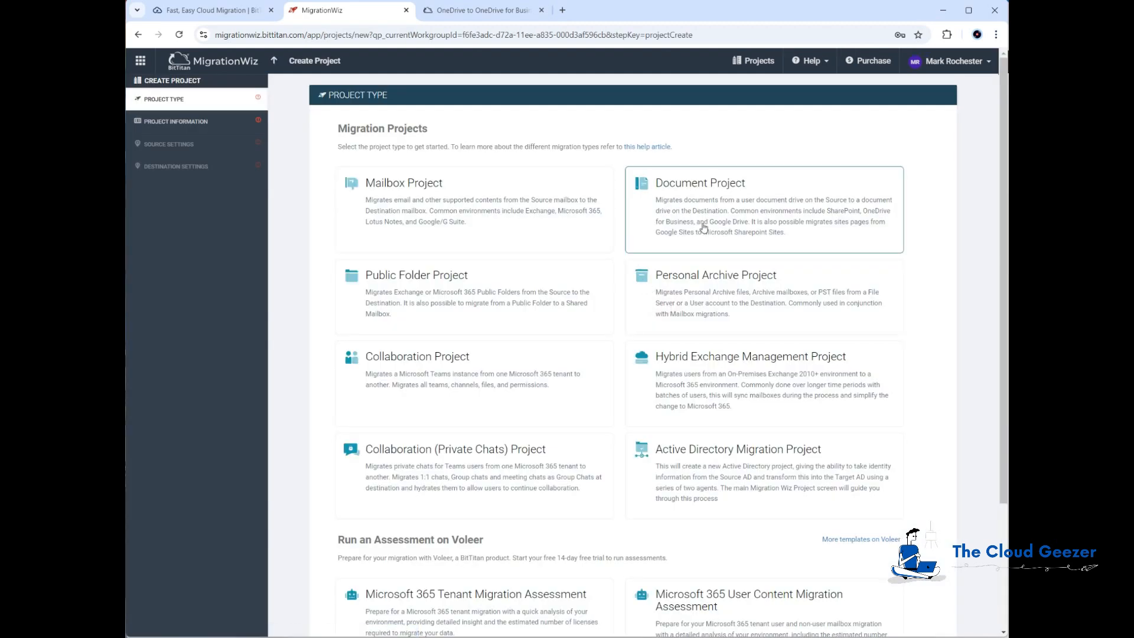
click(749, 207)
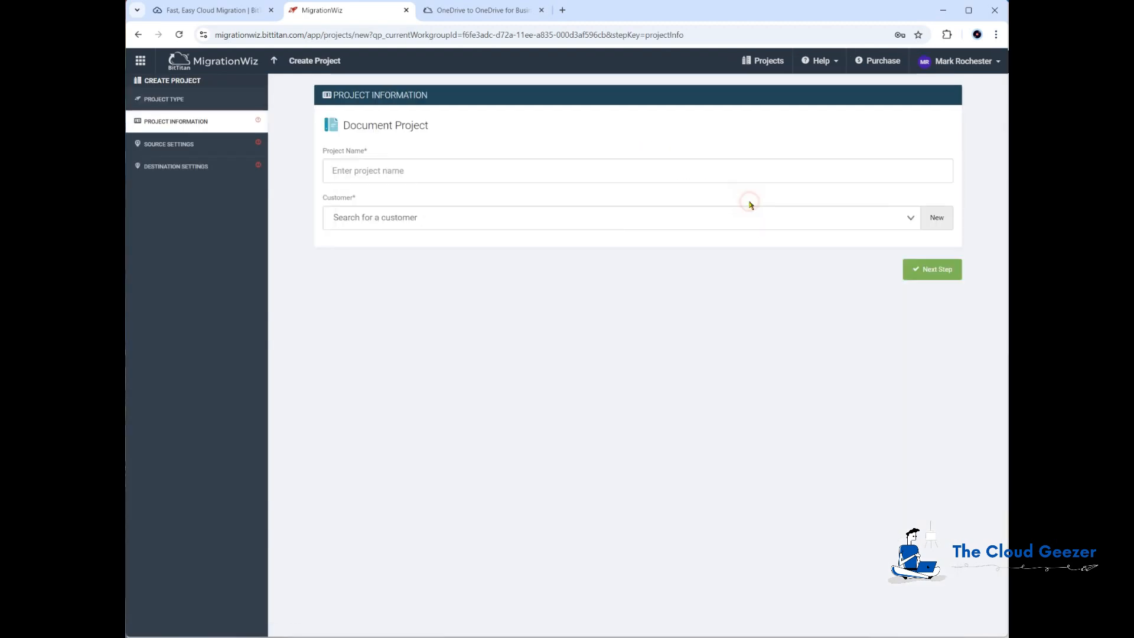
click(720, 171)
text(Cozymouse OneDrive Demo)
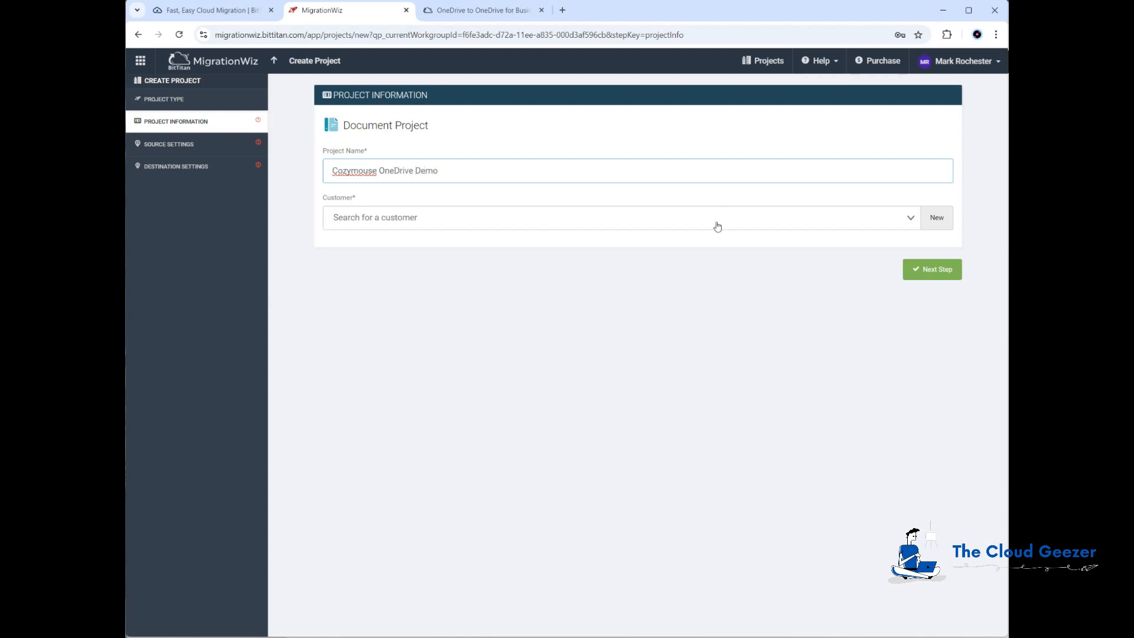
click(775, 221)
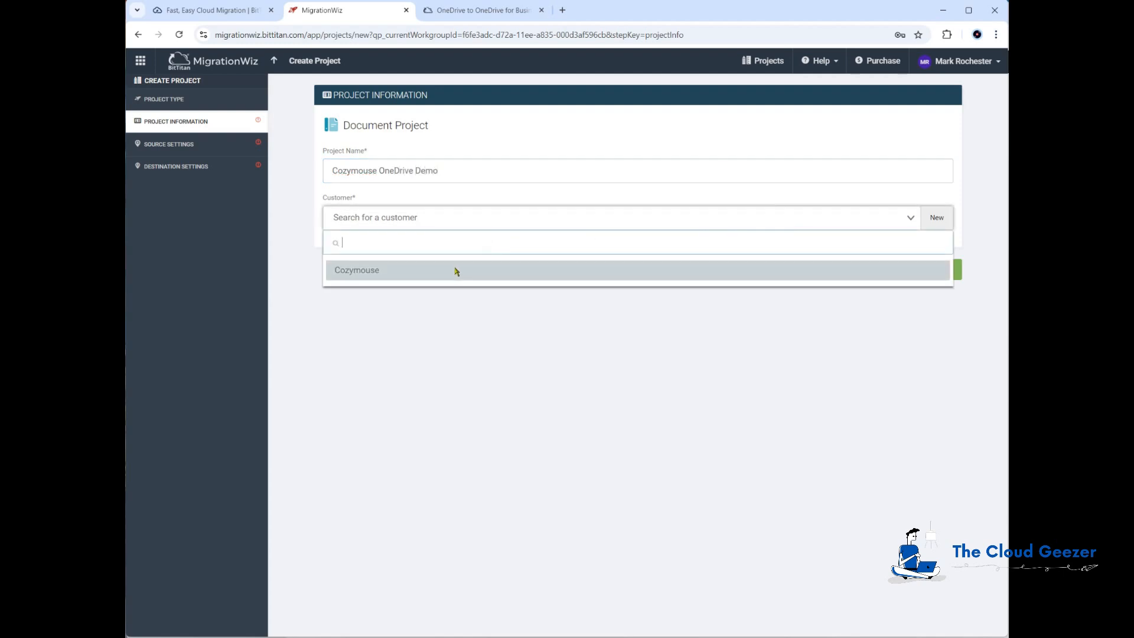
click(358, 272)
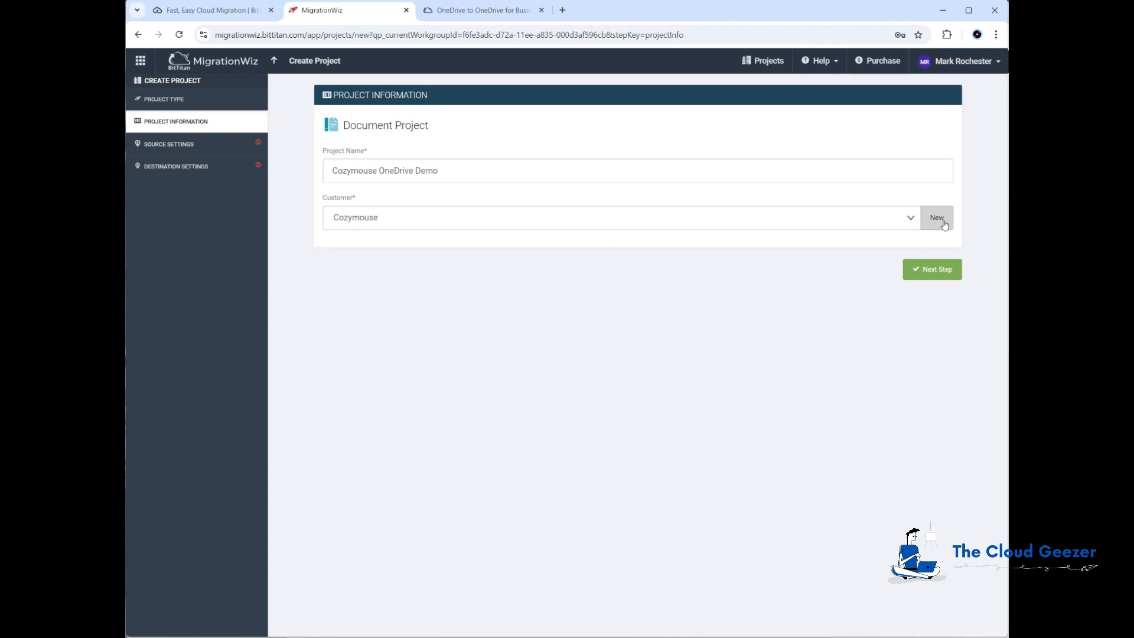
click(937, 273)
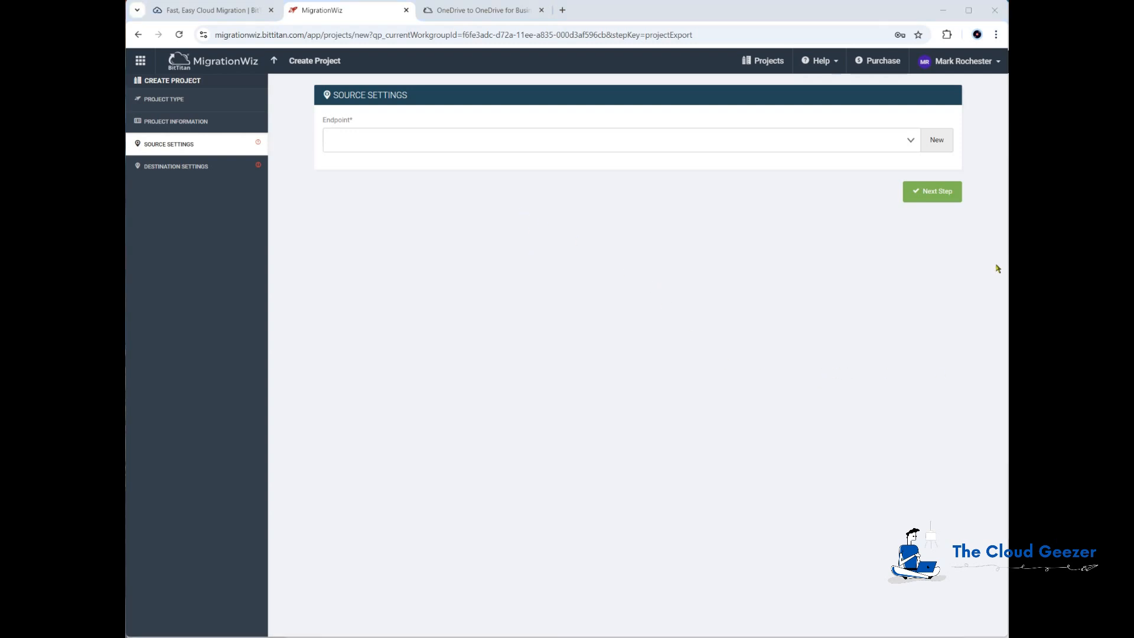
Add a OneDrive for Business source endpoint named Cozymouse OneDrive with the admin username and password
click(938, 140)
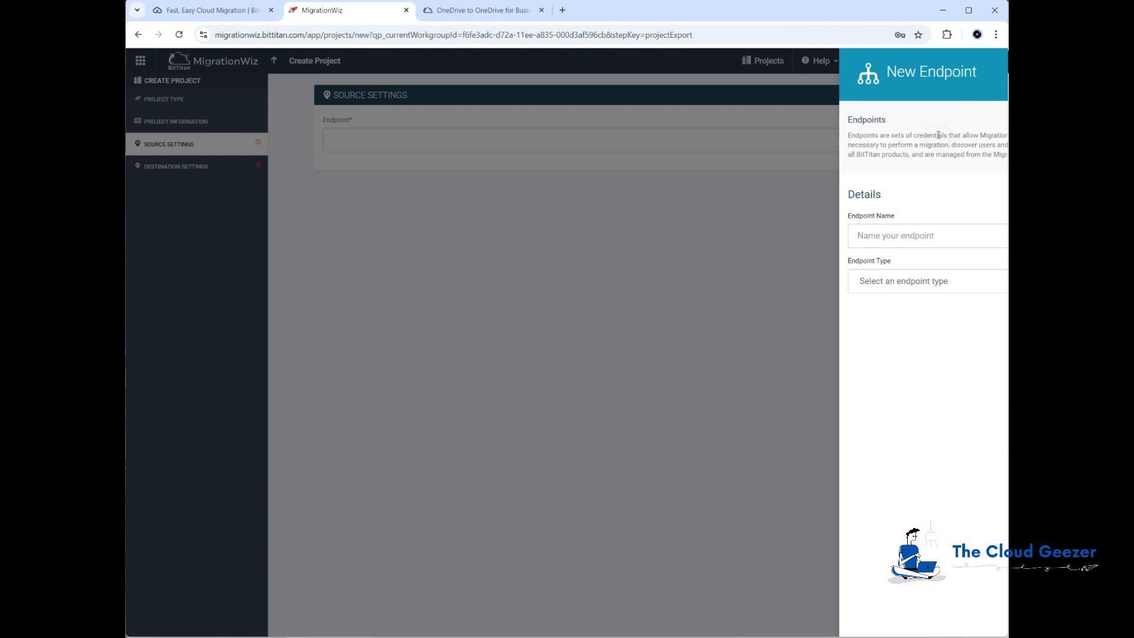
click(637, 234)
text(Co)
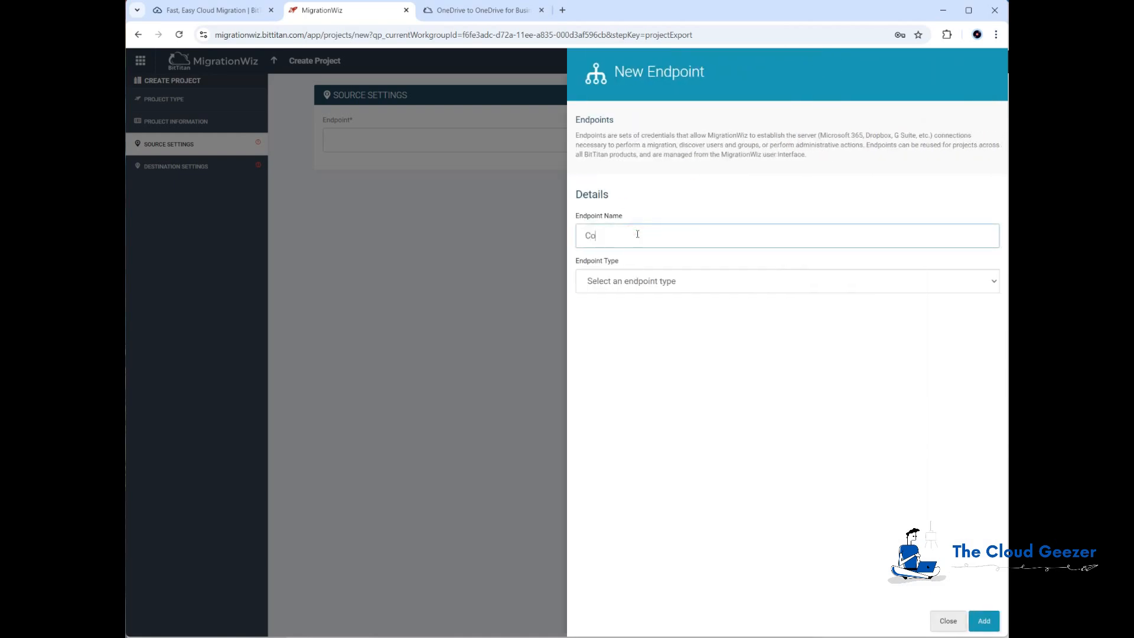
text(zymouse OneDrive)
click(703, 285)
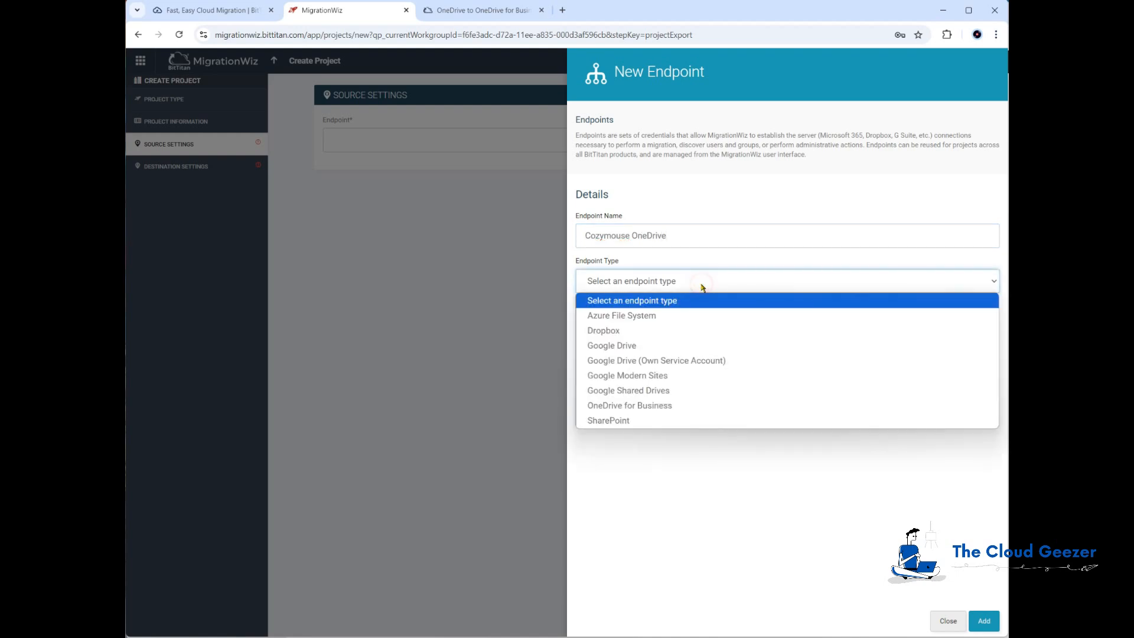
click(612, 405)
click(608, 387)
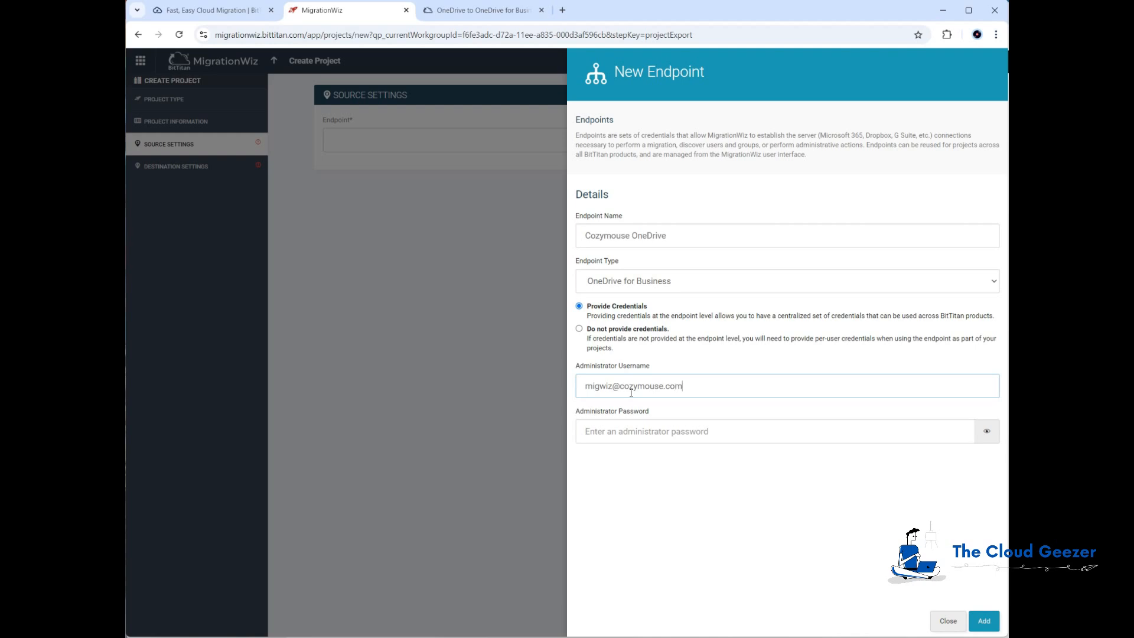
key(Tab)
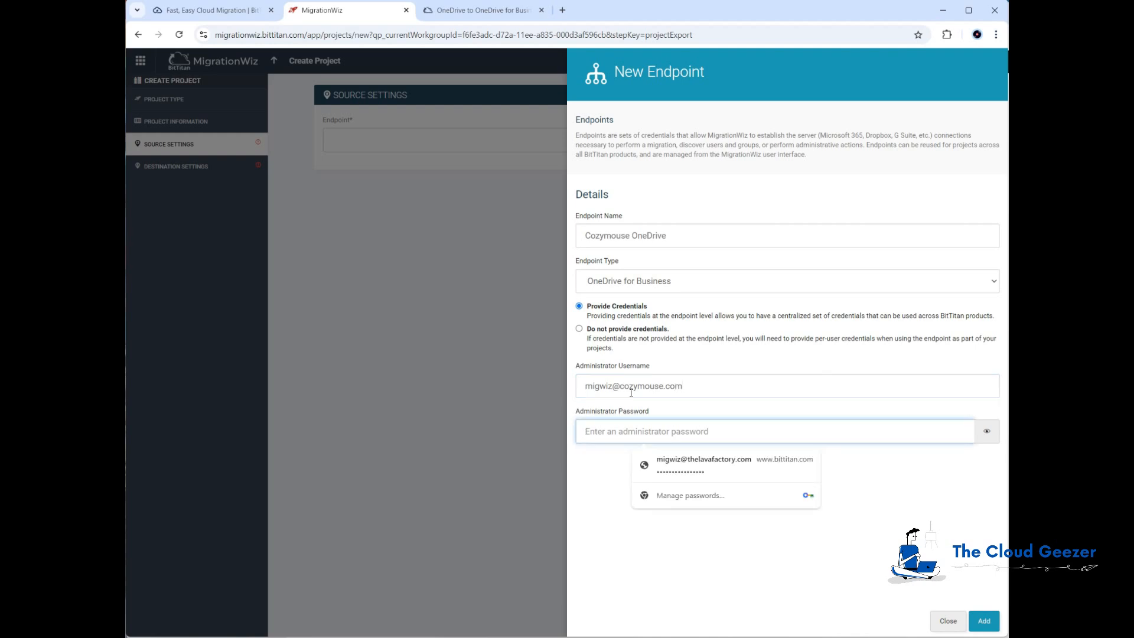
text(****)
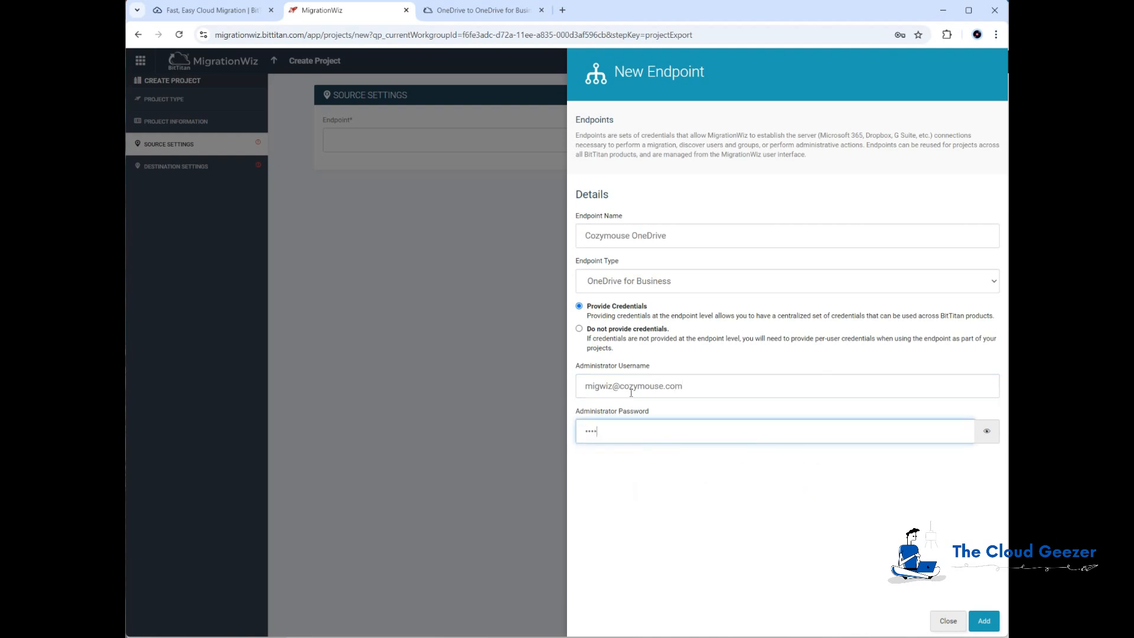
click(985, 621)
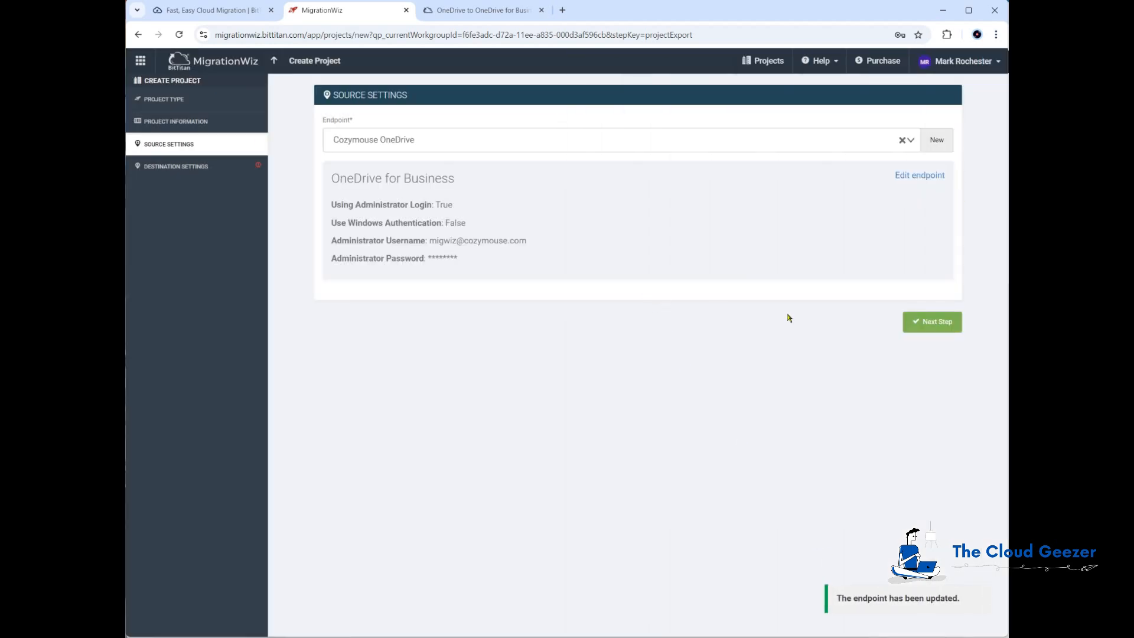
click(936, 327)
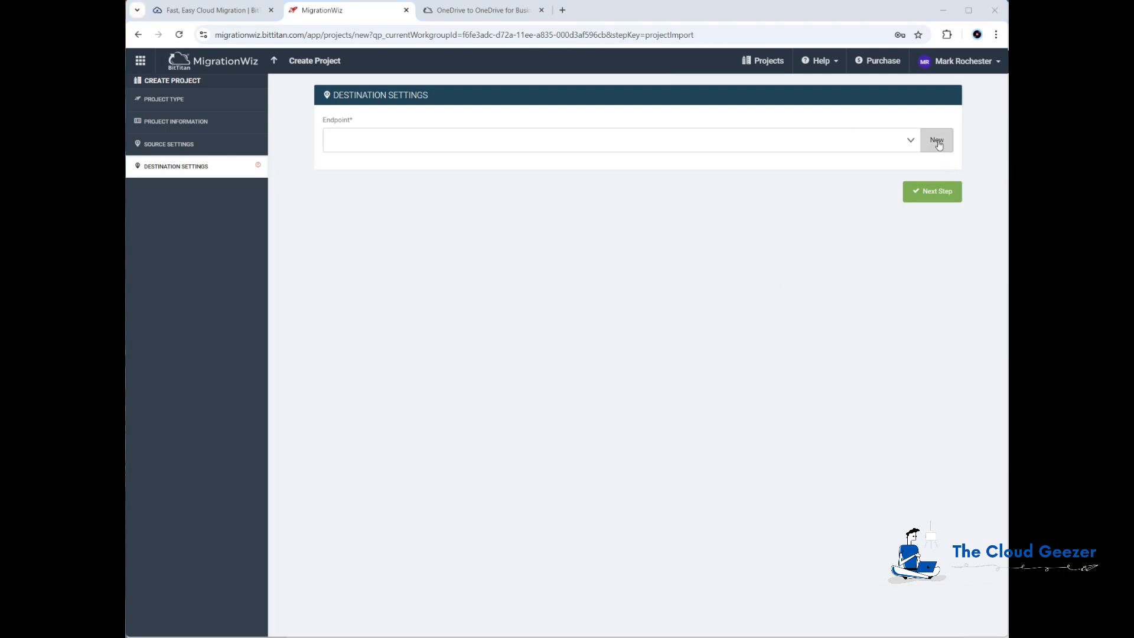
Add a OneDrive for Business destination endpoint named Planeium OneDrive with the admin username and password
click(778, 234)
text(Plane)
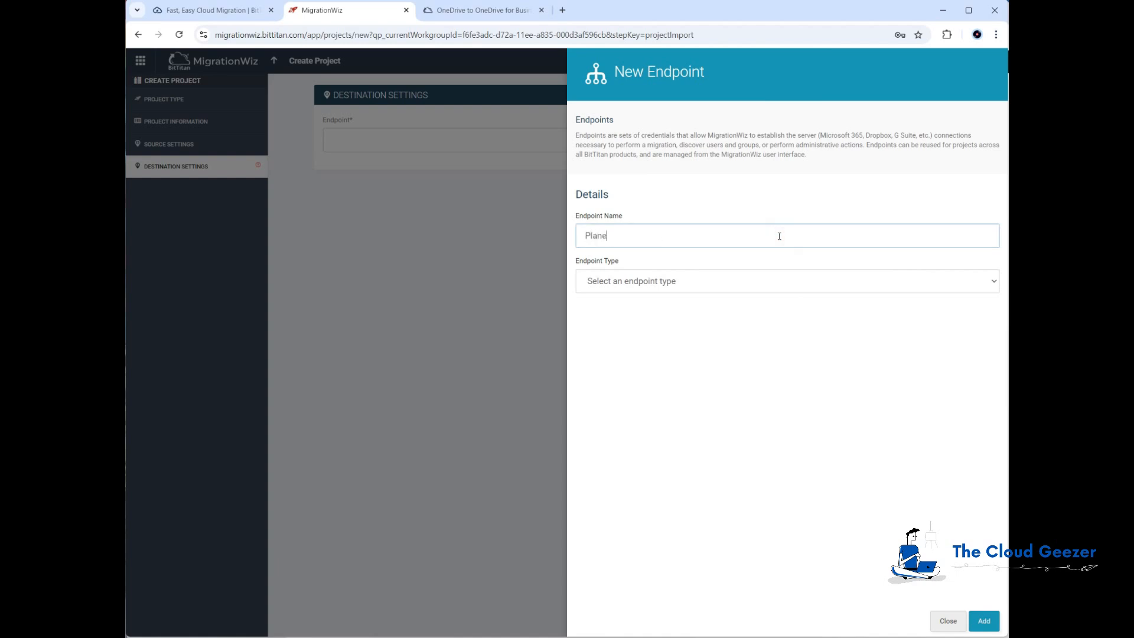
text(ium OneDrive)
click(777, 281)
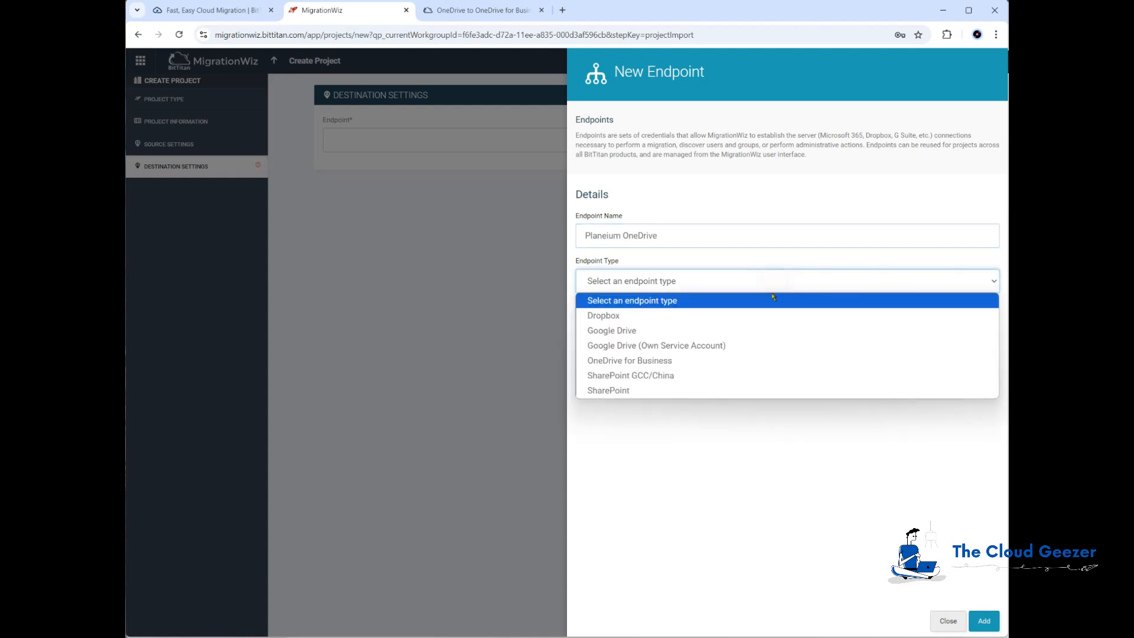
click(657, 362)
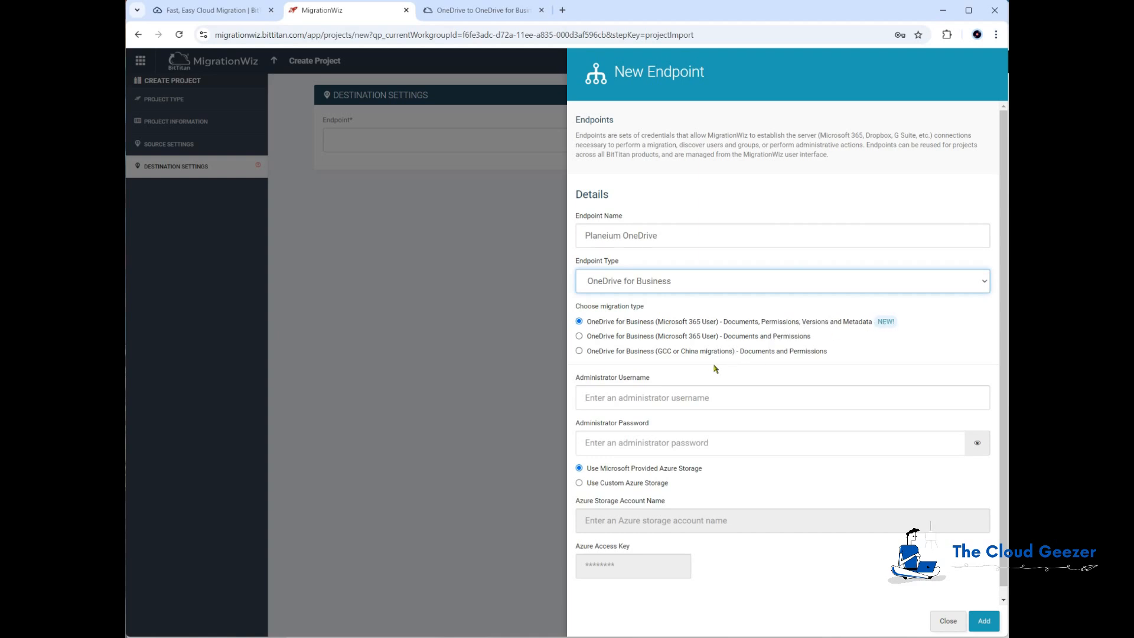
click(660, 399)
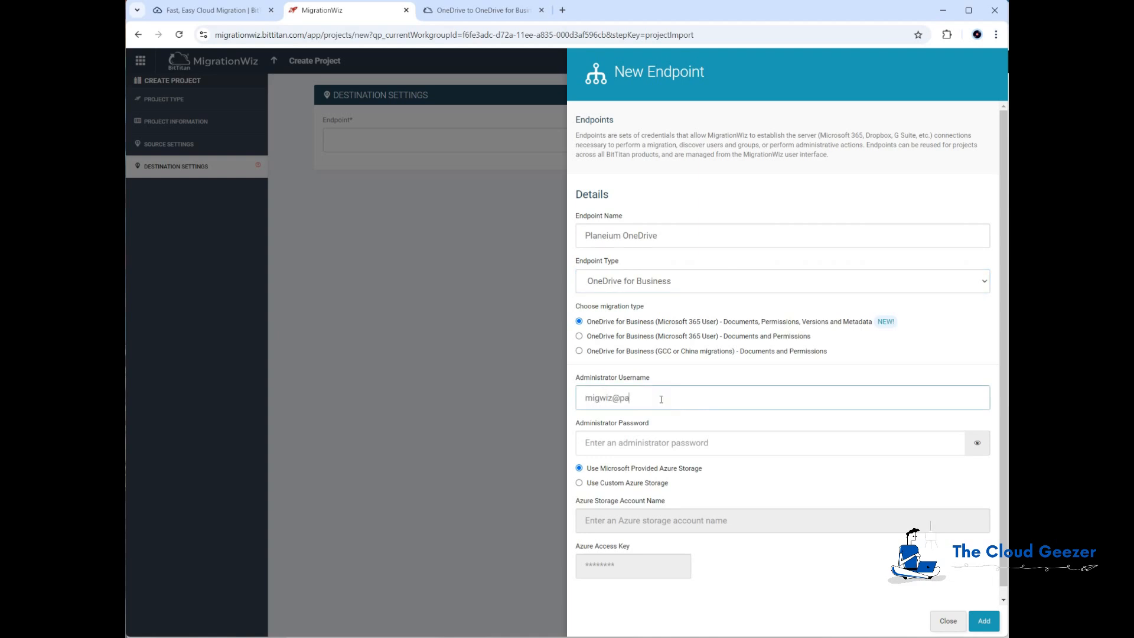
key(Tab)
text(•••••••)
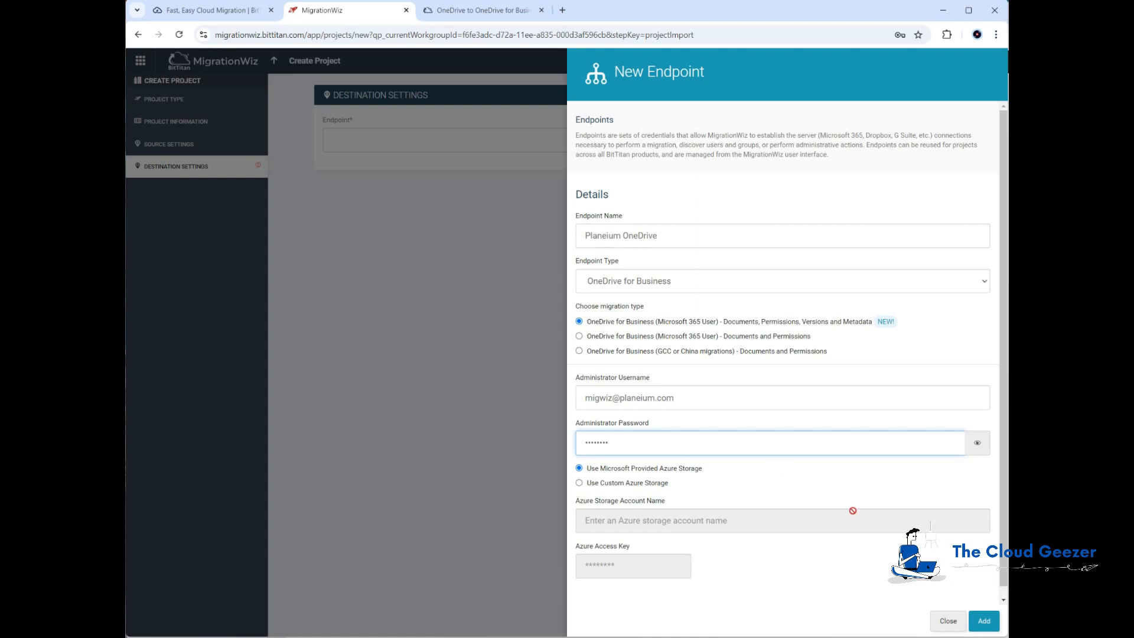
click(985, 623)
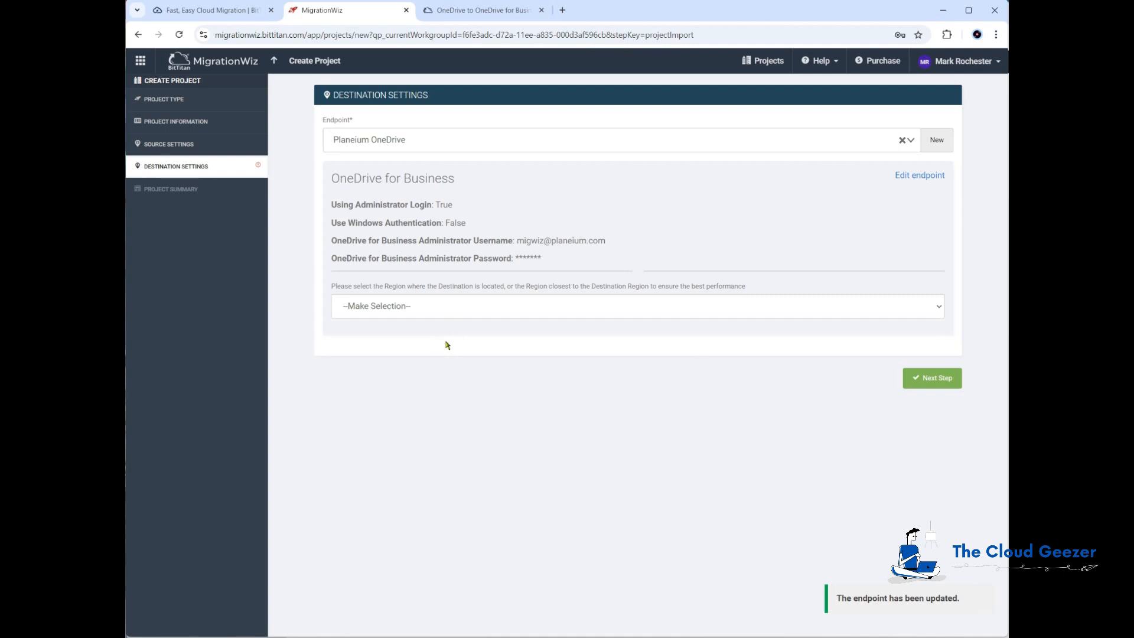
Choose United States as destination region, save to the summary, and open Advanced Options
click(426, 310)
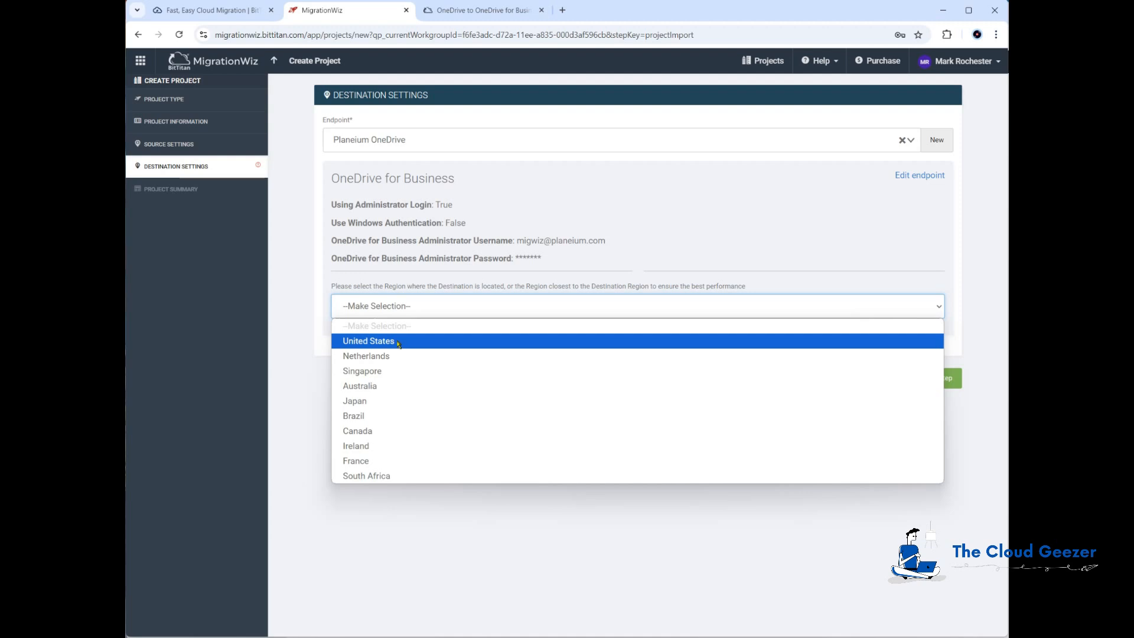
click(398, 342)
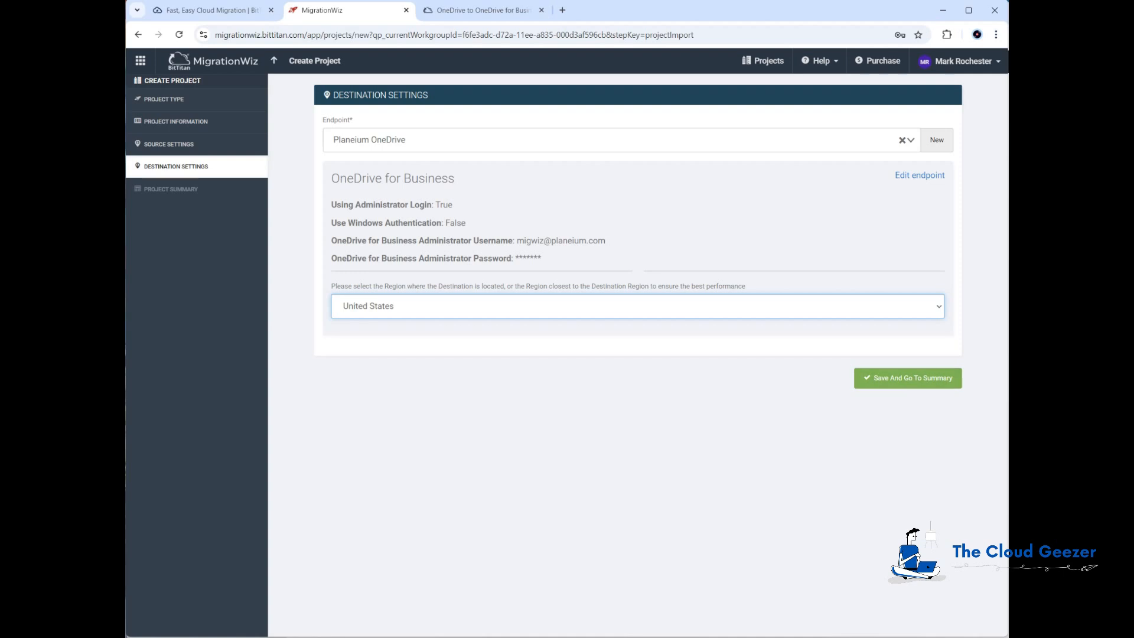
click(882, 379)
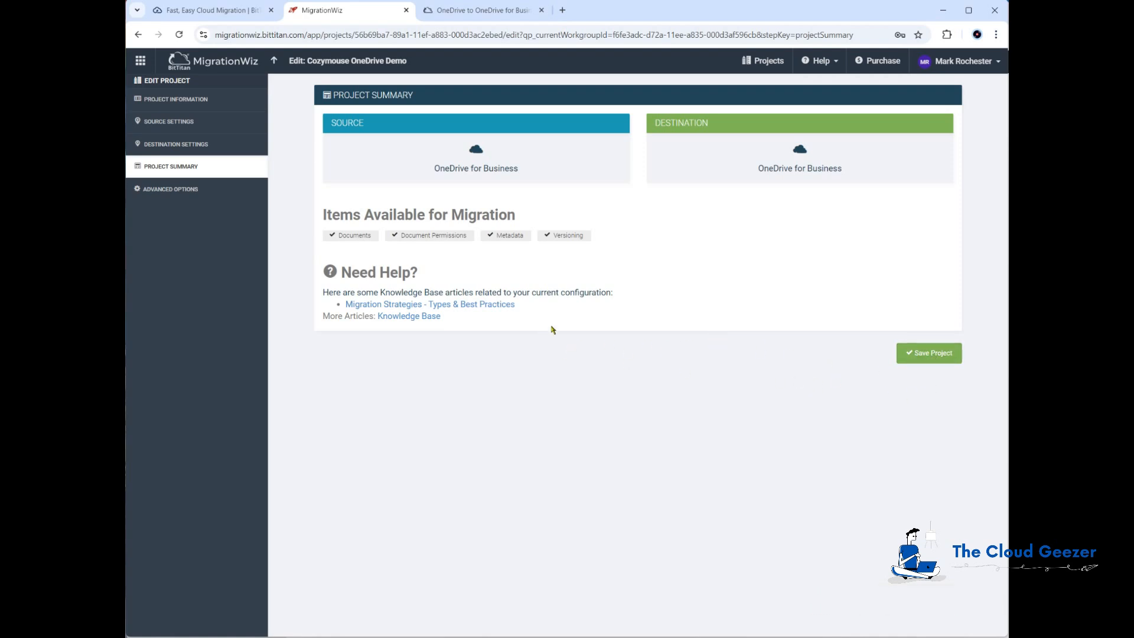
click(170, 190)
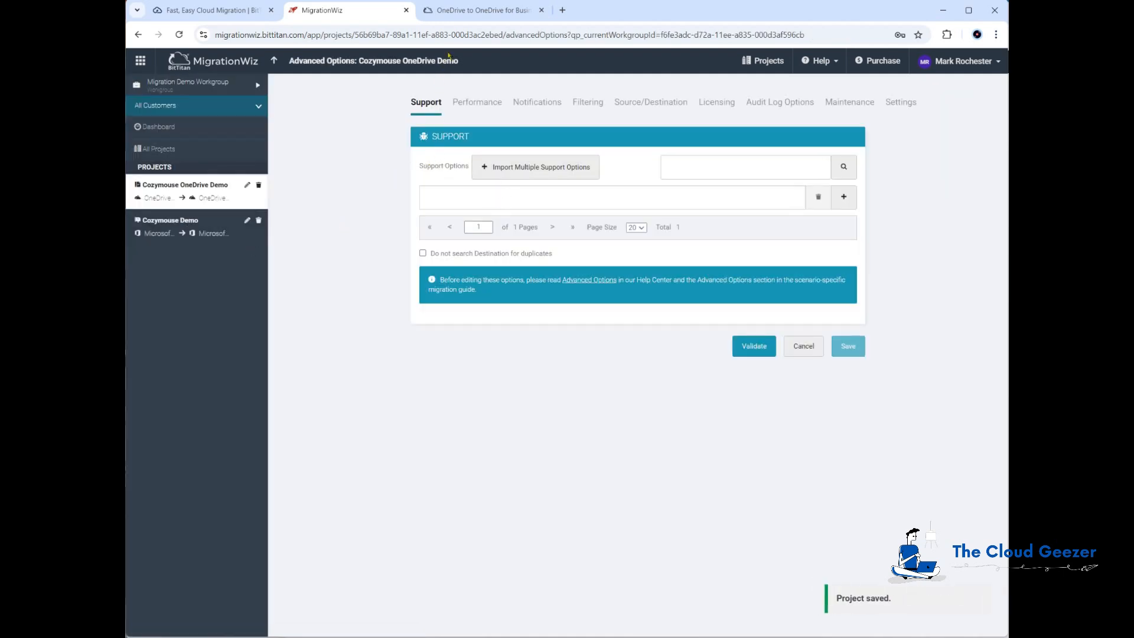
Copy UseApplicationPermission=1 from the OneDrive migration guide article
click(472, 13)
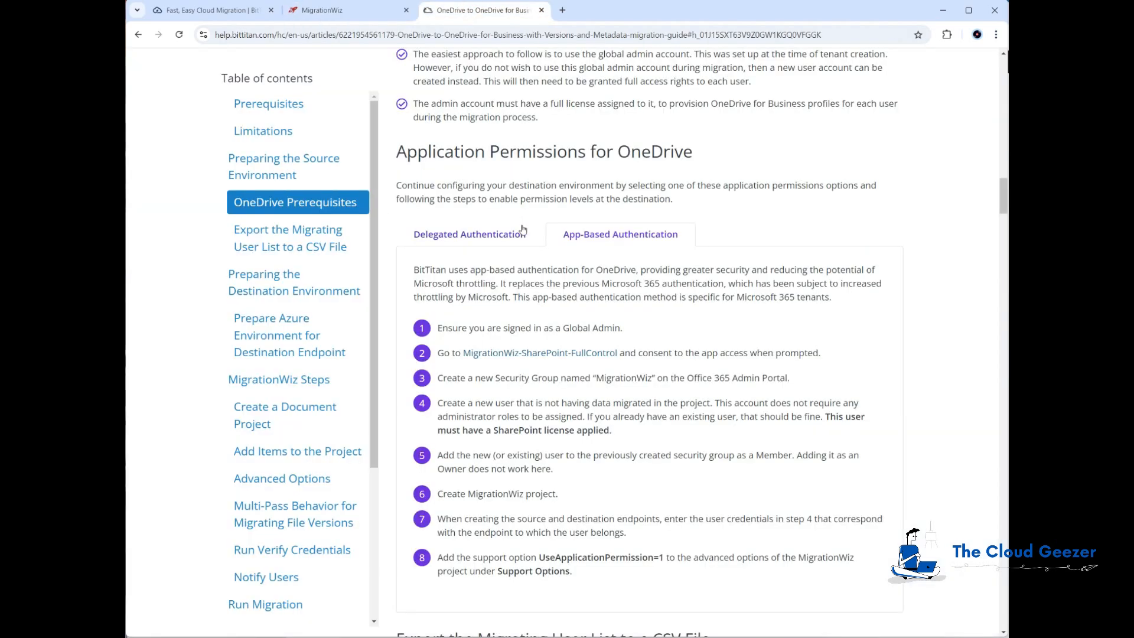
scroll(511, 218, down, 2)
scroll(511, 218, down, 2)
drag(539, 331, 663, 330)
key(ctrl+c)
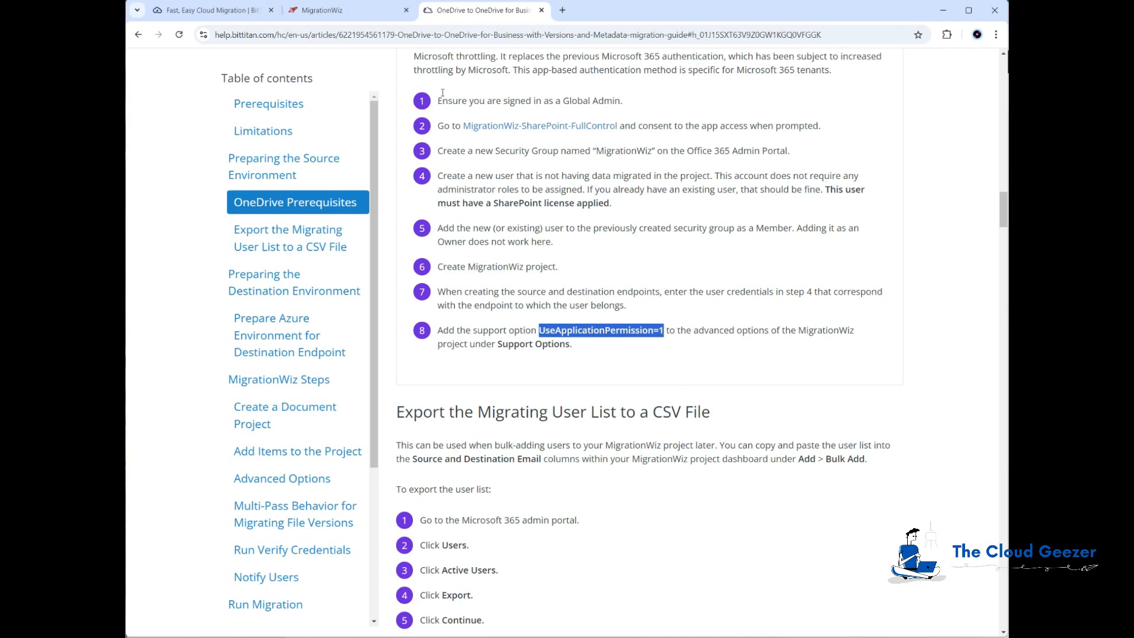
Paste UseApplicationPermission=1 into the project's Support Options, validate it, and save
click(370, 16)
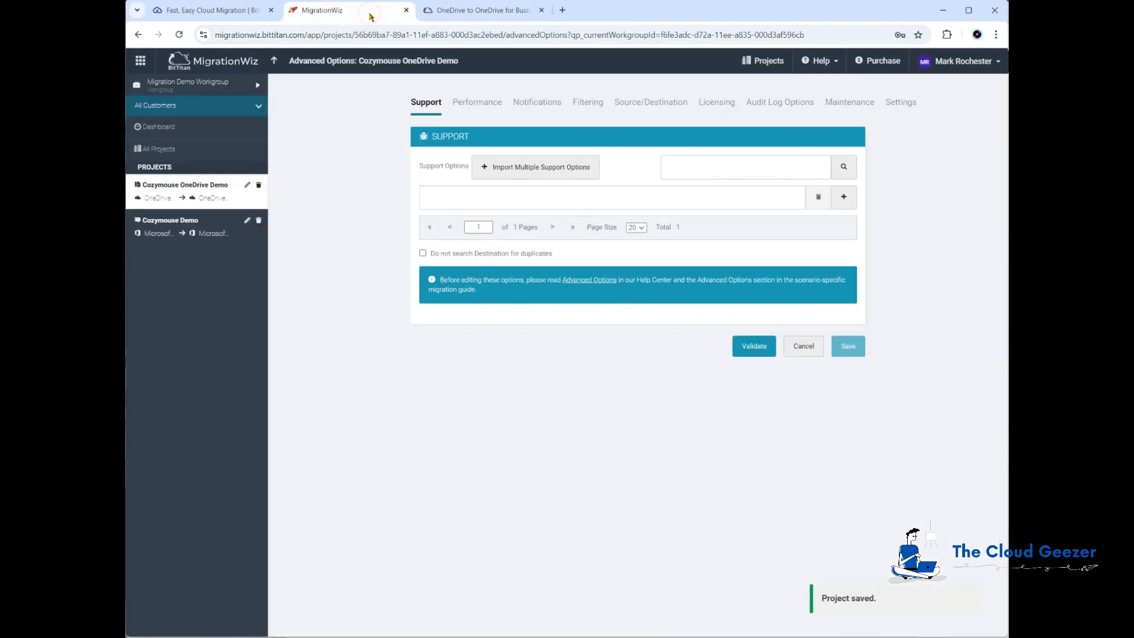
click(531, 198)
key(ctrl+v)
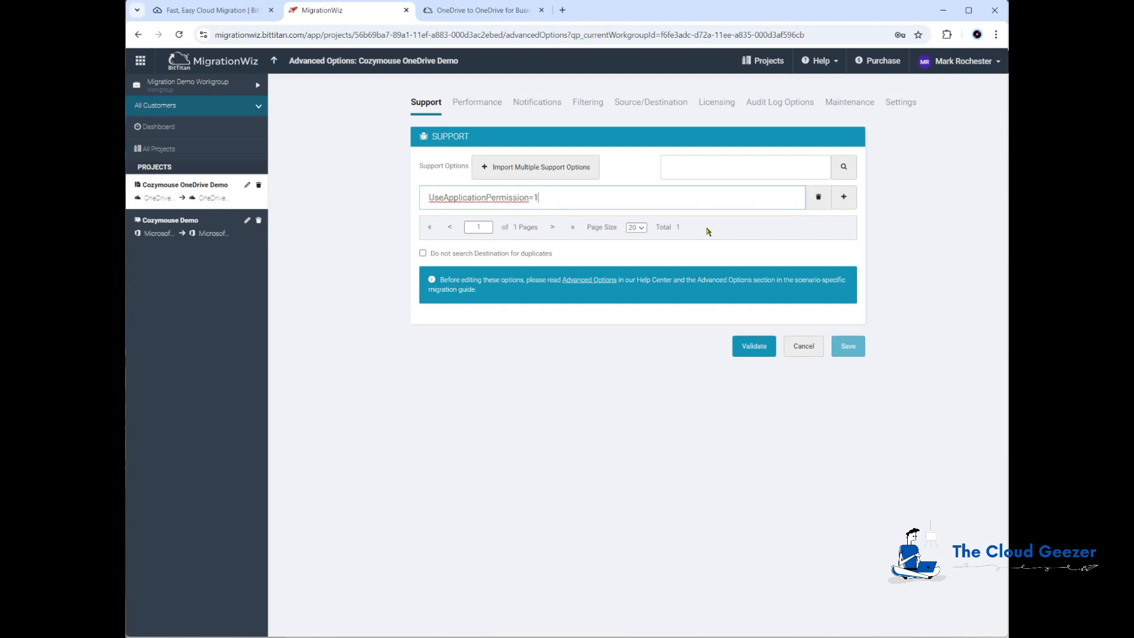
click(752, 347)
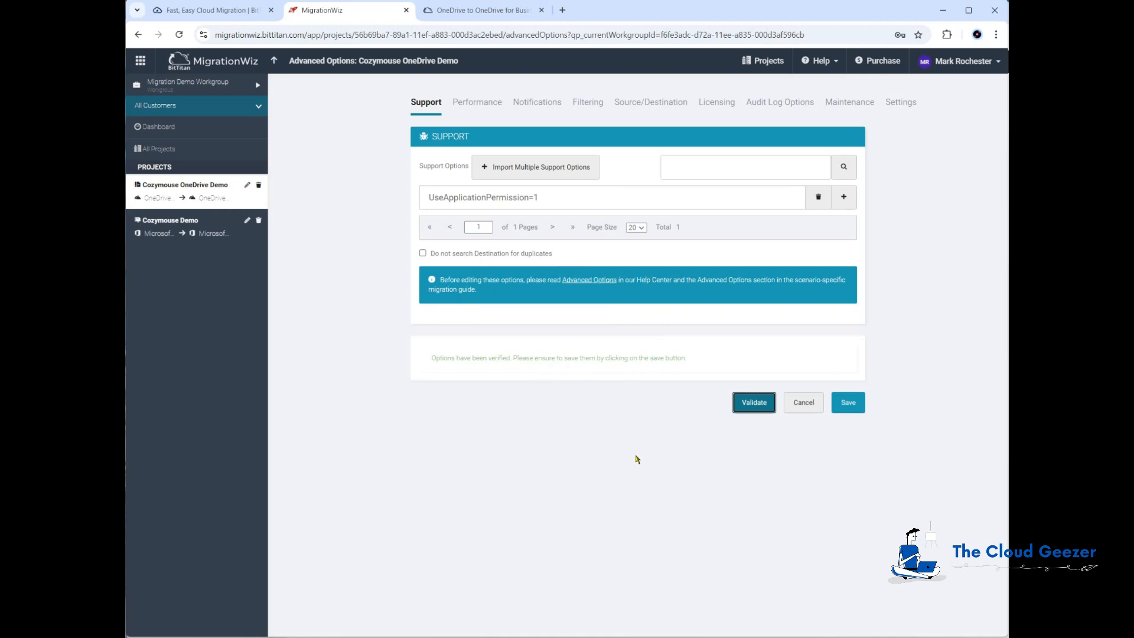
click(848, 402)
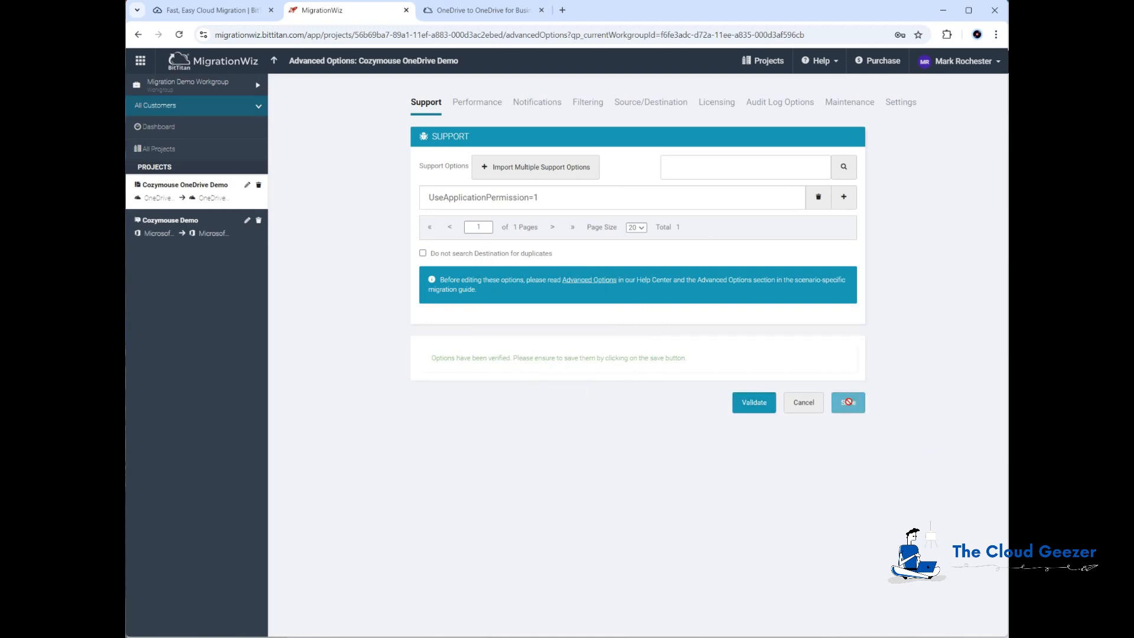
click(483, 10)
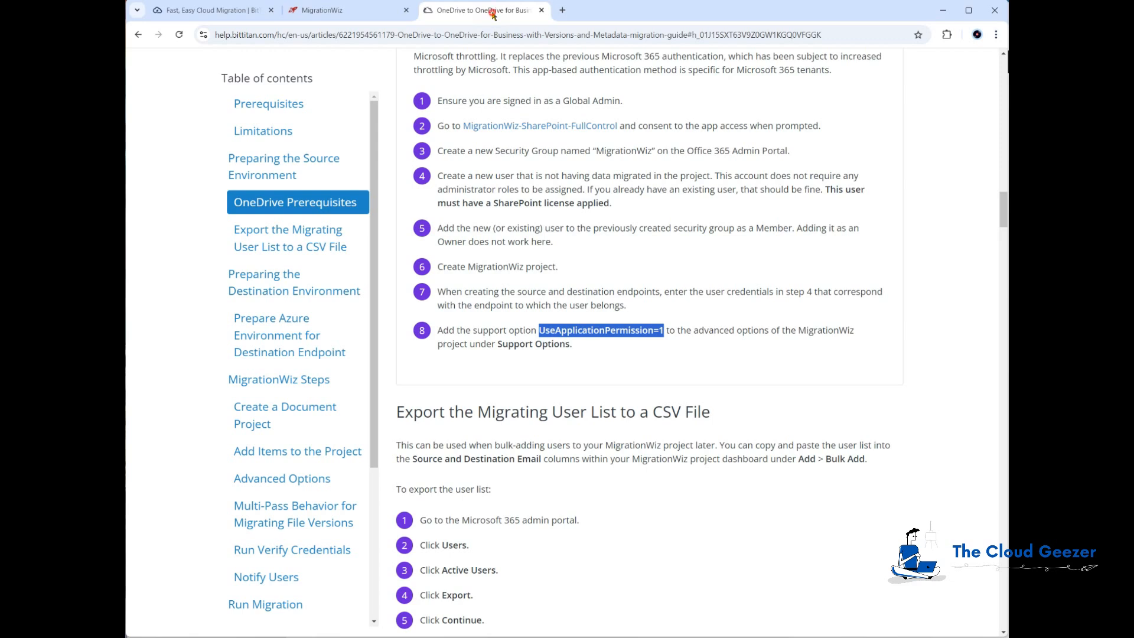
Review the Required and Optional Settings under the help article's Advanced Options section
click(542, 275)
scroll(502, 315, up, 2)
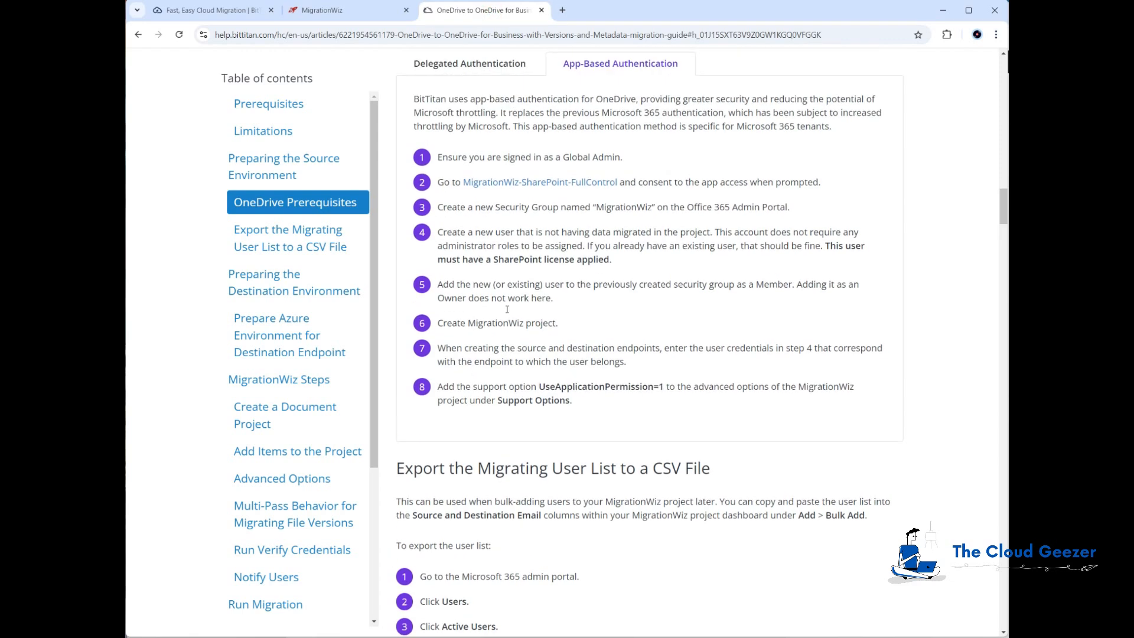
scroll(548, 342, down, 2)
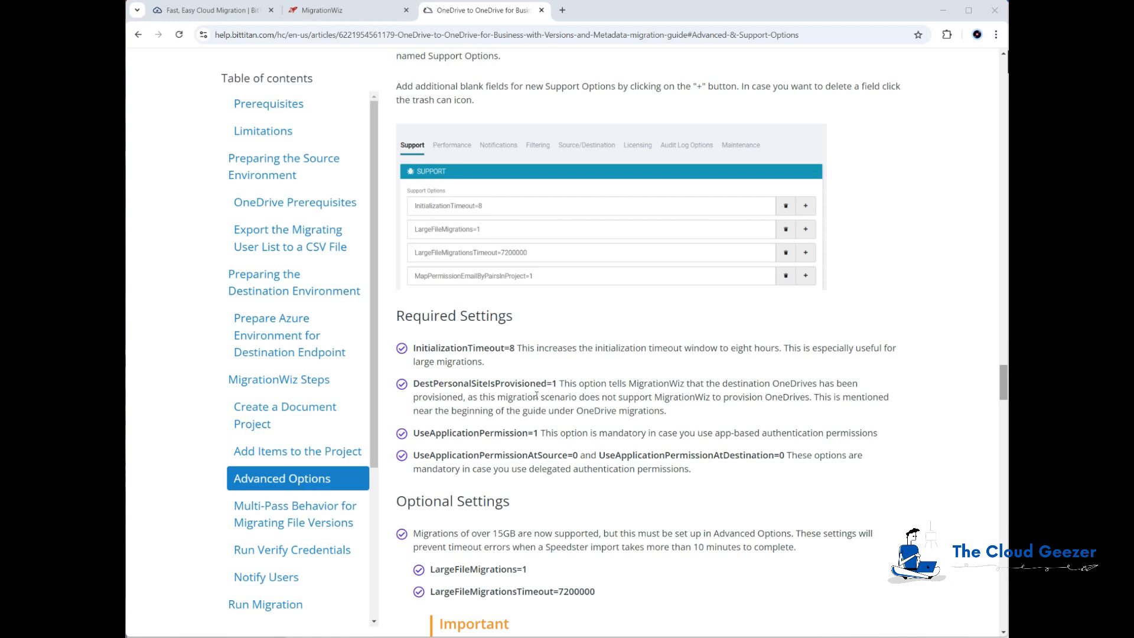
scroll(550, 394, down, 3)
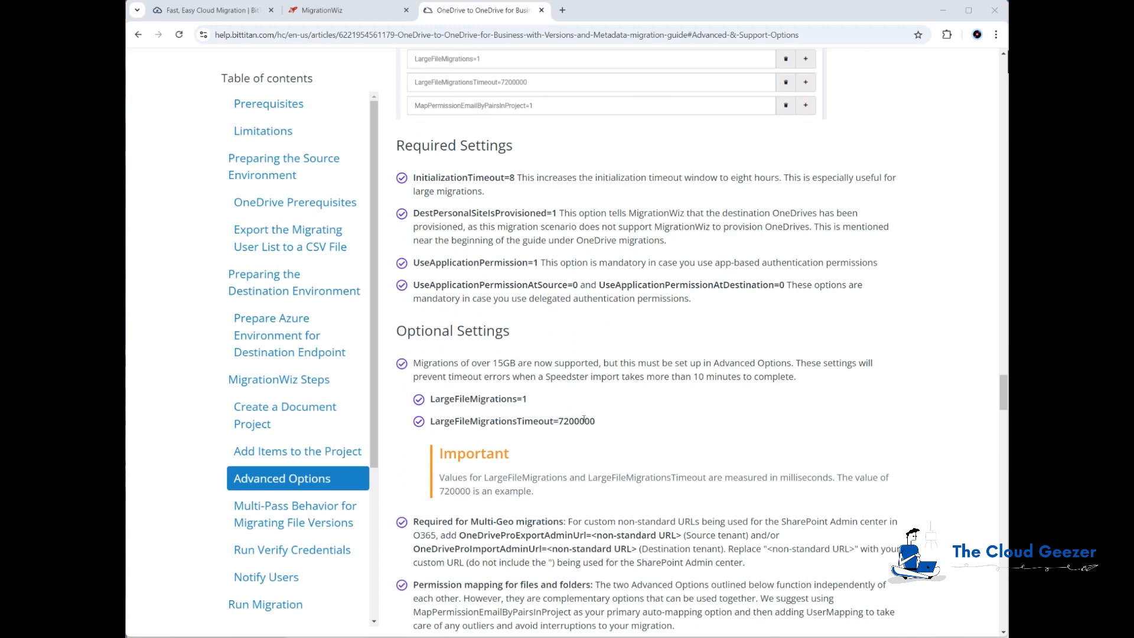
scroll(585, 416, down, 1)
scroll(606, 389, up, 2)
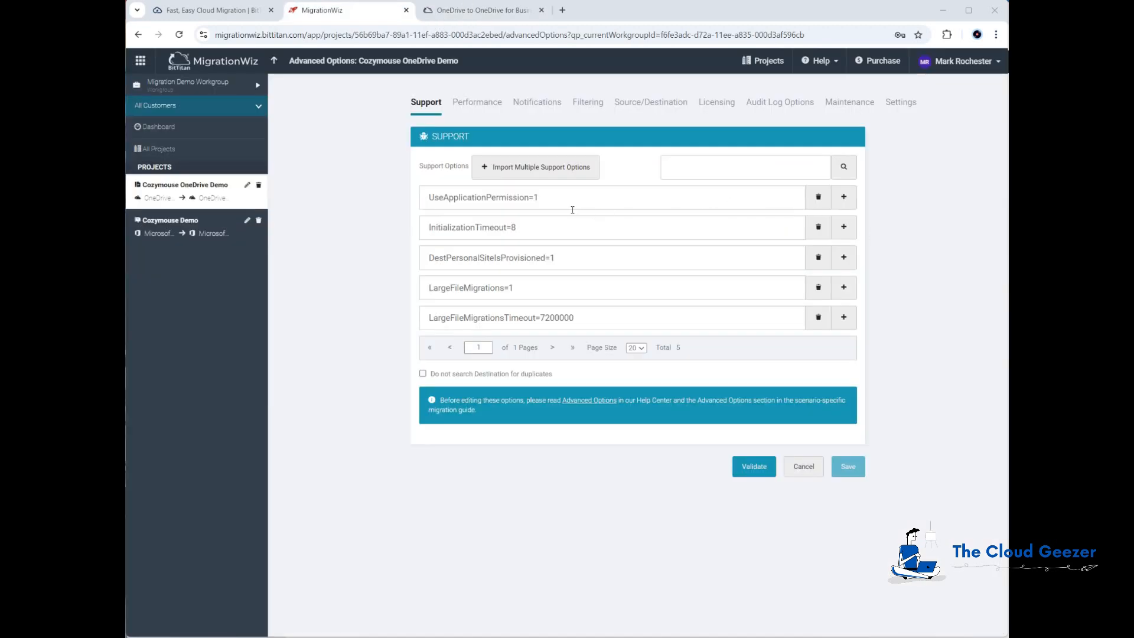
Validate the five support options and save the Cozymouse OneDrive Demo project
click(754, 466)
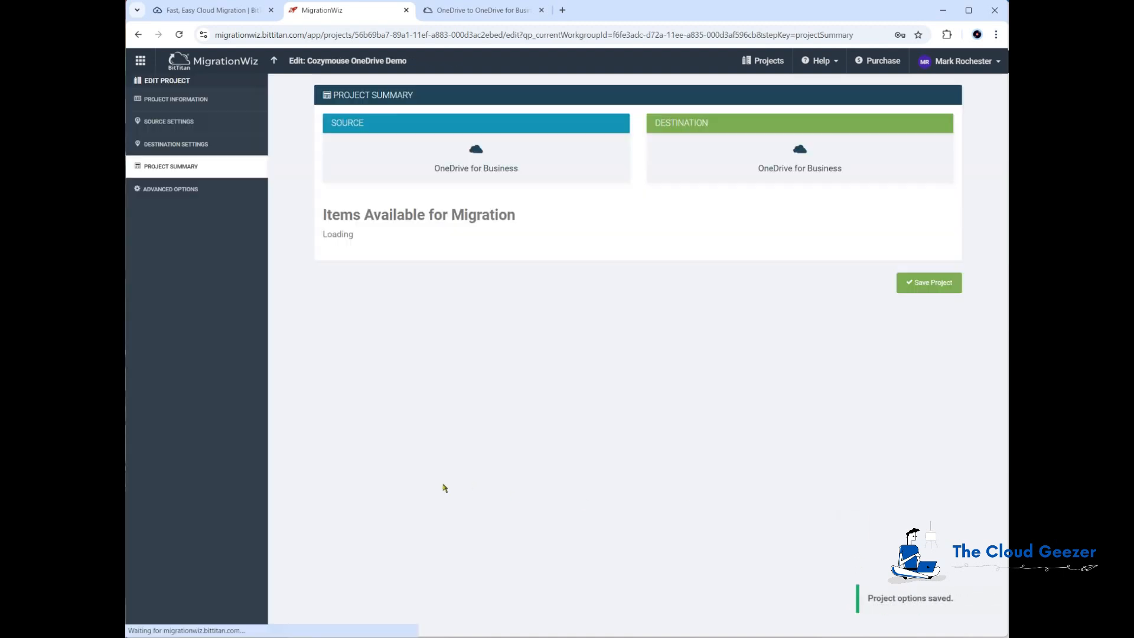
click(926, 356)
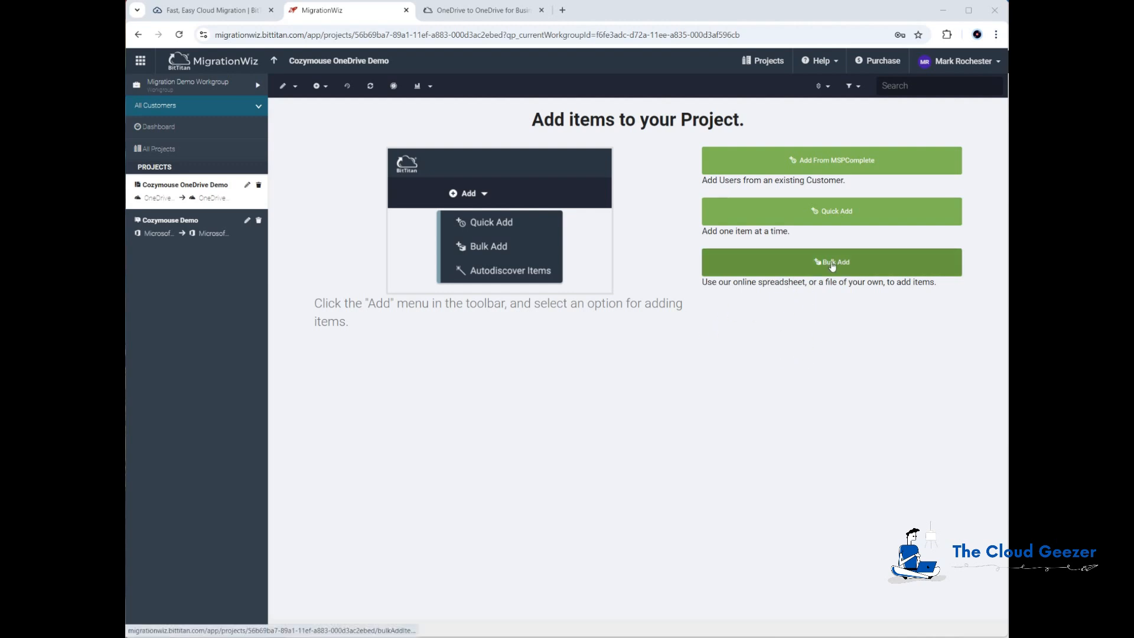
Bulk add the four users from CozymouseMigration.csv and save them to the project
click(832, 264)
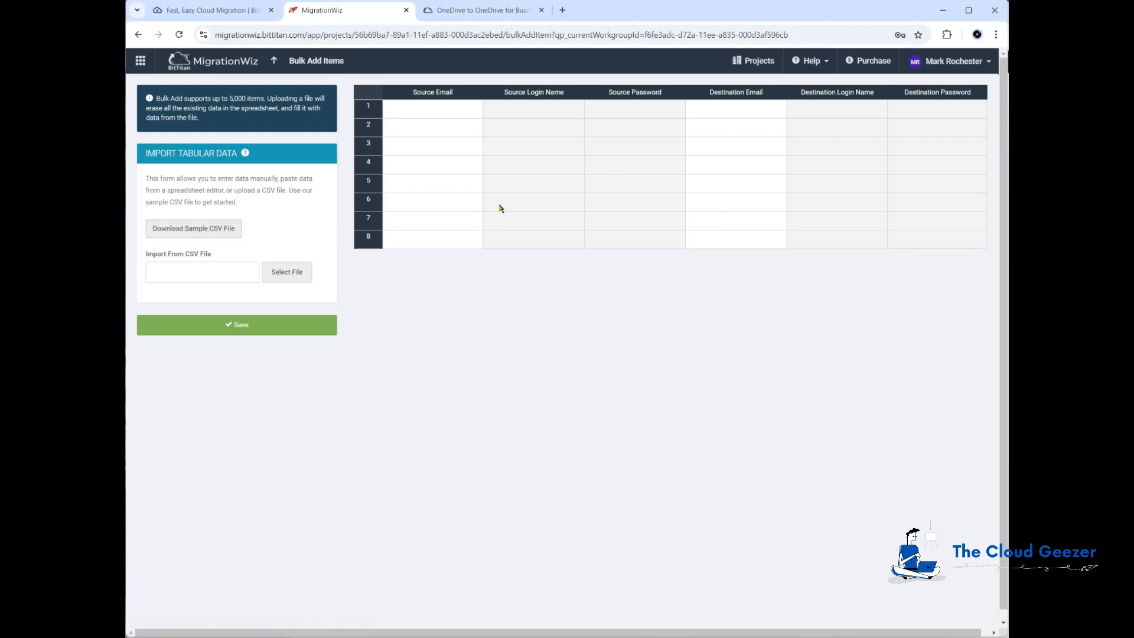
key(alt+Tab)
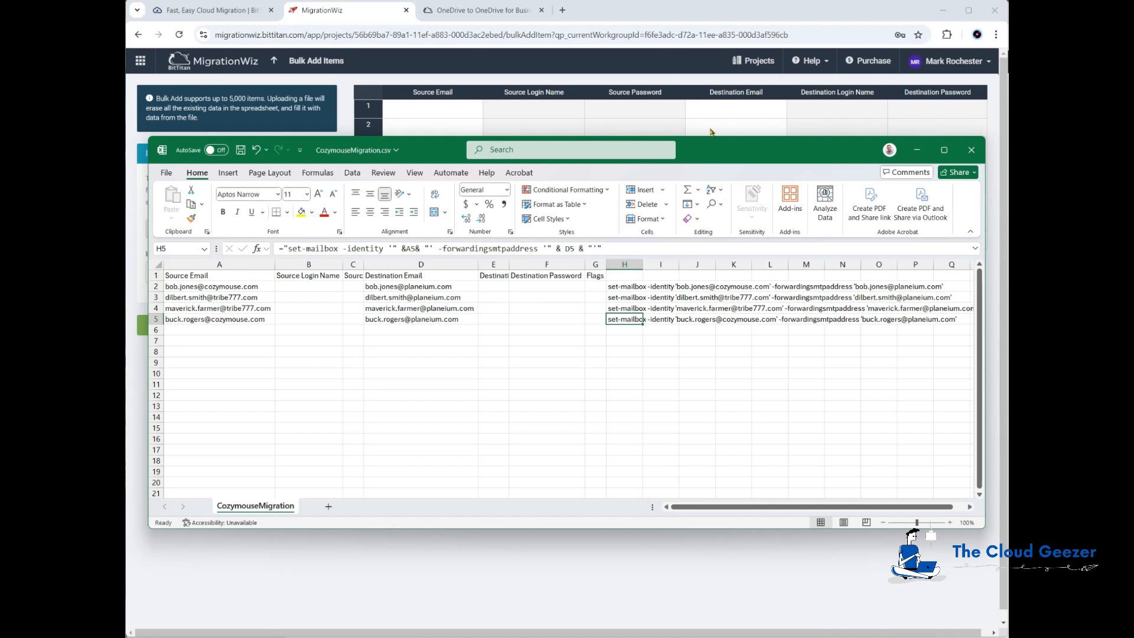
click(665, 15)
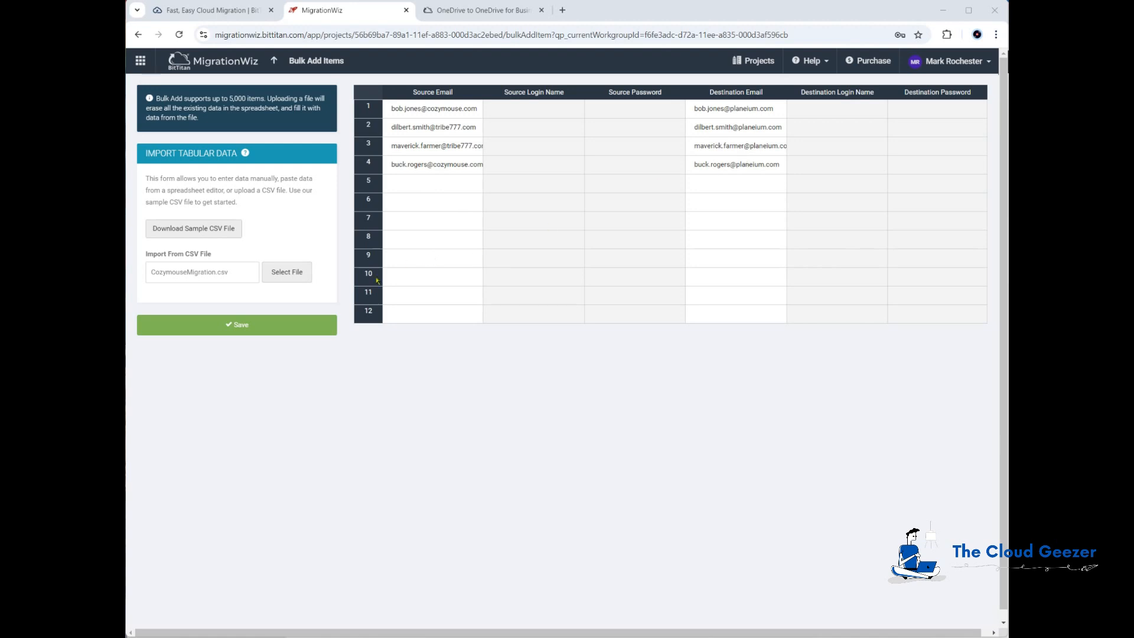
click(240, 327)
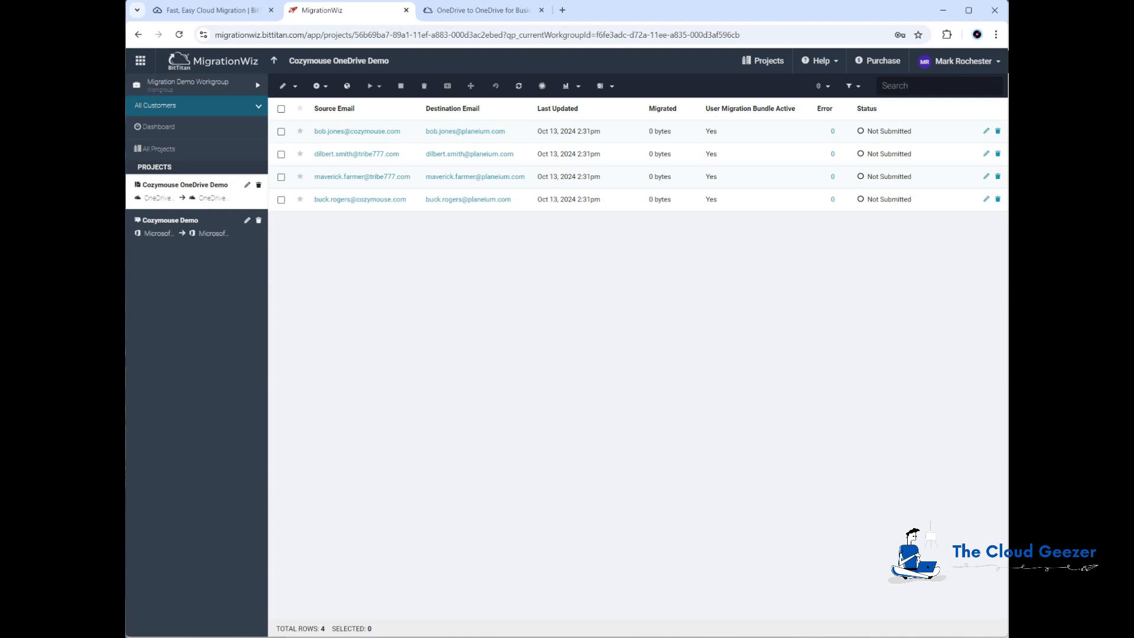
Bring the administrator PowerShell 7 window up beside the MigrationWiz project
key(alt+Tab)
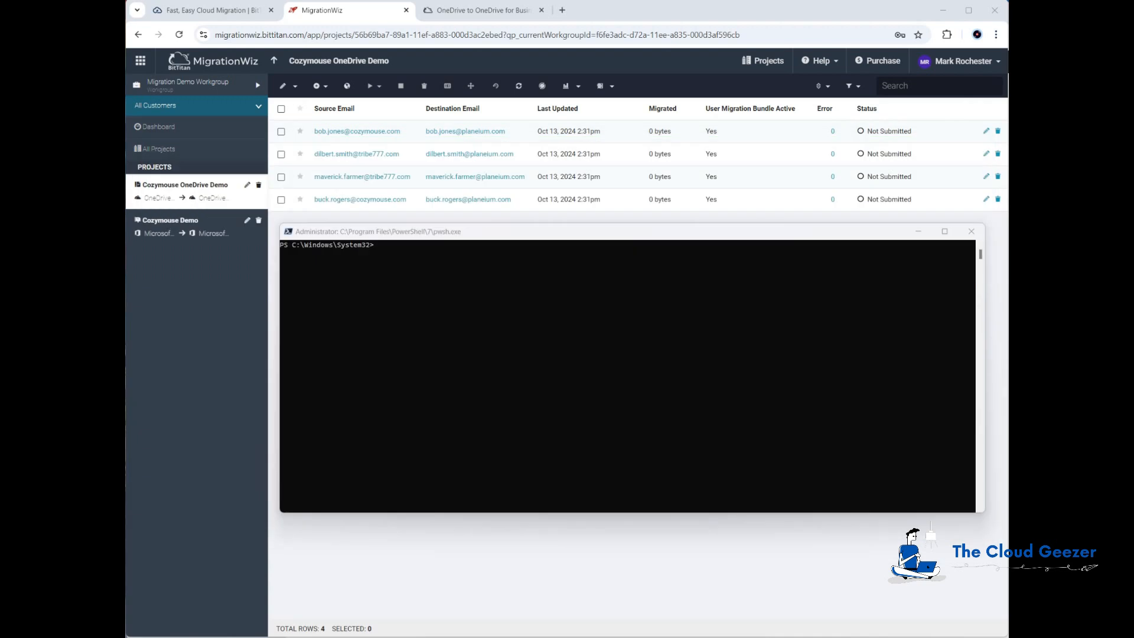
click(713, 240)
Install and import the Microsoft.Online.SharePoint.PowerShell module from PSGallery
text(Install-Module Microsoft.Online.SharePoint.PowerShell -Repository PSGallery -AllowClobber -Force)
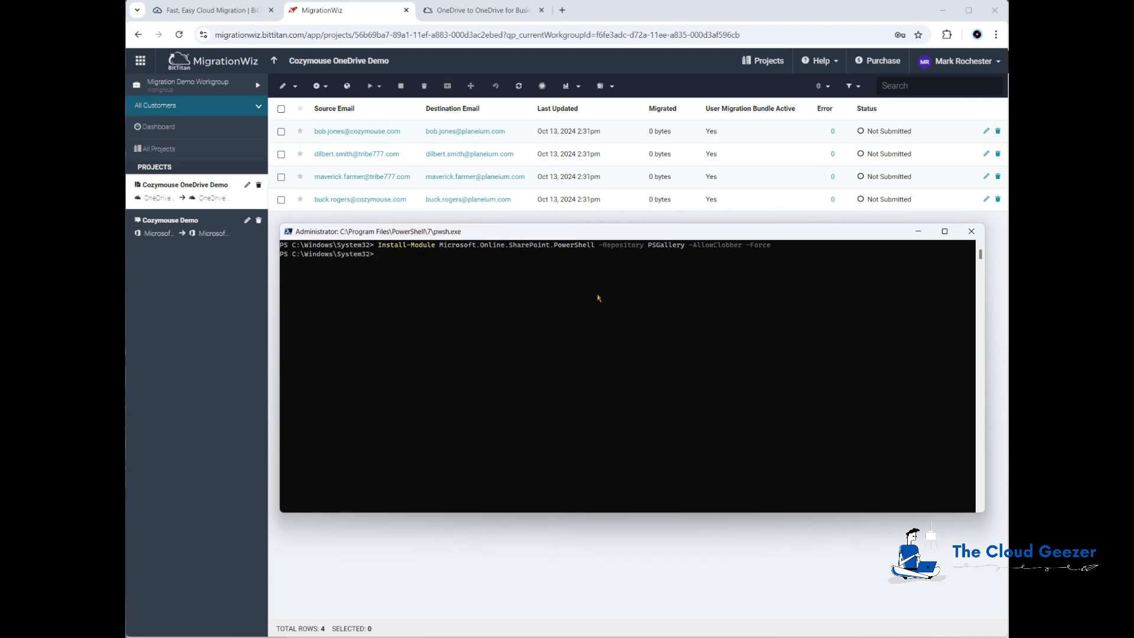
text(import-module microsoft.online.sharepoint.powershell)
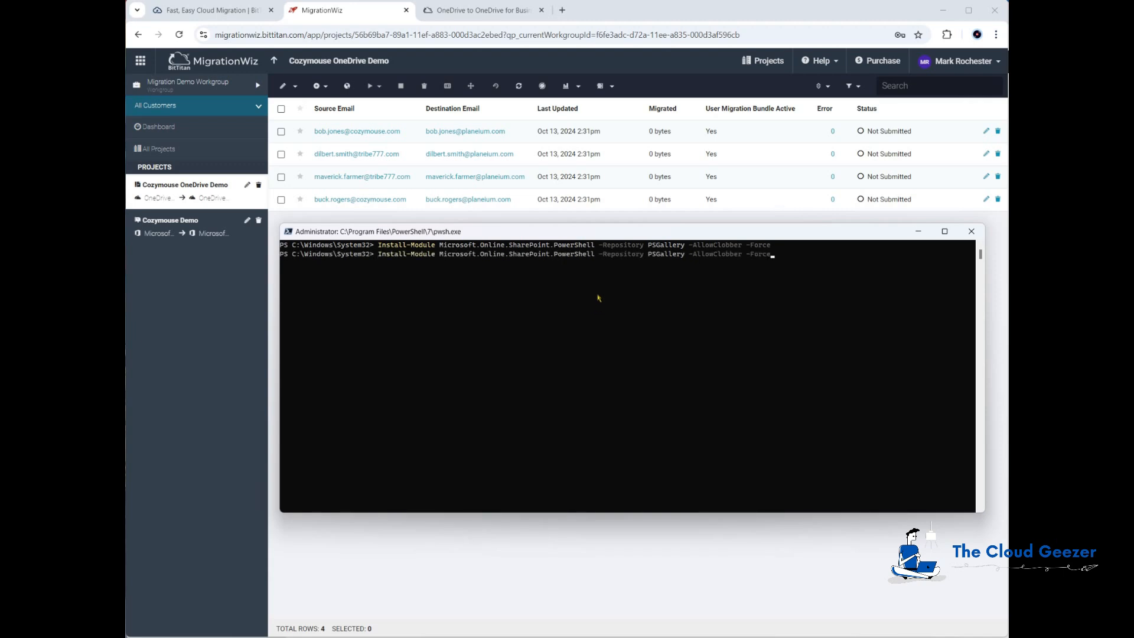
key(Up)
key(Up)
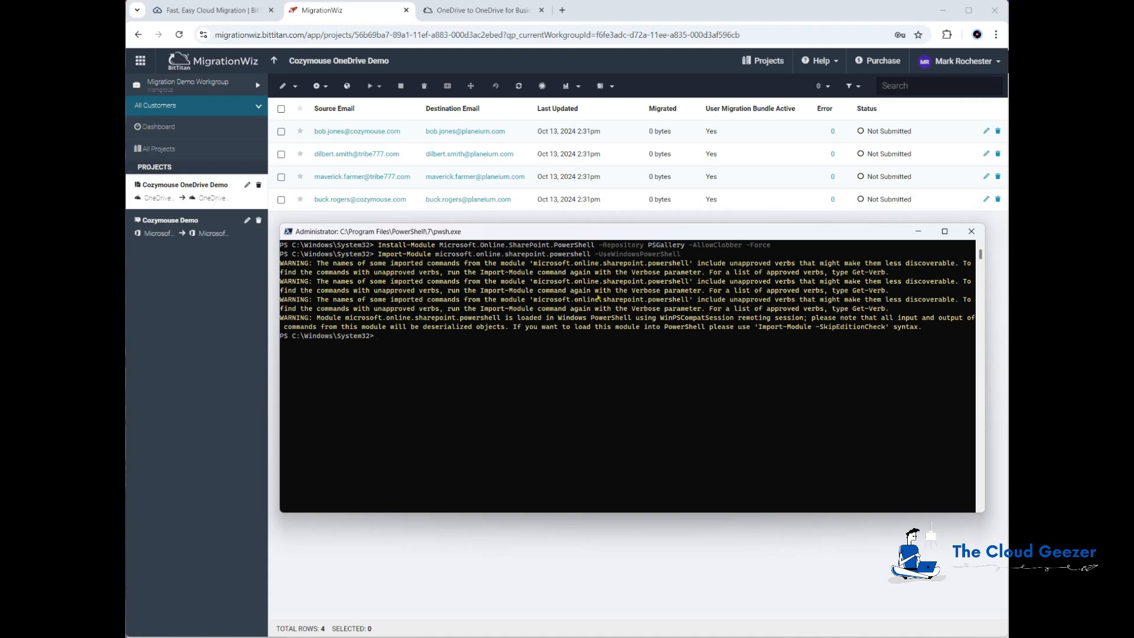
Run connect-sposervice against the tcge5demo SharePoint admin site
text(con)
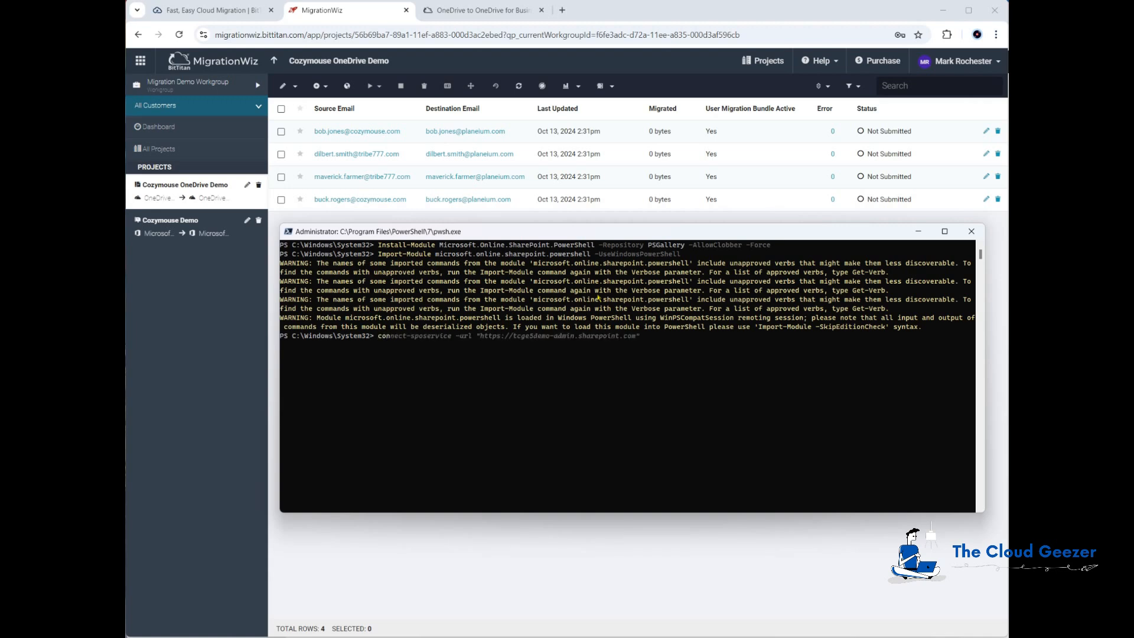
key(Right)
key(Return)
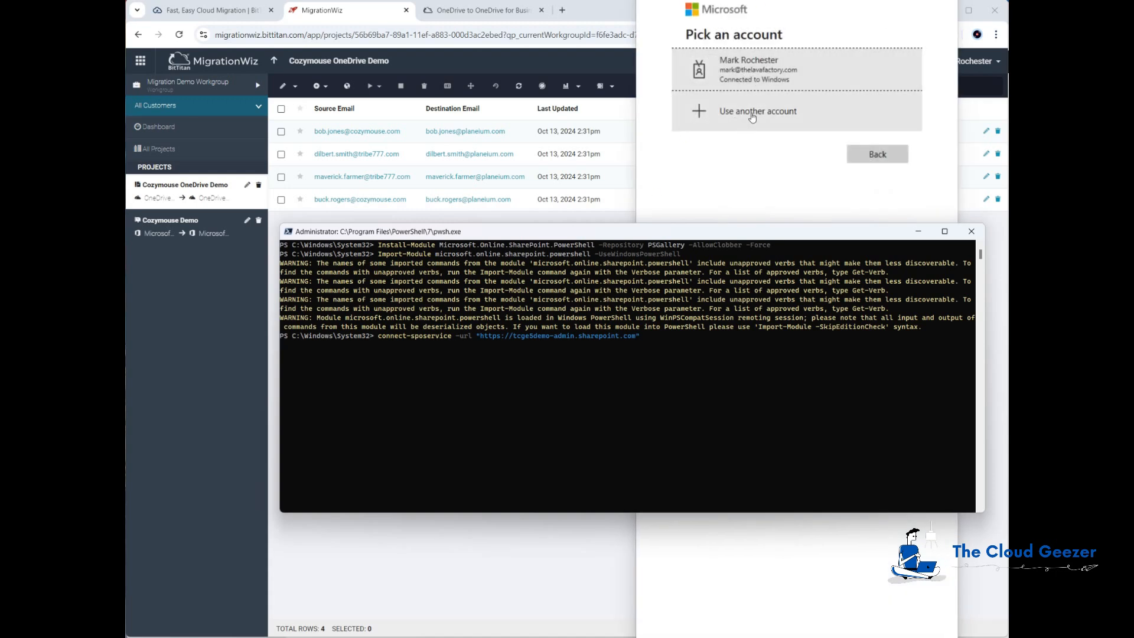
Sign in to SharePoint Online with the tenant admin account and its password
click(755, 118)
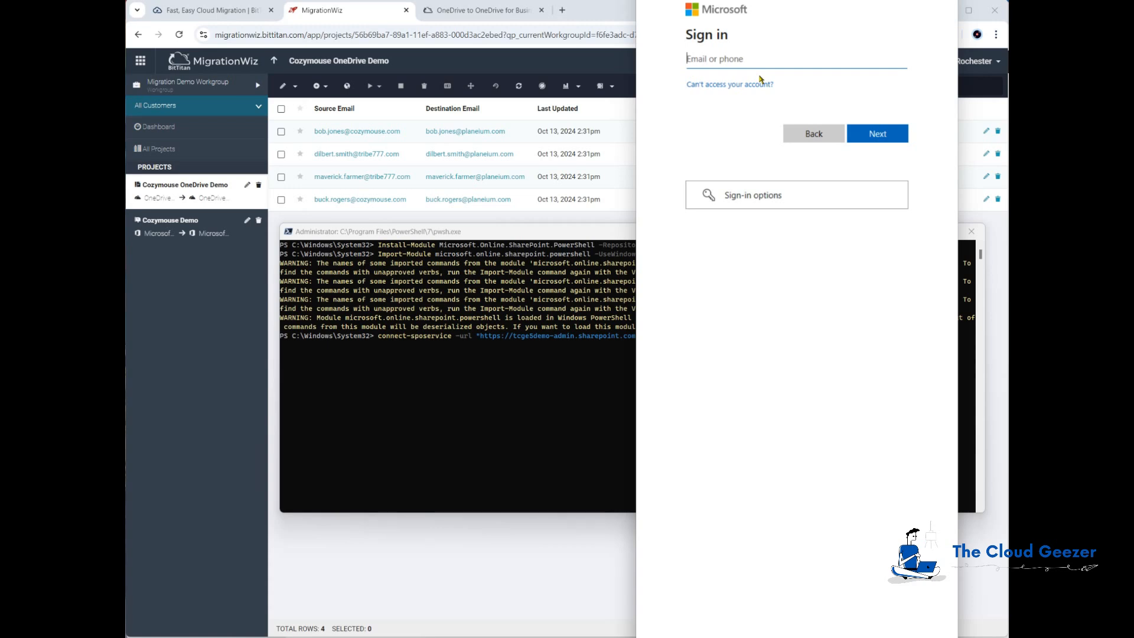
key(Return)
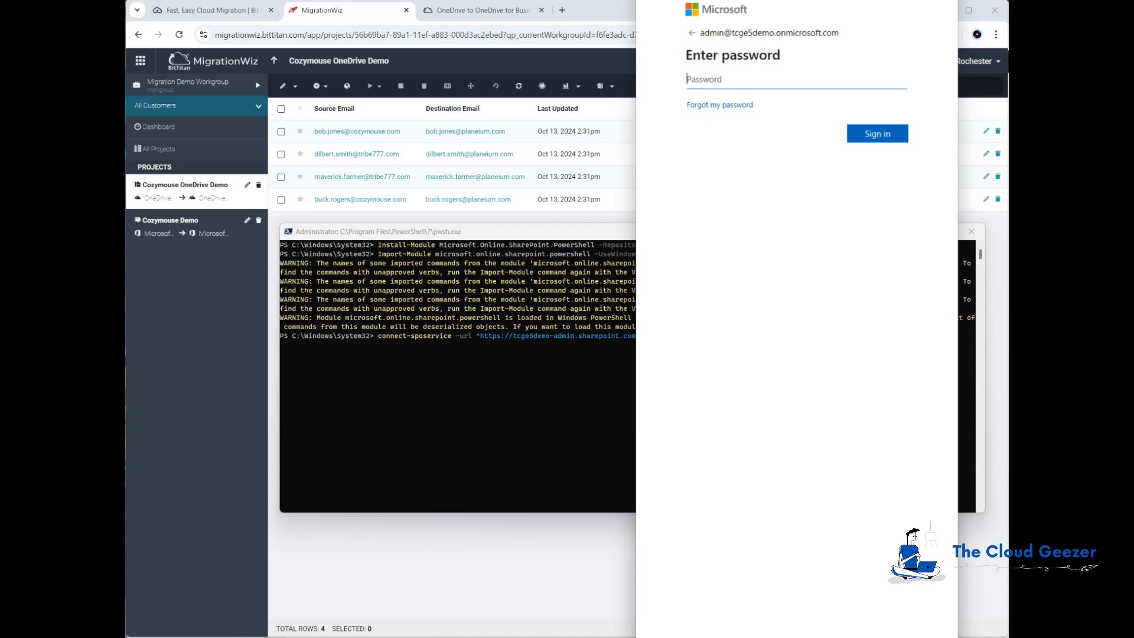
key(ctrl+v)
click(880, 141)
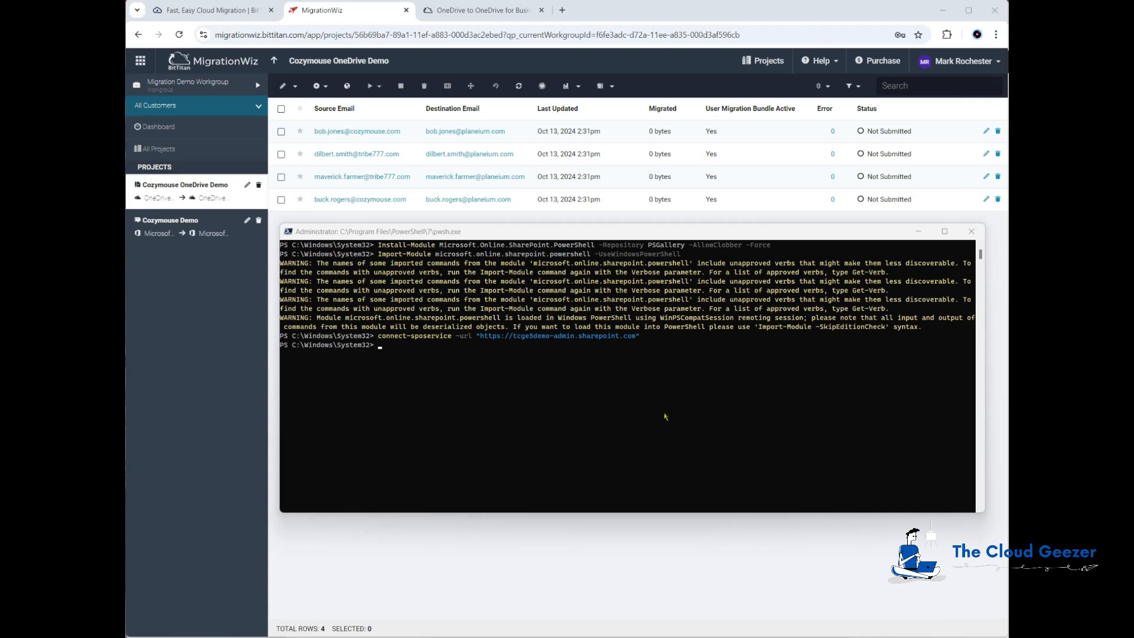
Run get-sposite to list all SharePoint sites in the tenant
text(get-)
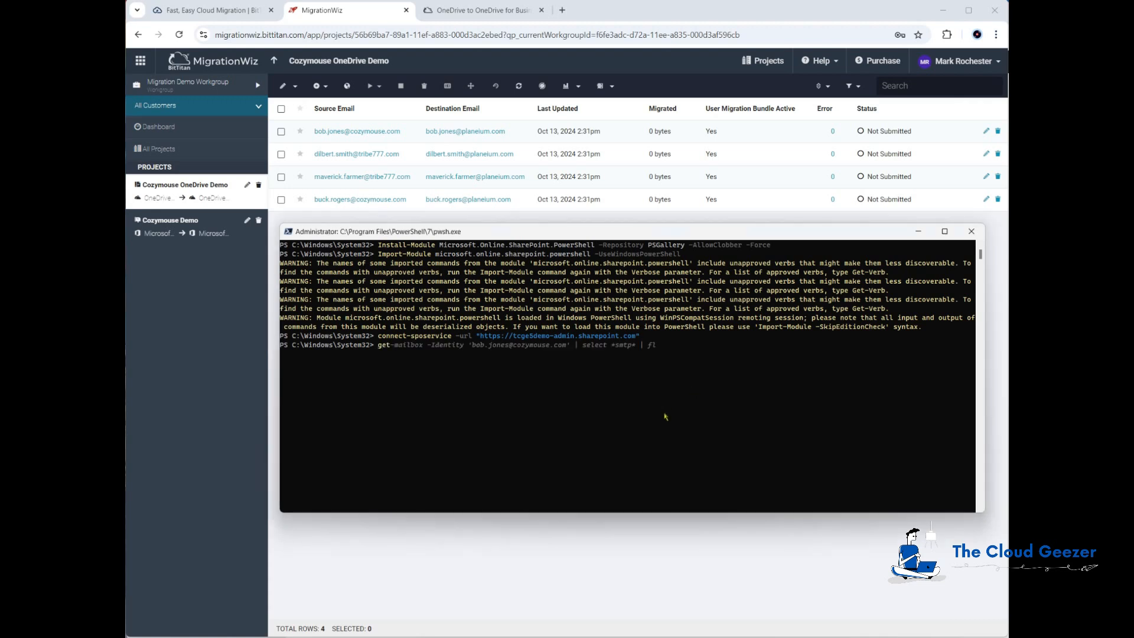
text(sposite)
key(Return)
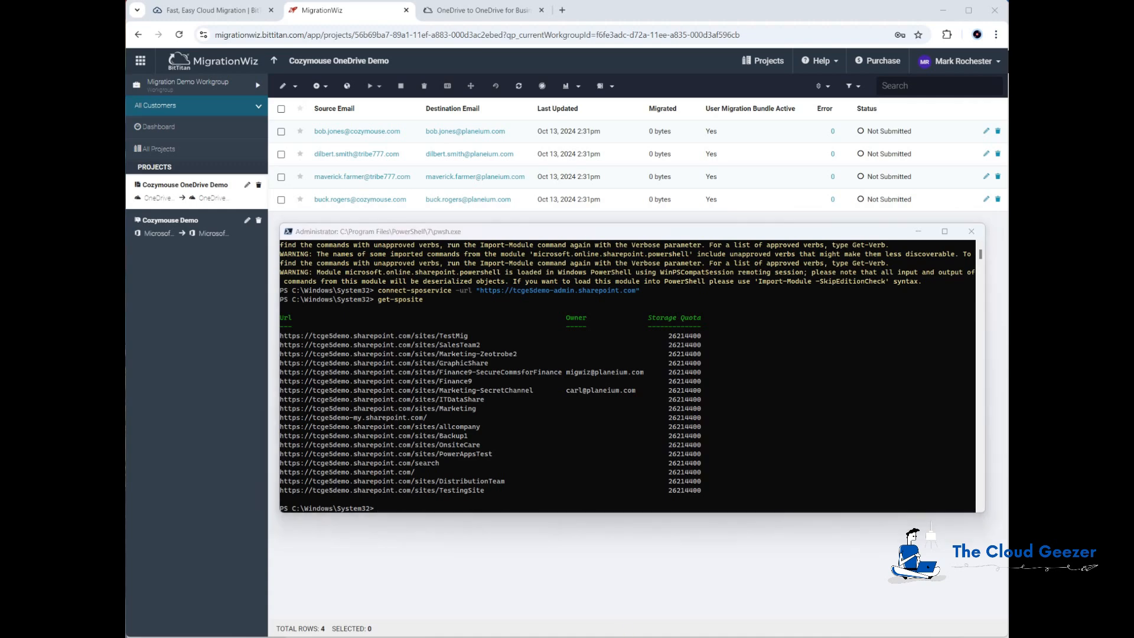
key(alt+Tab)
click(626, 288)
Insert a wide column H with ="request-spopersonalsite -useremails " & D2 in H2
key(alt+i)
key(c)
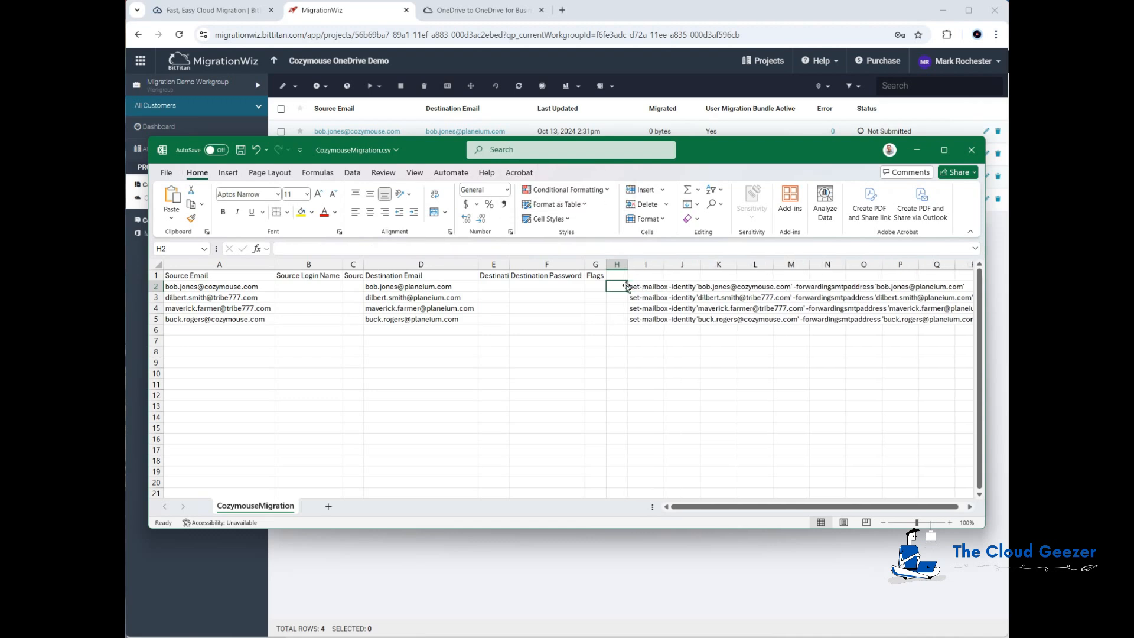
drag(628, 264, 958, 266)
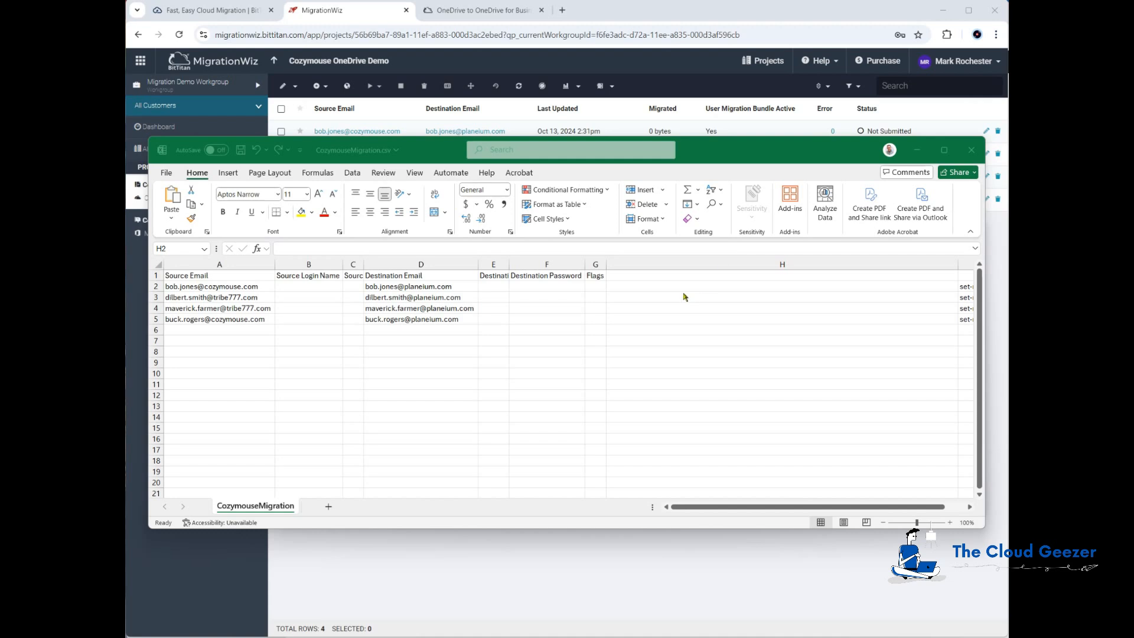
click(628, 289)
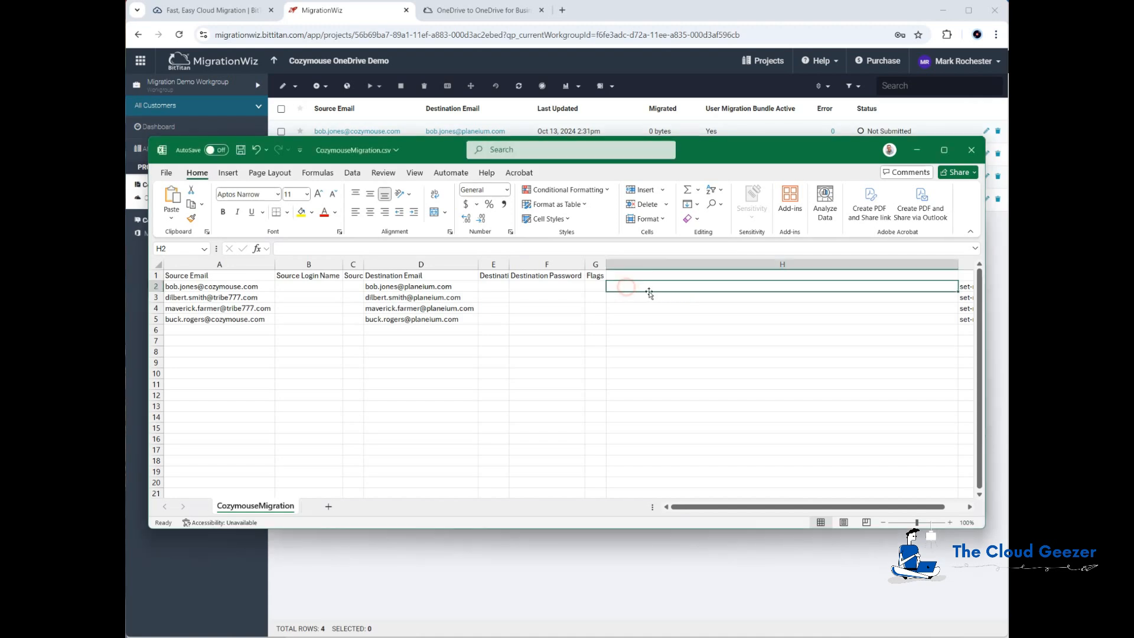
text(='request)
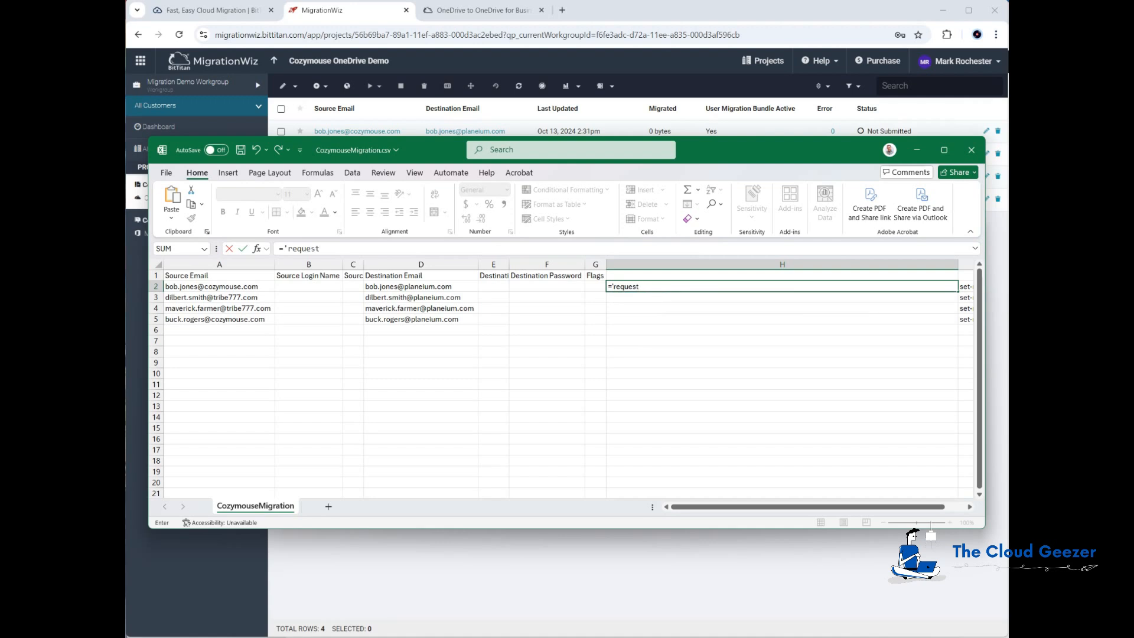
click(759, 287)
text(-s)
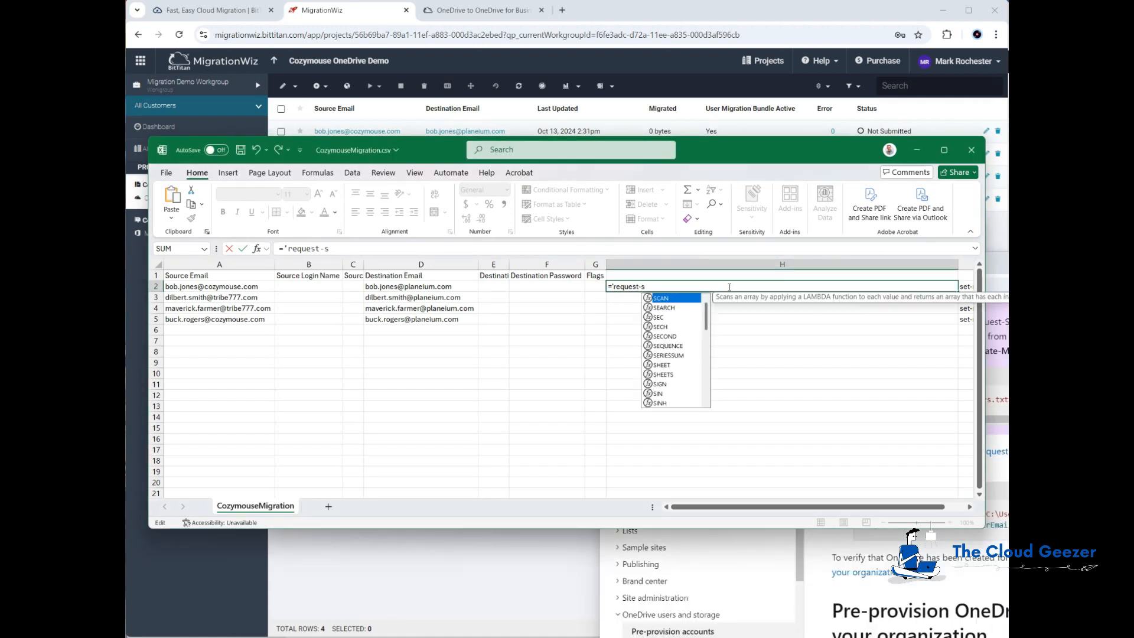
text(poperson)
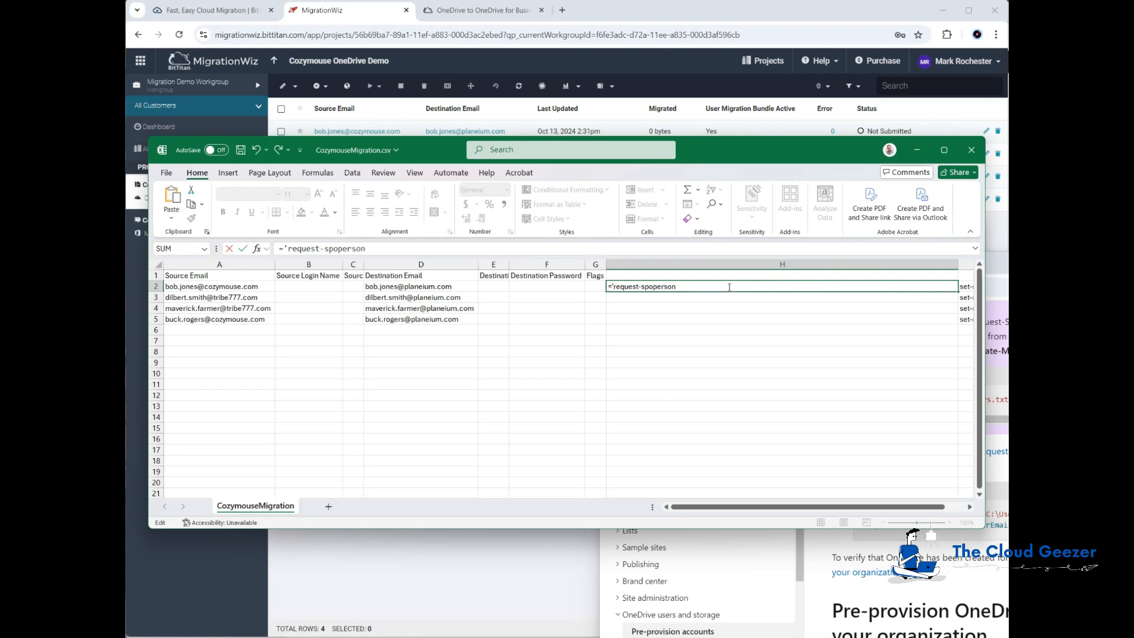
text(alsite -useremails " &)
click(458, 288)
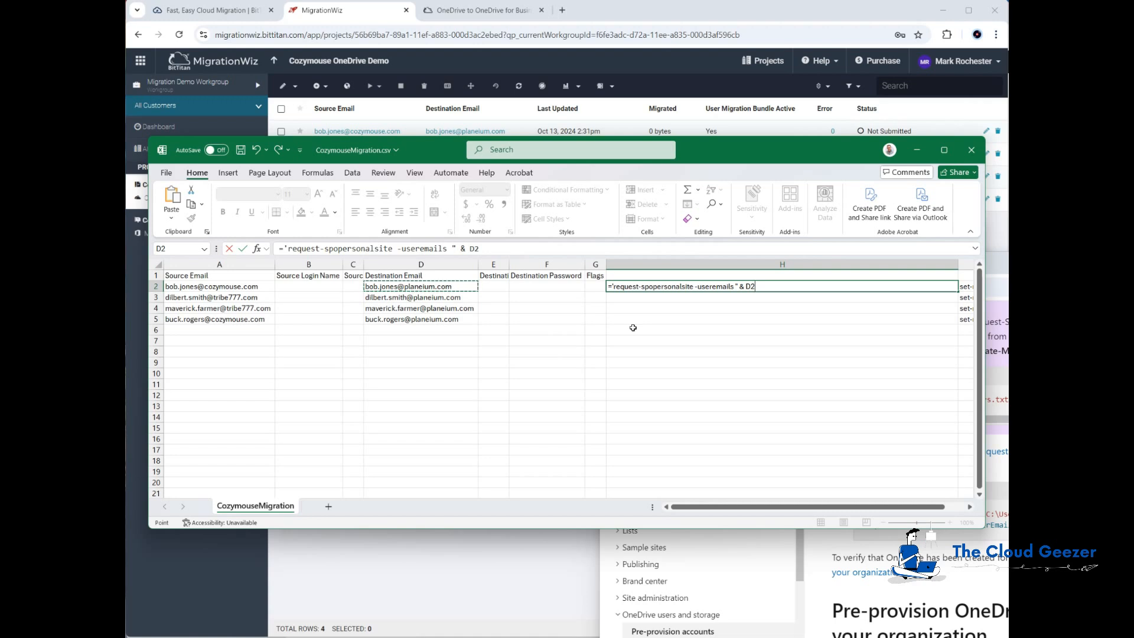
key(Return)
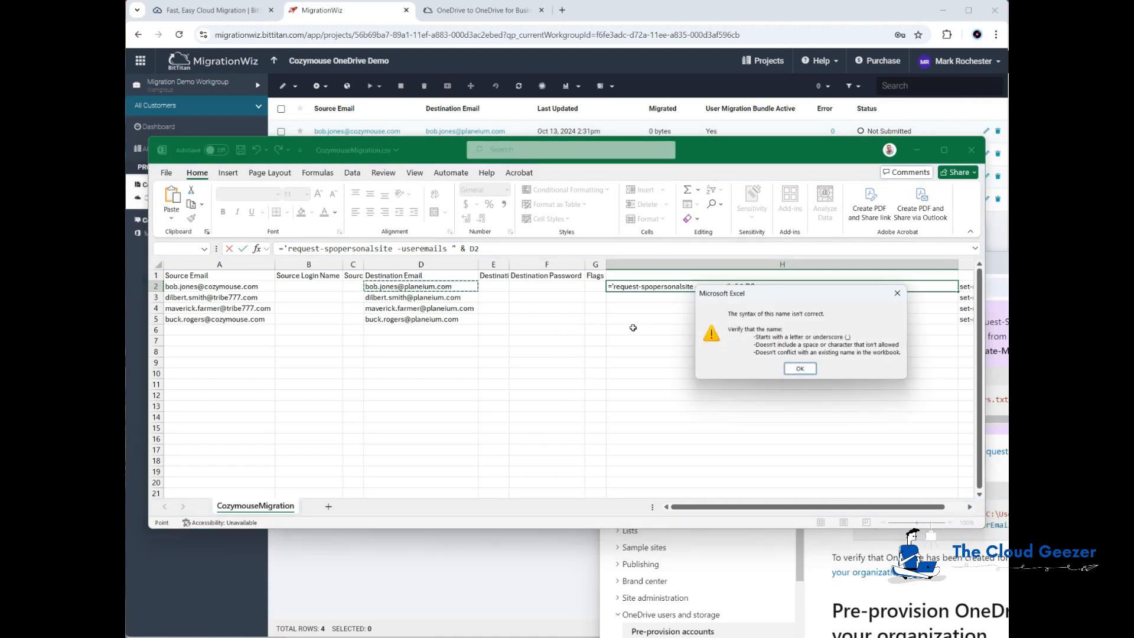
key(Return)
click(619, 291)
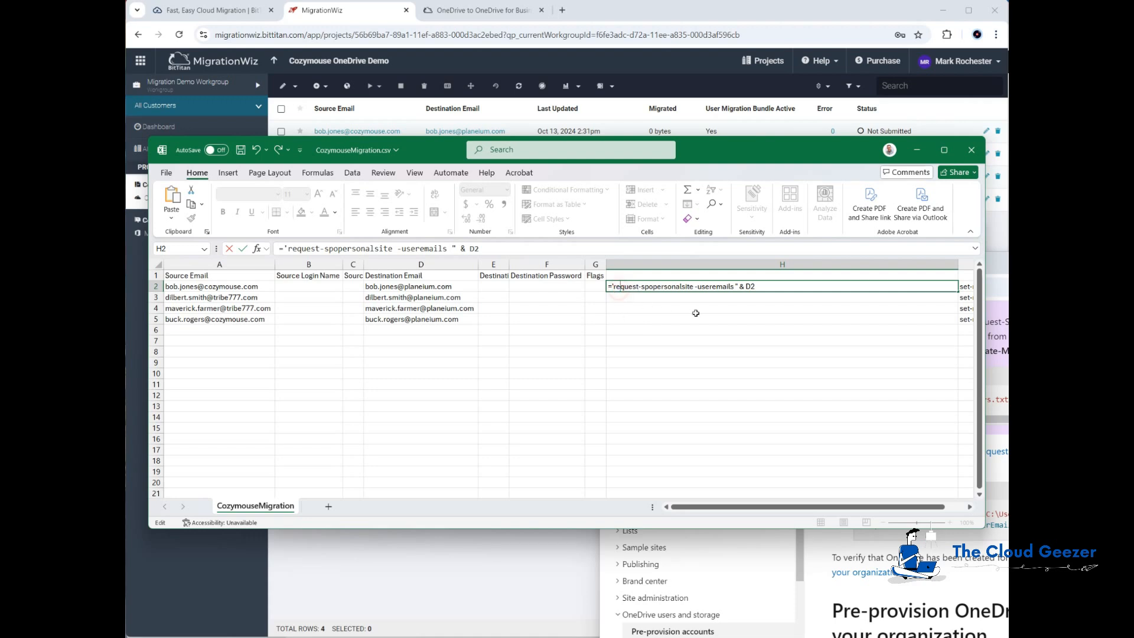
key(BackSpace)
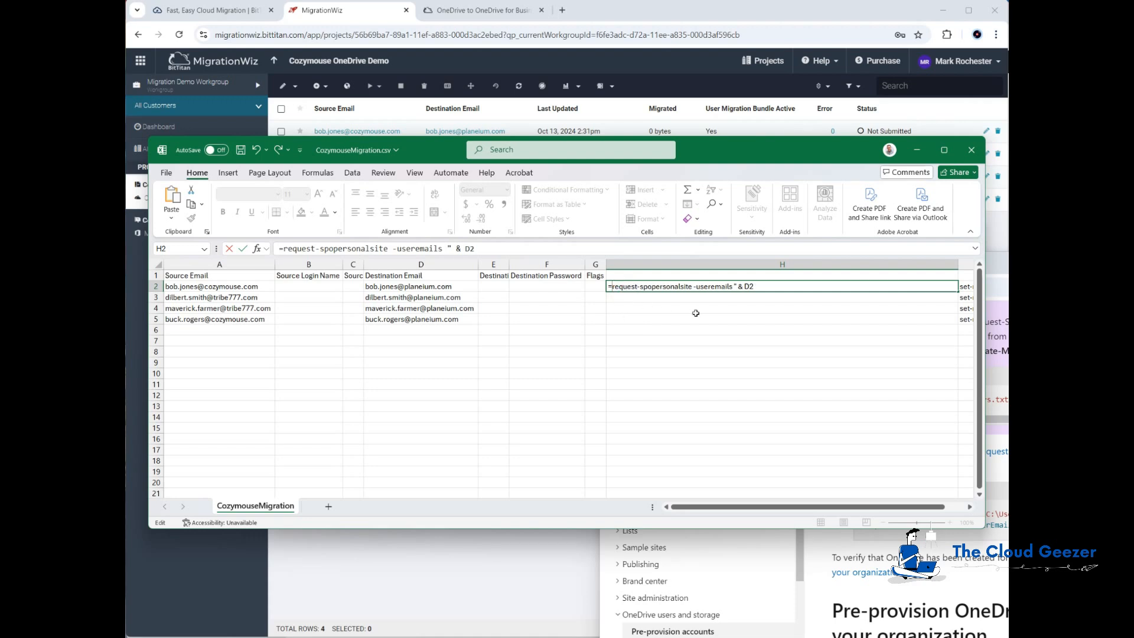
text(")
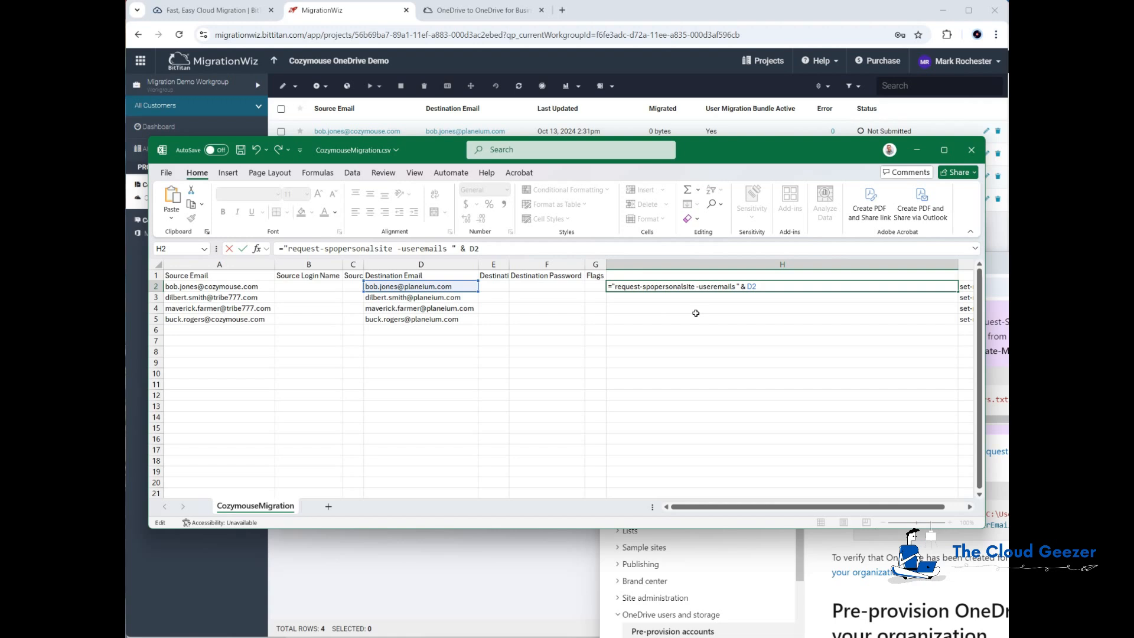
key(Return)
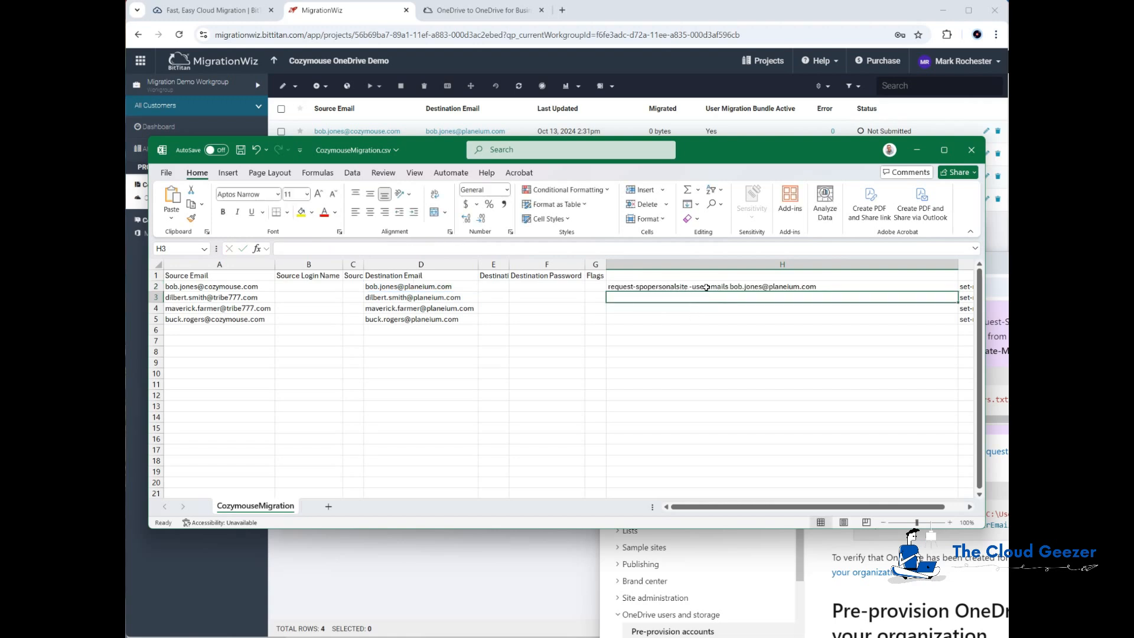
Fill the H2 formula down to H5 and copy the four commands in H2:H5
click(709, 288)
key(ctrl+c)
key(Down)
key(ctrl+v)
key(Down)
key(ctrl+v)
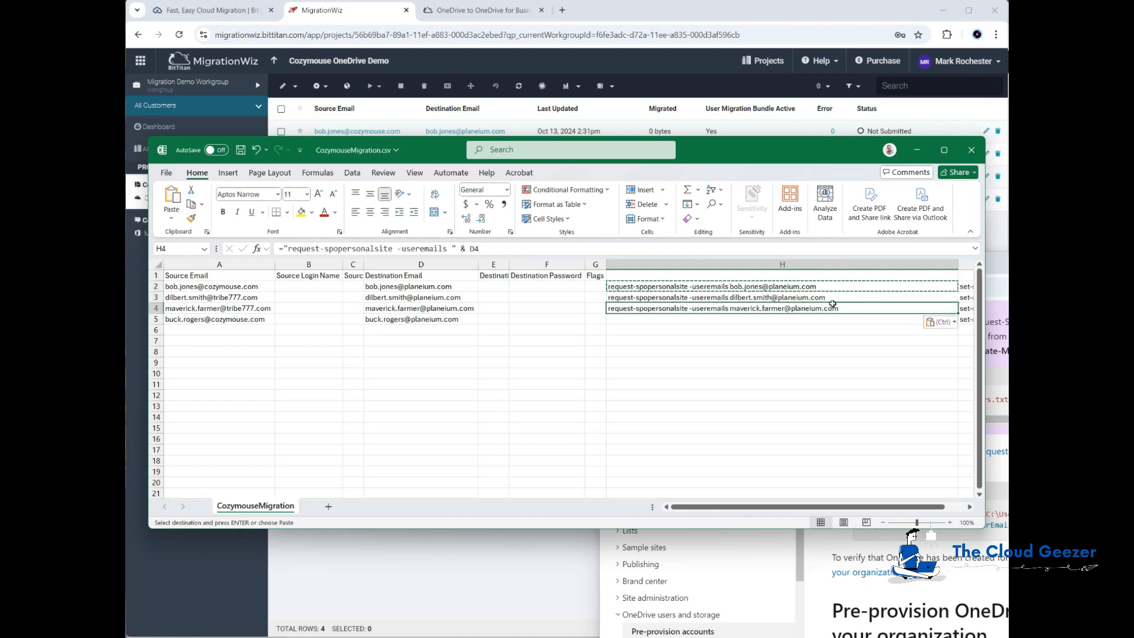
key(Down)
key(ctrl+v)
key(Escape)
key(Down)
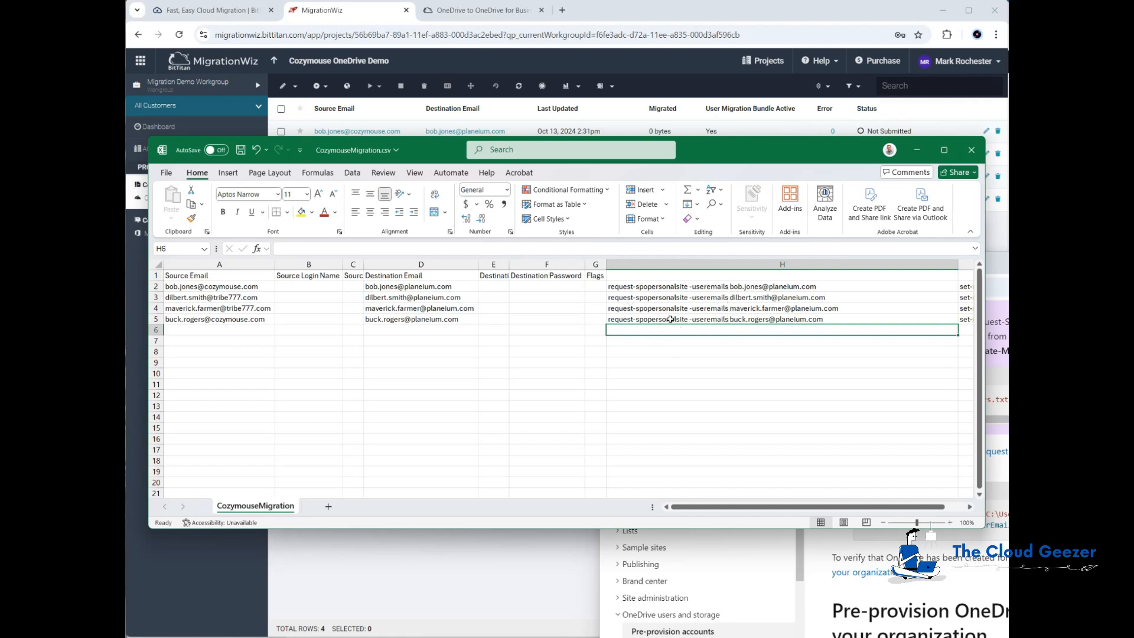
drag(647, 288, 649, 325)
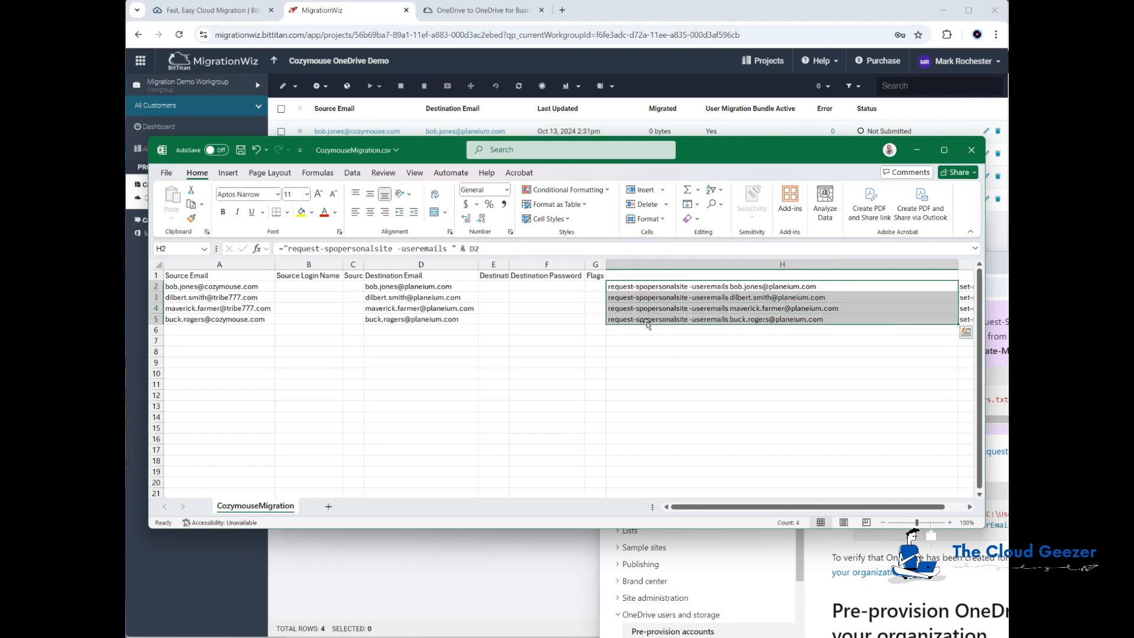
key(ctrl+c)
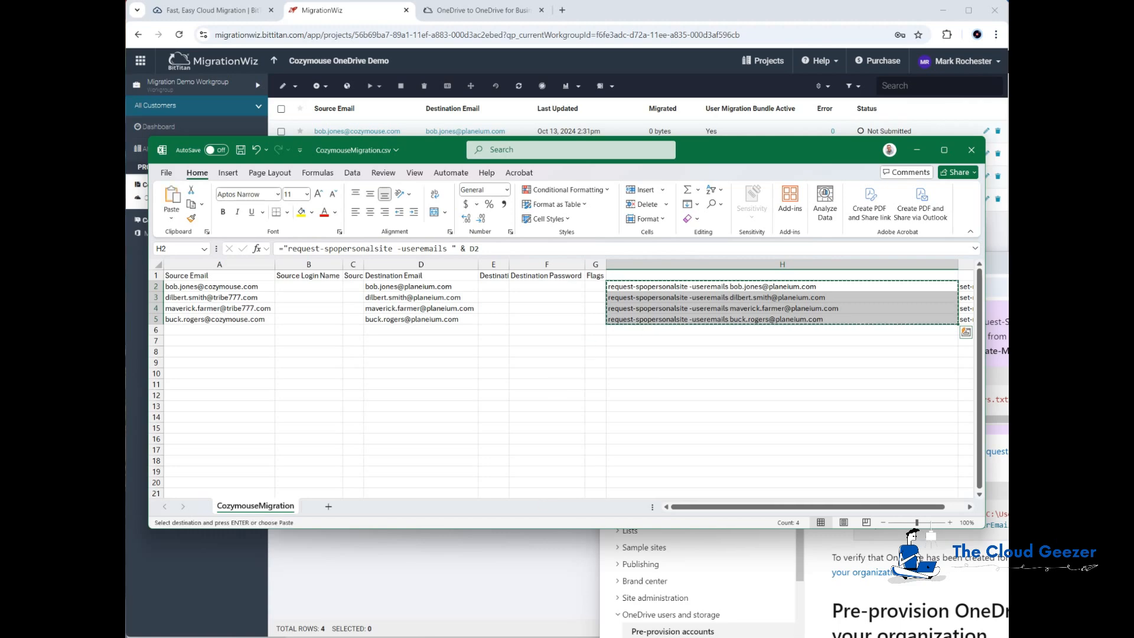
key(alt+Tab)
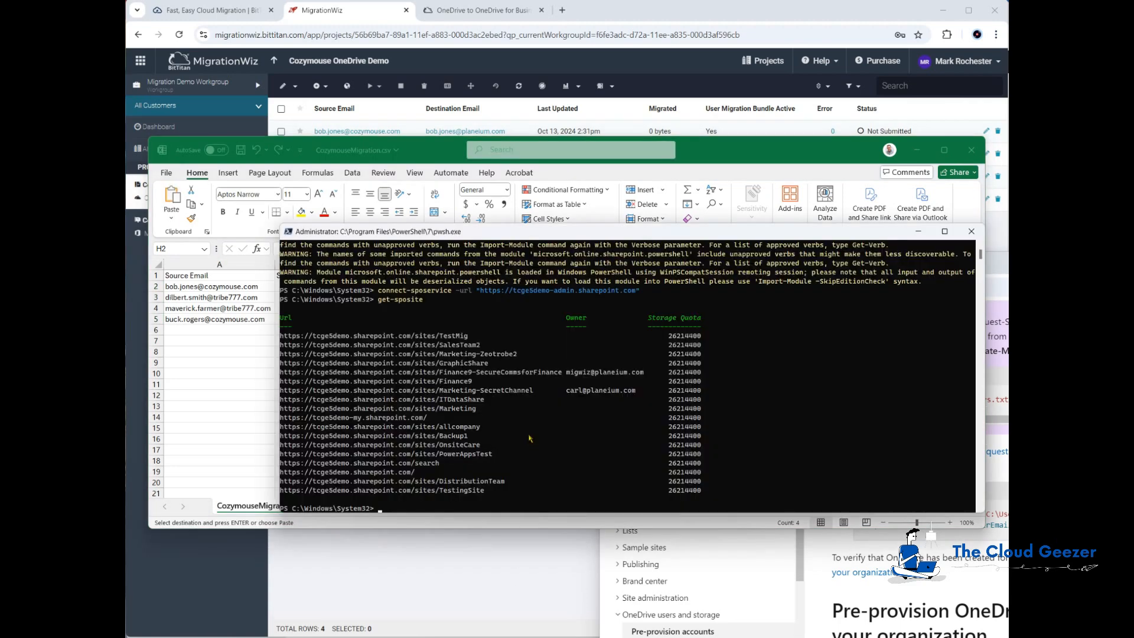
Paste and run the four request-spopersonalsite commands at the PowerShell prompt
key(ctrl+v)
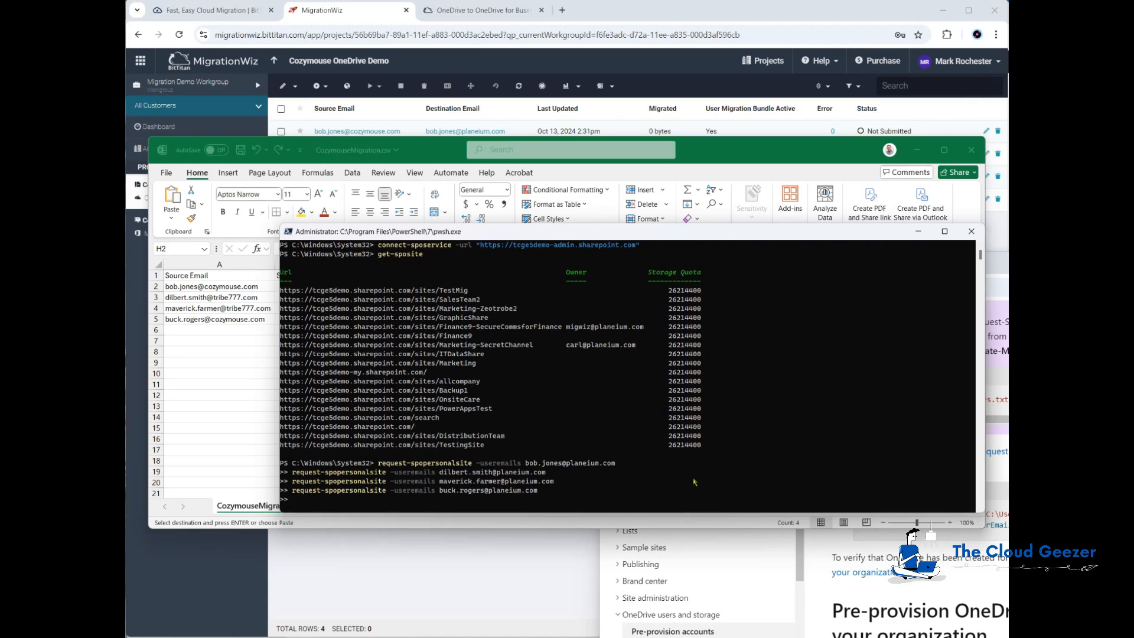
key(Return)
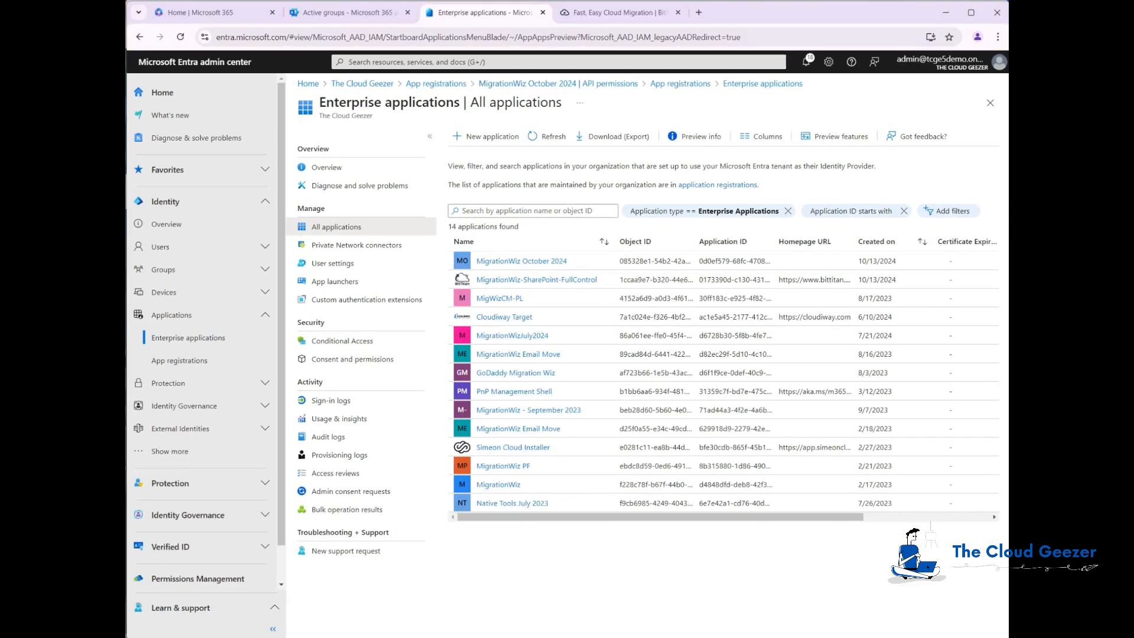
Open a migrating user's OneDrive details in Active users and refresh until 1024 GB storage shows
click(356, 14)
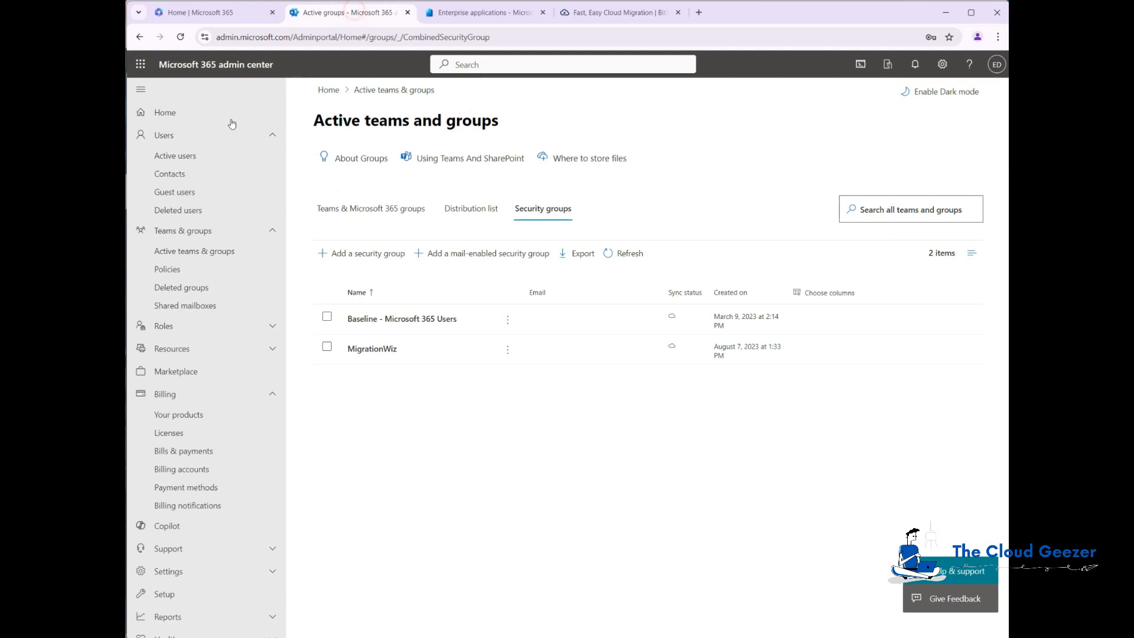
click(176, 155)
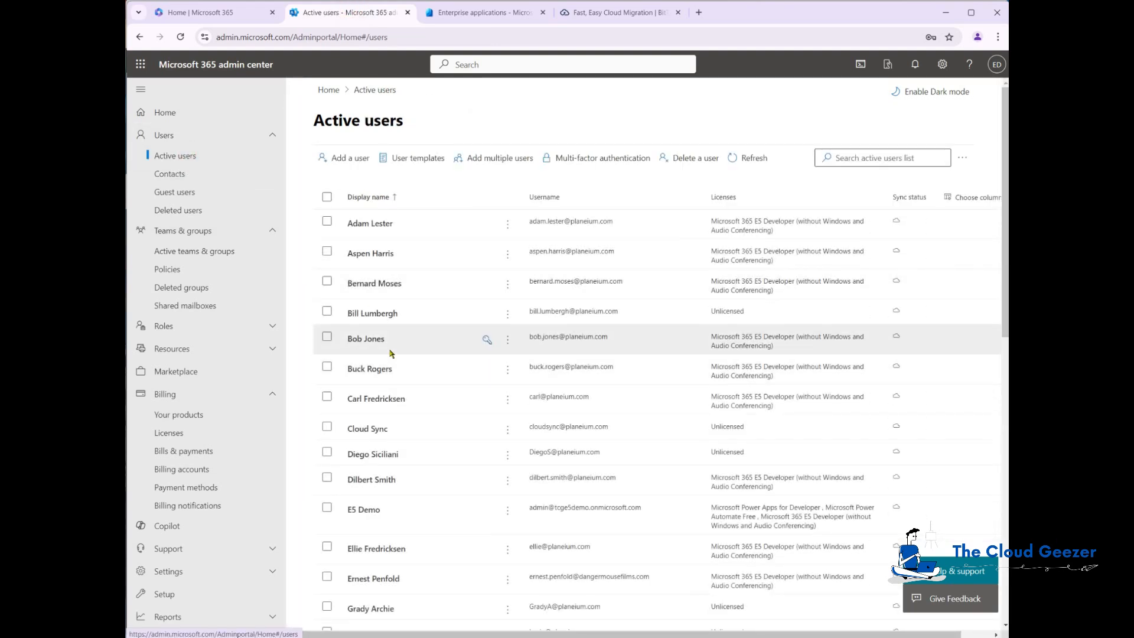
click(381, 482)
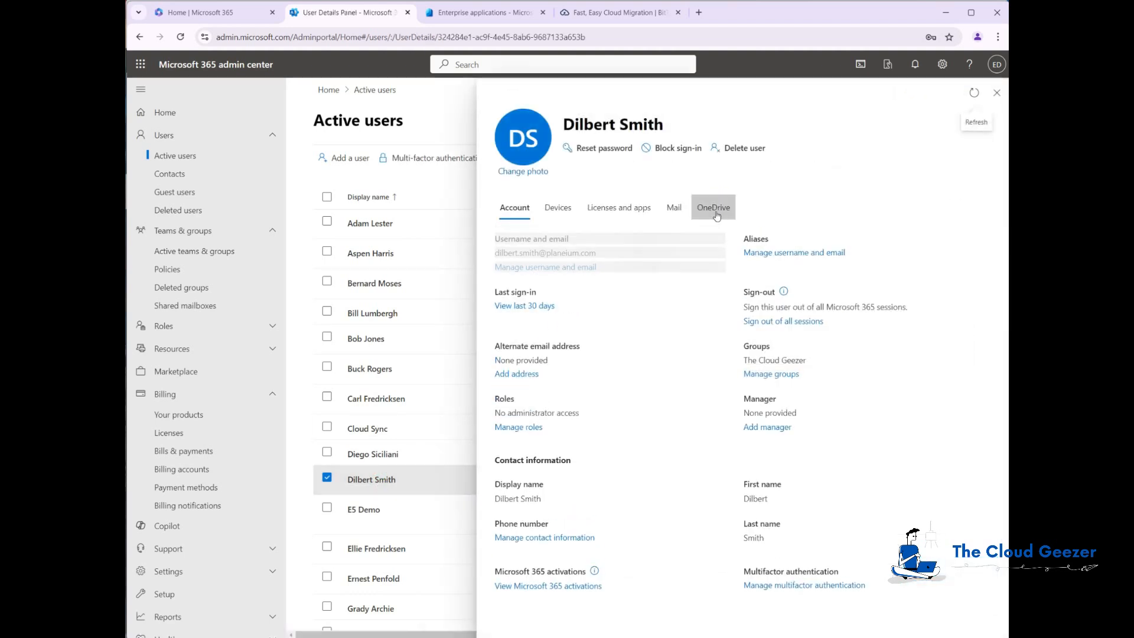
click(715, 209)
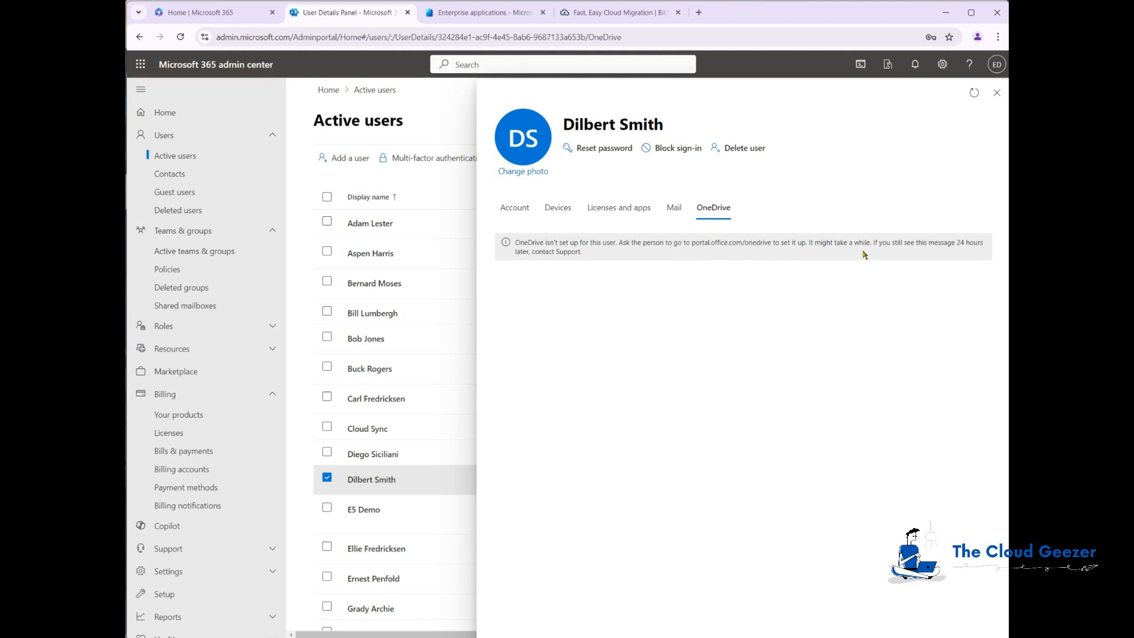
click(975, 94)
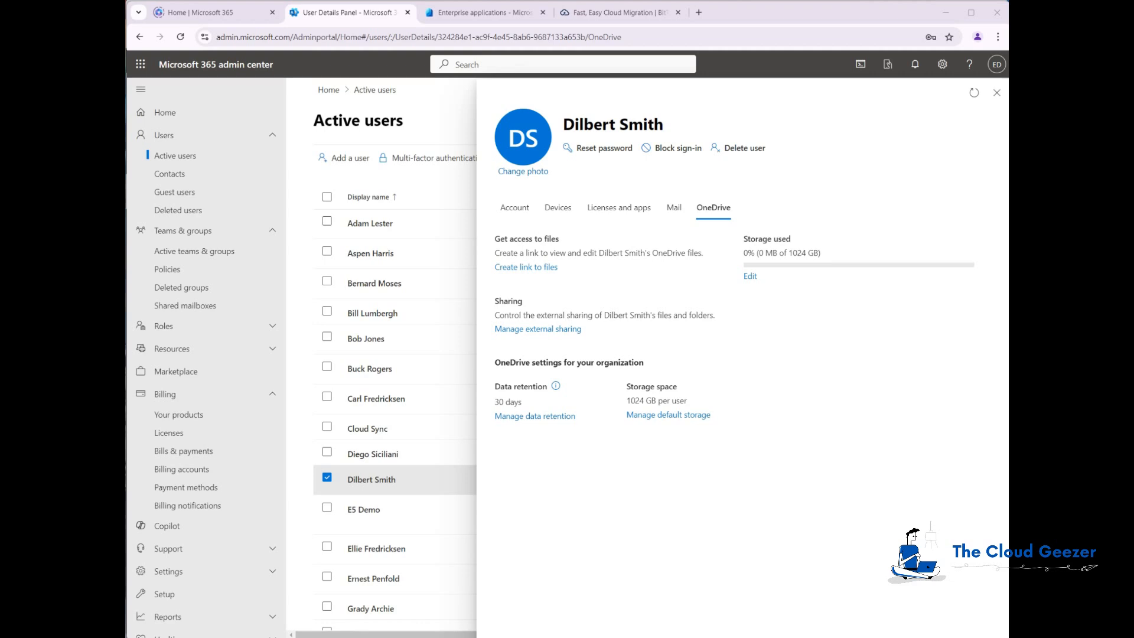
key(alt+Tab)
click(671, 341)
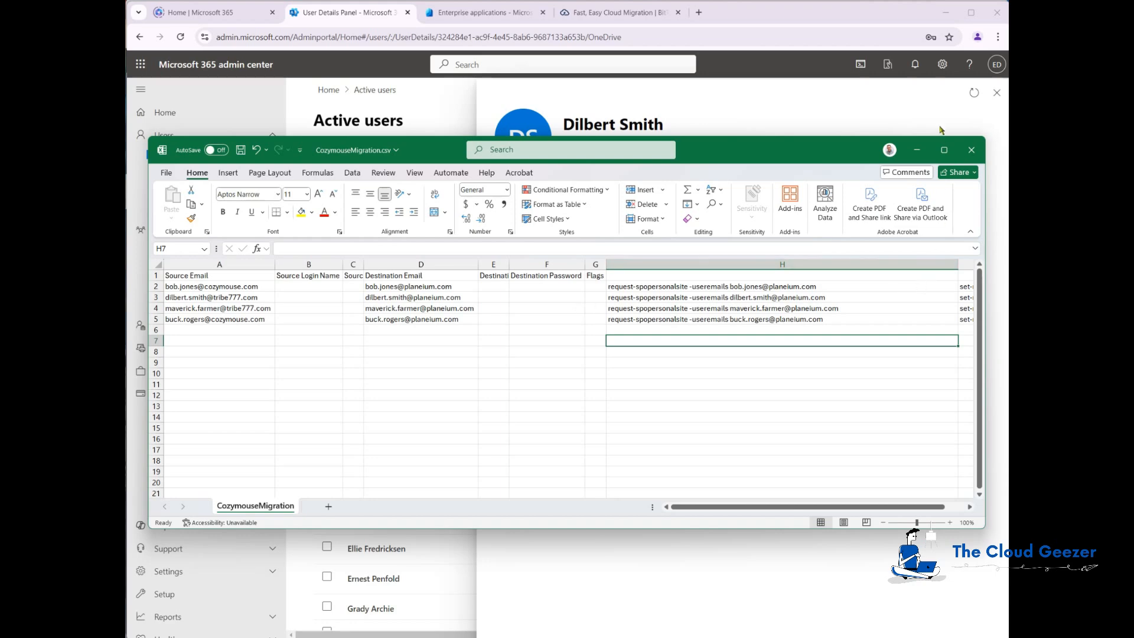
Open the Cozymouse source user's OneDrive Documents folder and review Test Folder 1 and the PDF files
click(917, 149)
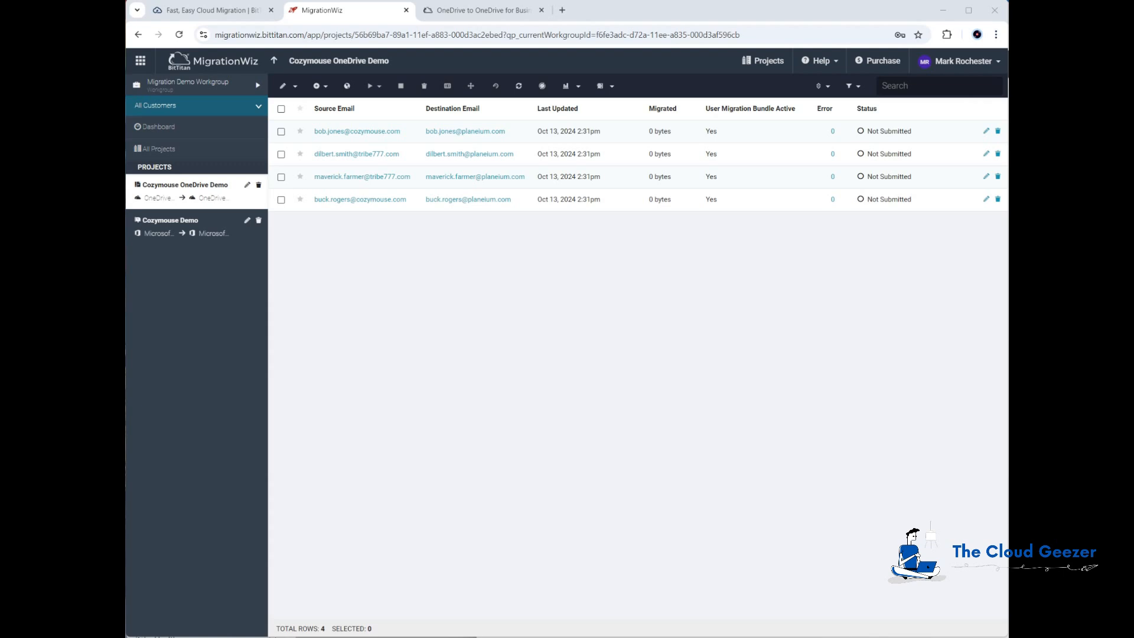
key(alt+Tab)
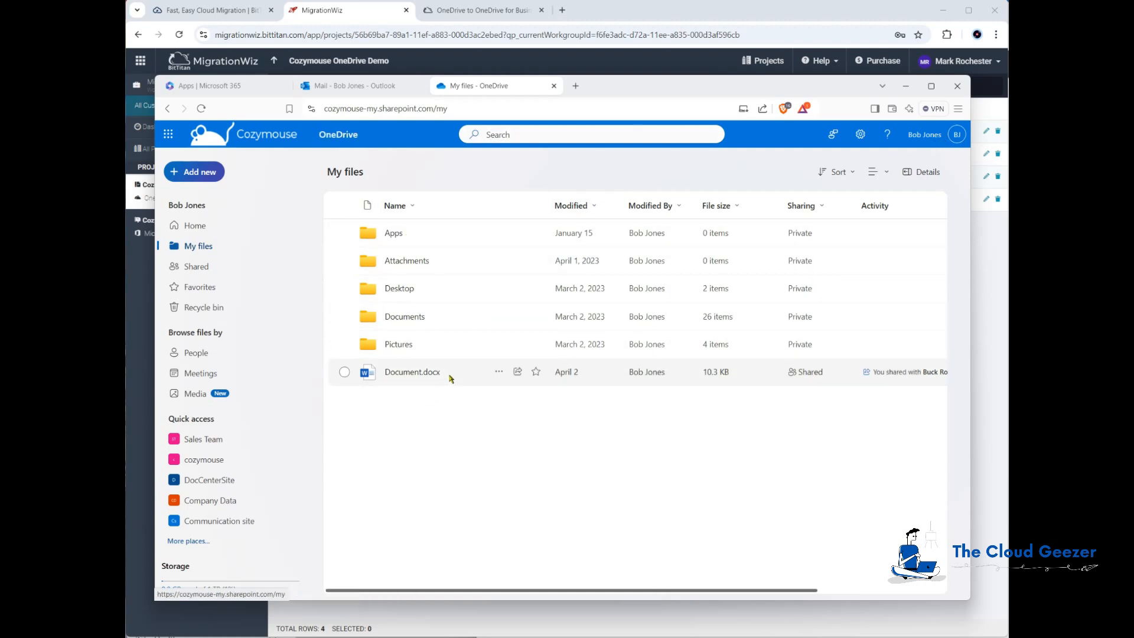
click(403, 318)
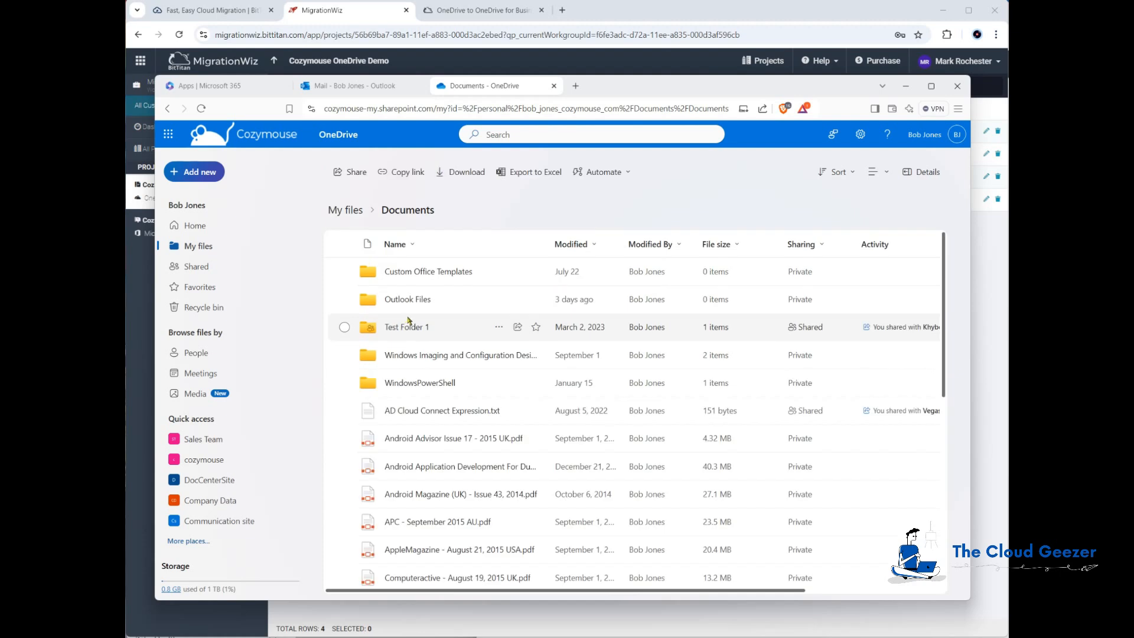
scroll(419, 302, down, 5)
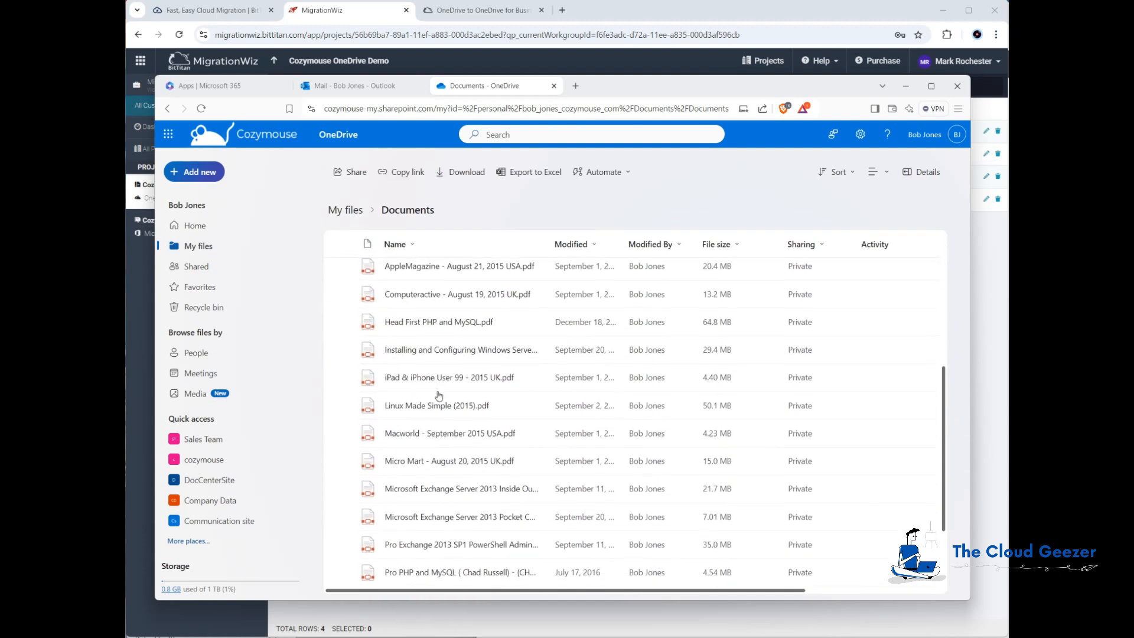
scroll(439, 396, down, 1)
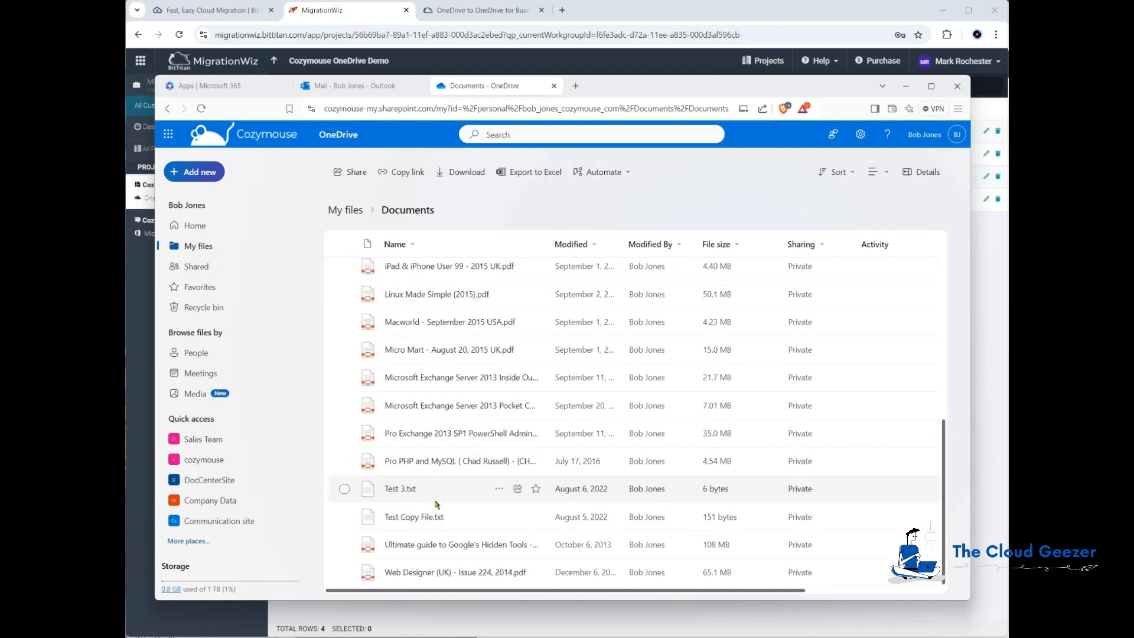
scroll(437, 504, up, 6)
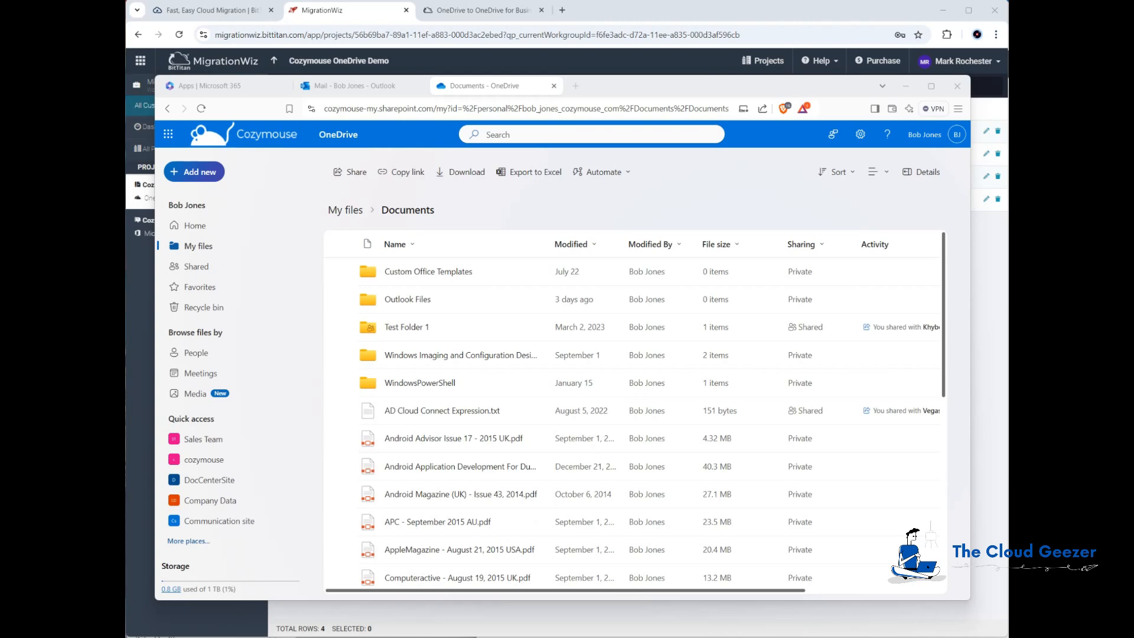
key(alt+Tab)
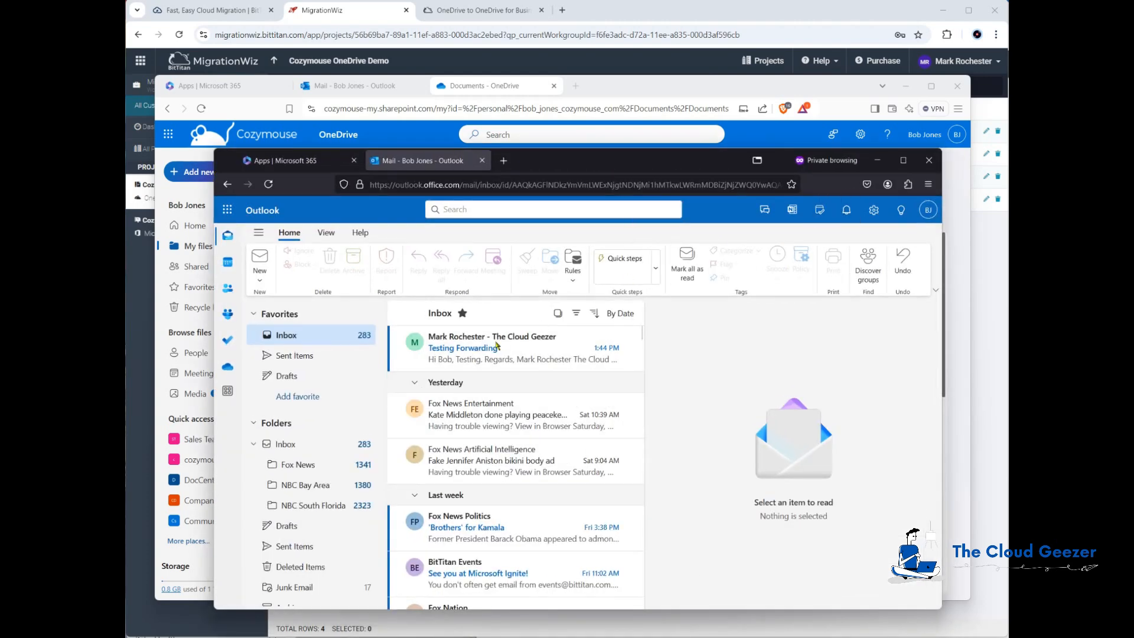
Confirm the destination OneDrive's My files holds only an Apps folder, then minimize both browser windows
click(228, 211)
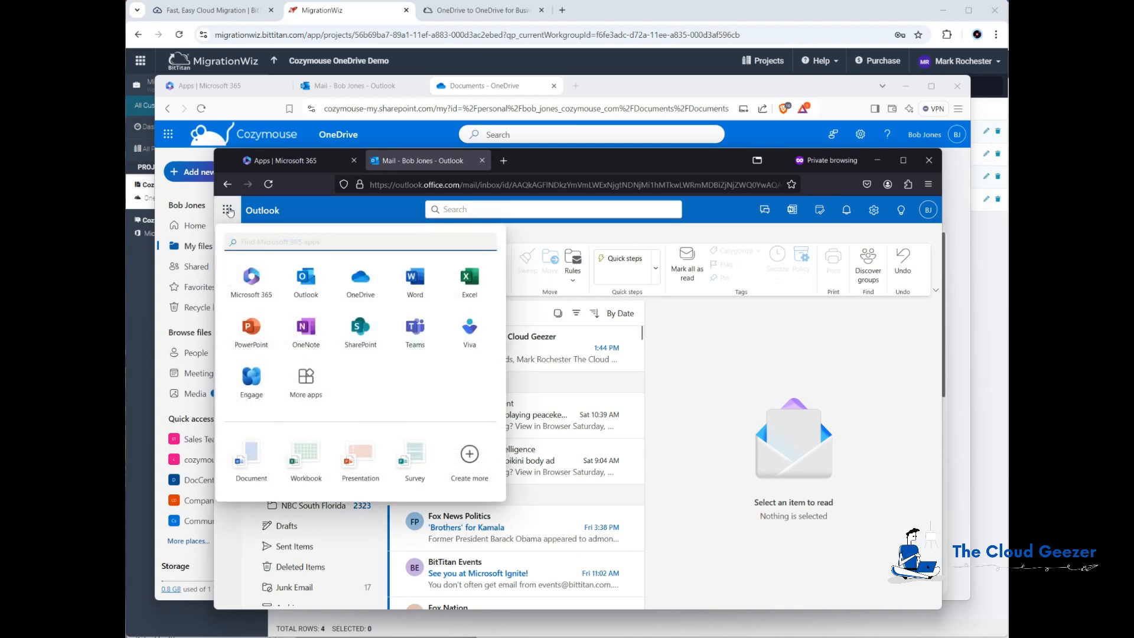
click(379, 297)
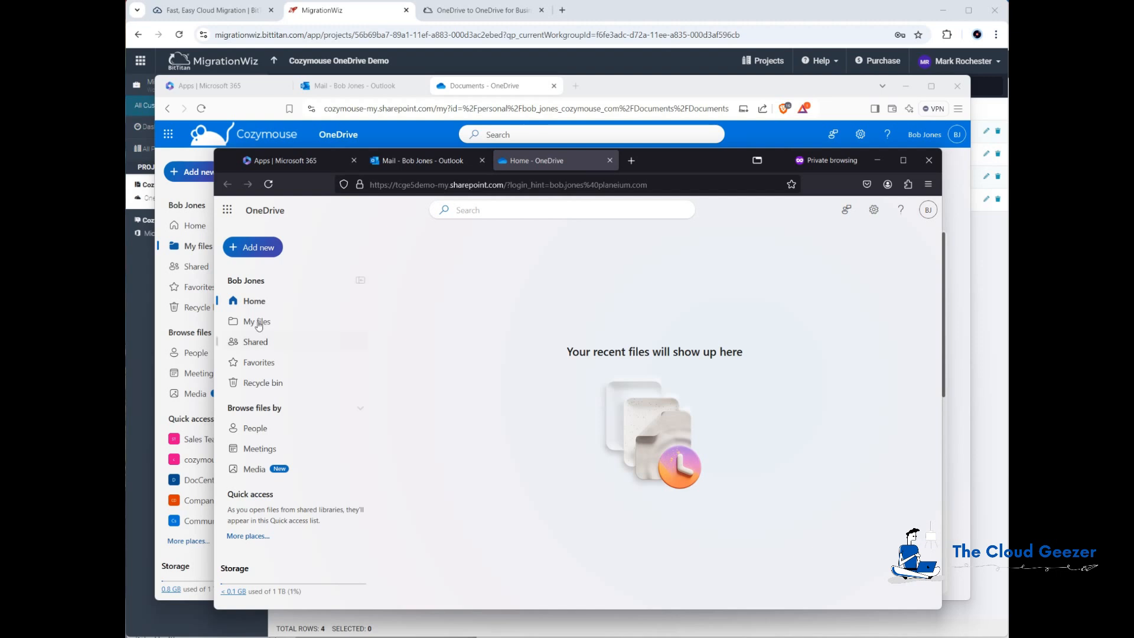
click(258, 323)
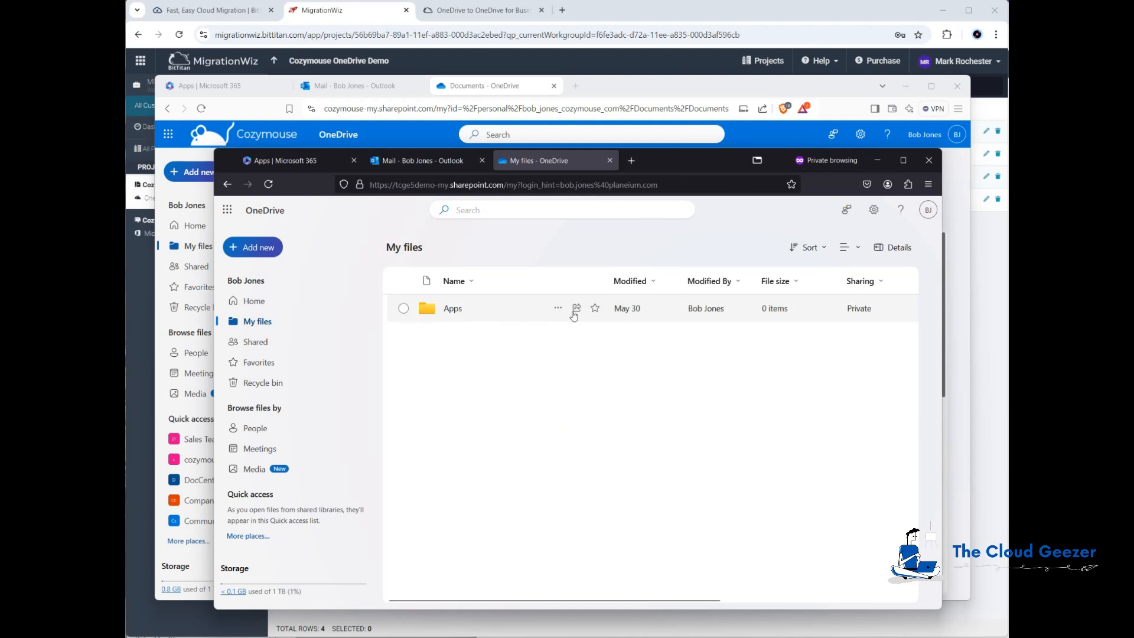
click(879, 161)
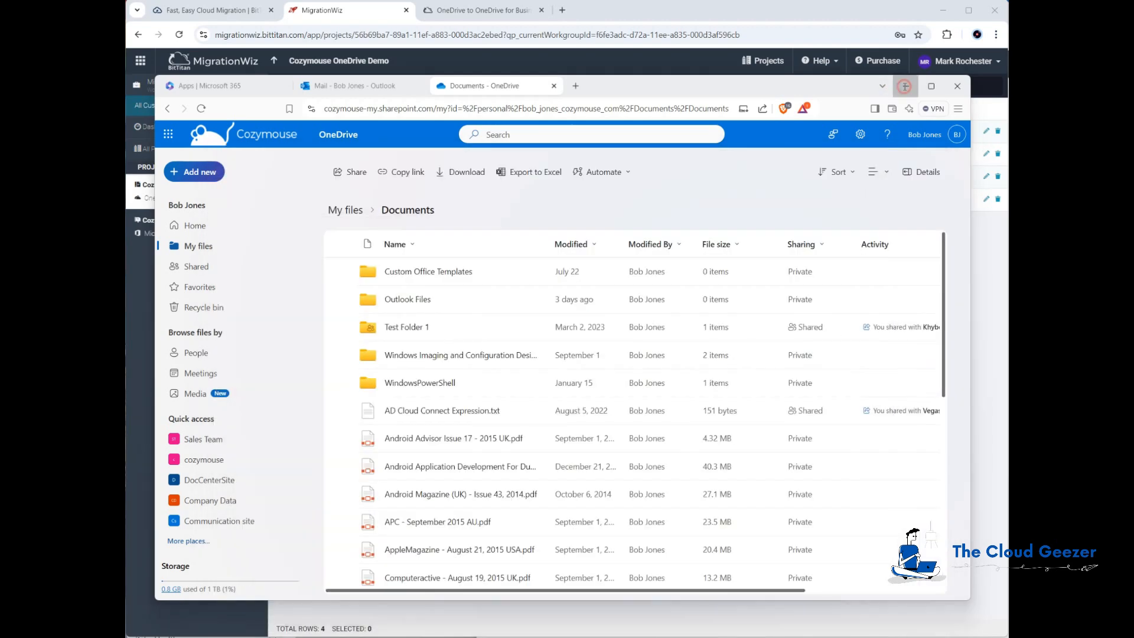
click(906, 85)
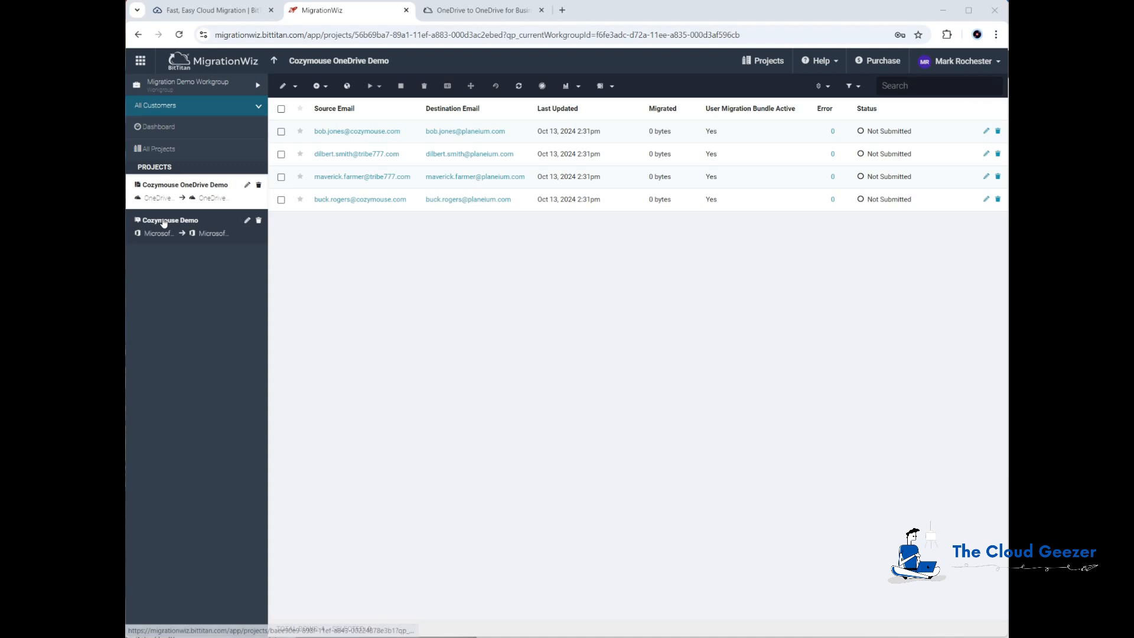
In Cozymouse OneDrive Demo, license the last user with a User Migration Bundle
click(183, 221)
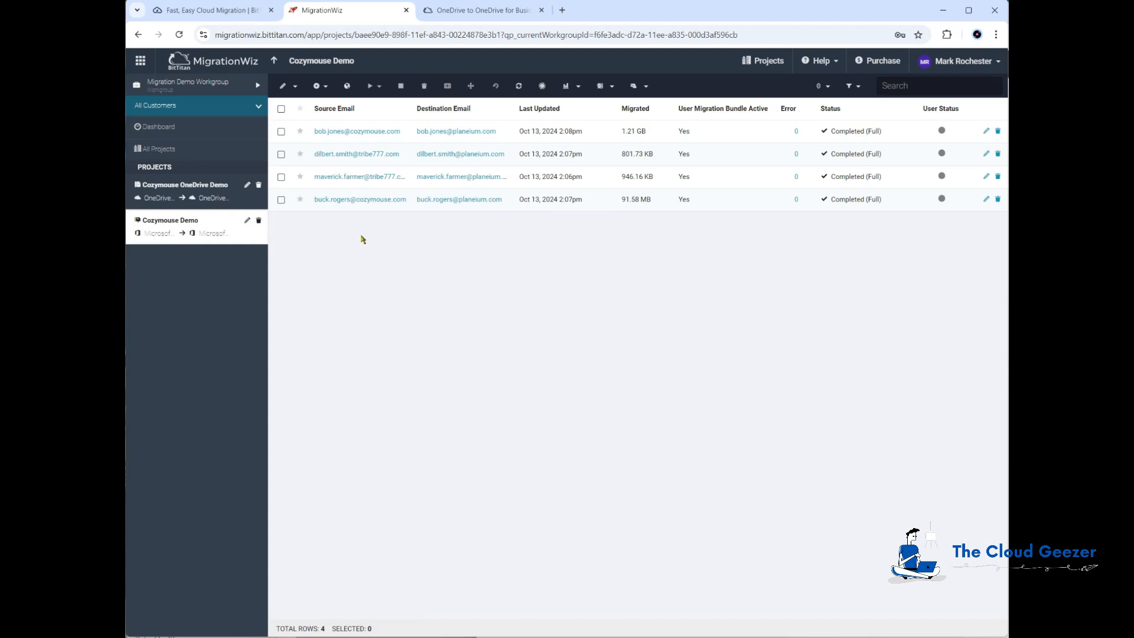
click(170, 190)
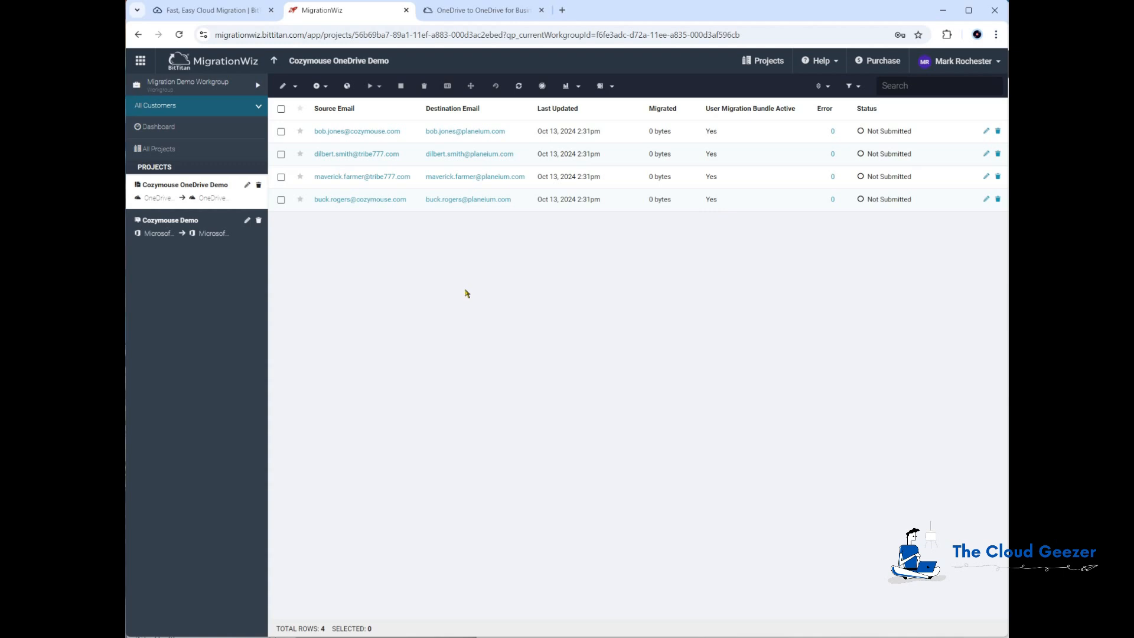
click(282, 201)
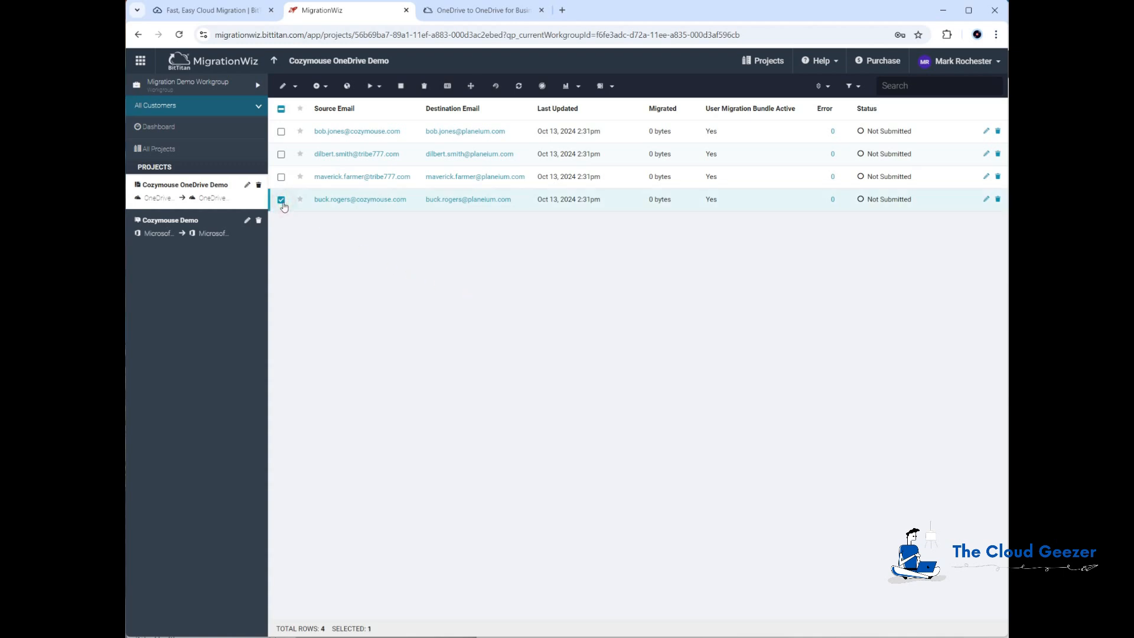
click(610, 90)
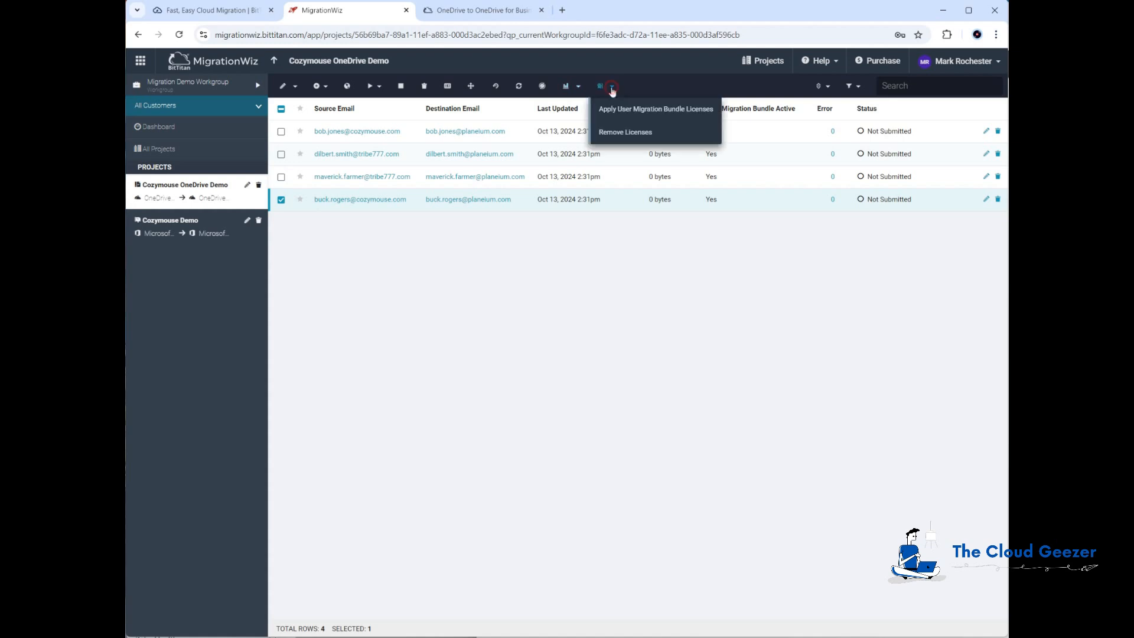
click(652, 113)
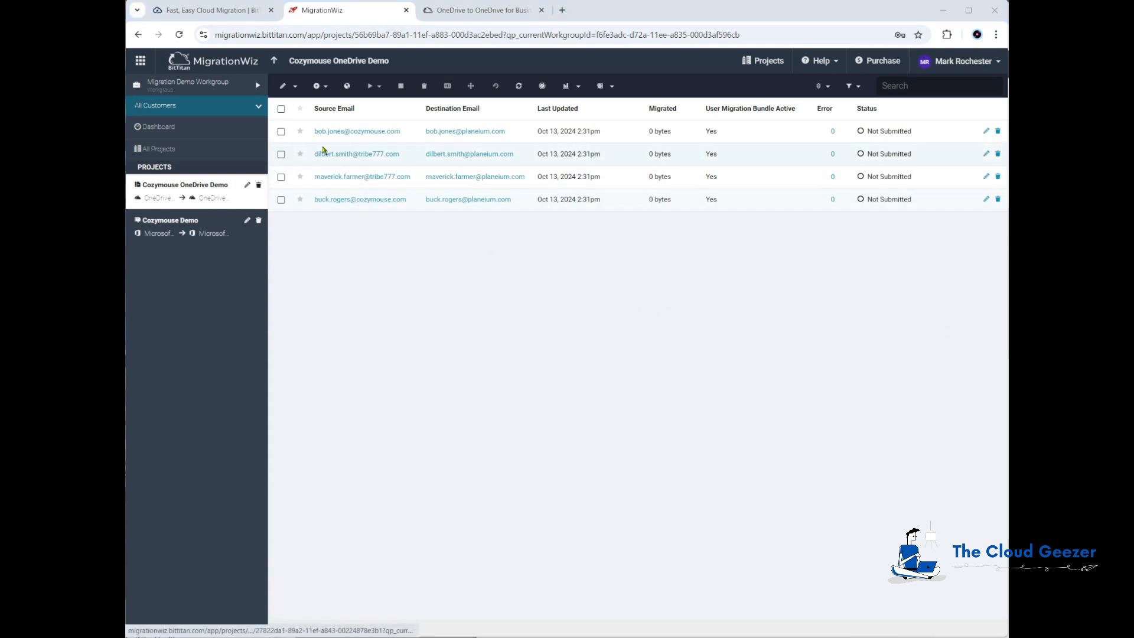
Verify the first user's credentials, turn on Page Auto Refresh, and select all four users
click(281, 133)
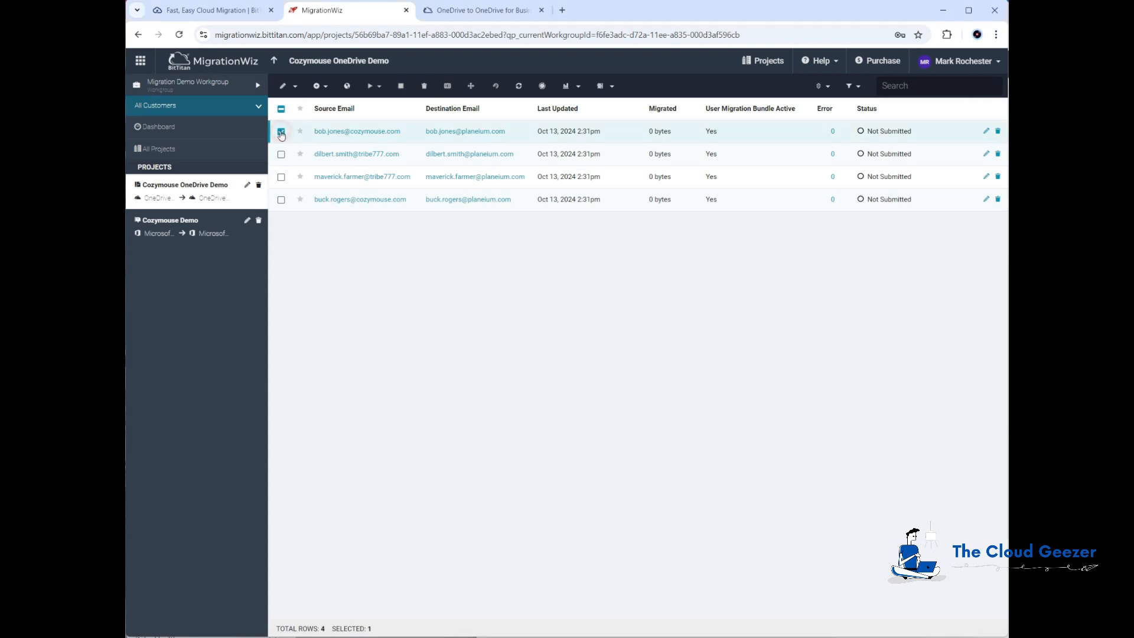
click(380, 90)
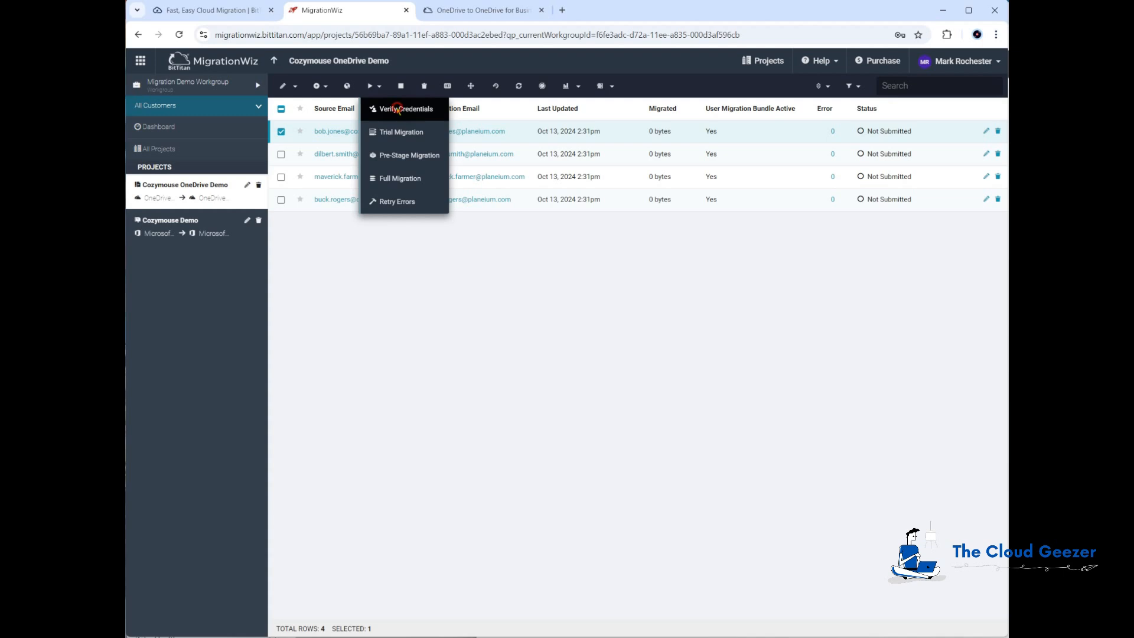
click(398, 111)
click(599, 122)
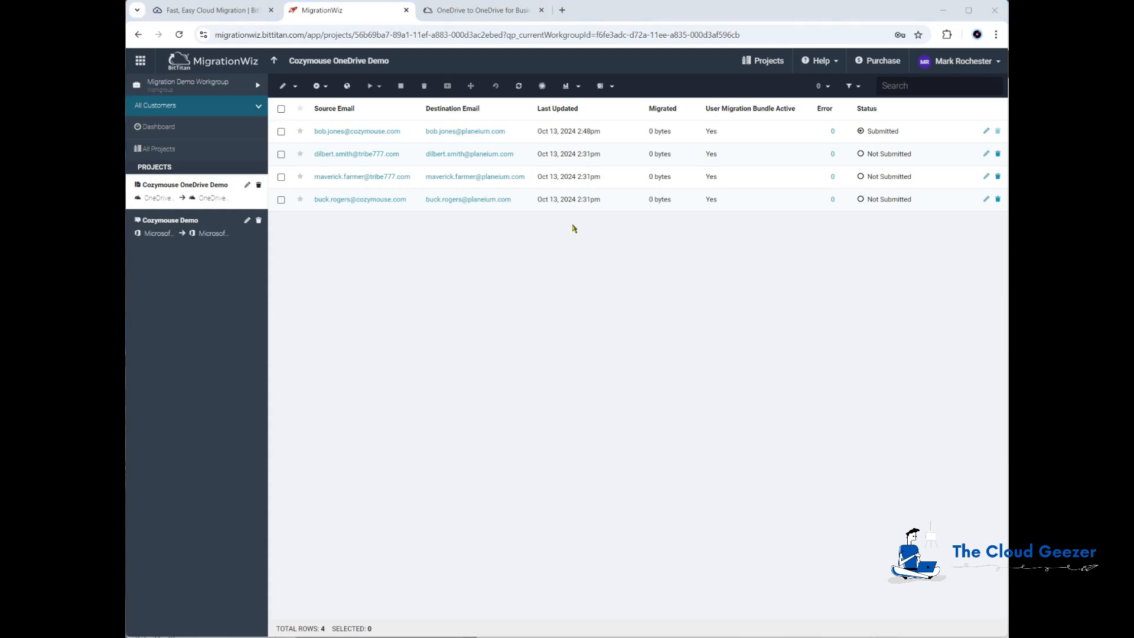
click(543, 87)
click(281, 109)
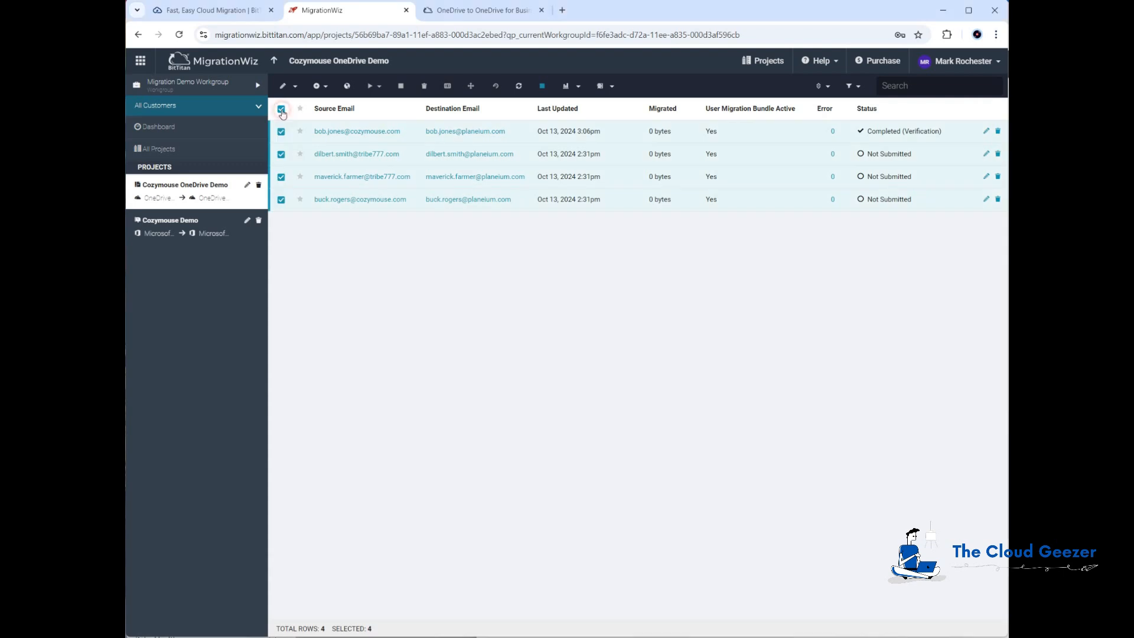
Open the Pre-Stage Migration setup, look at the item age cutoff choices, then cancel without starting
click(378, 87)
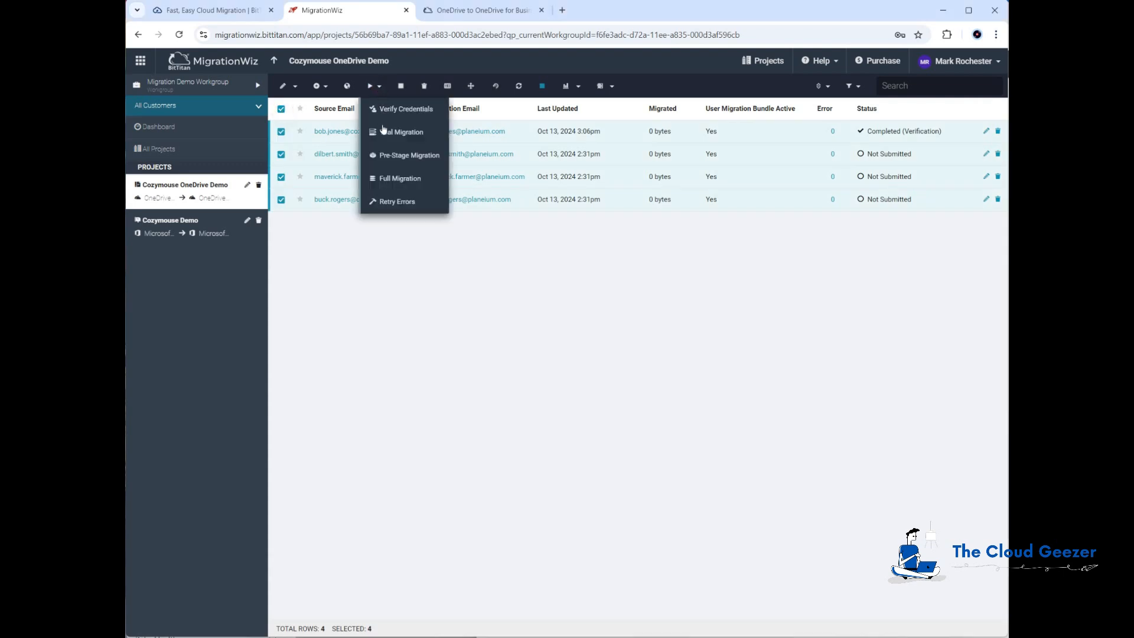
click(415, 157)
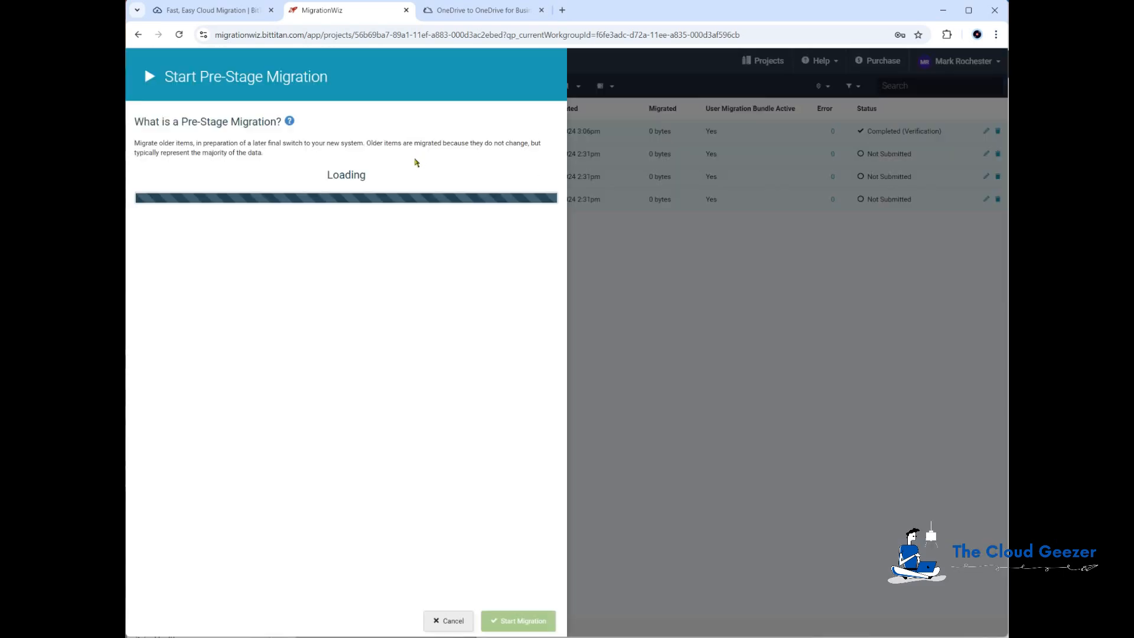
scroll(312, 361, down, 2)
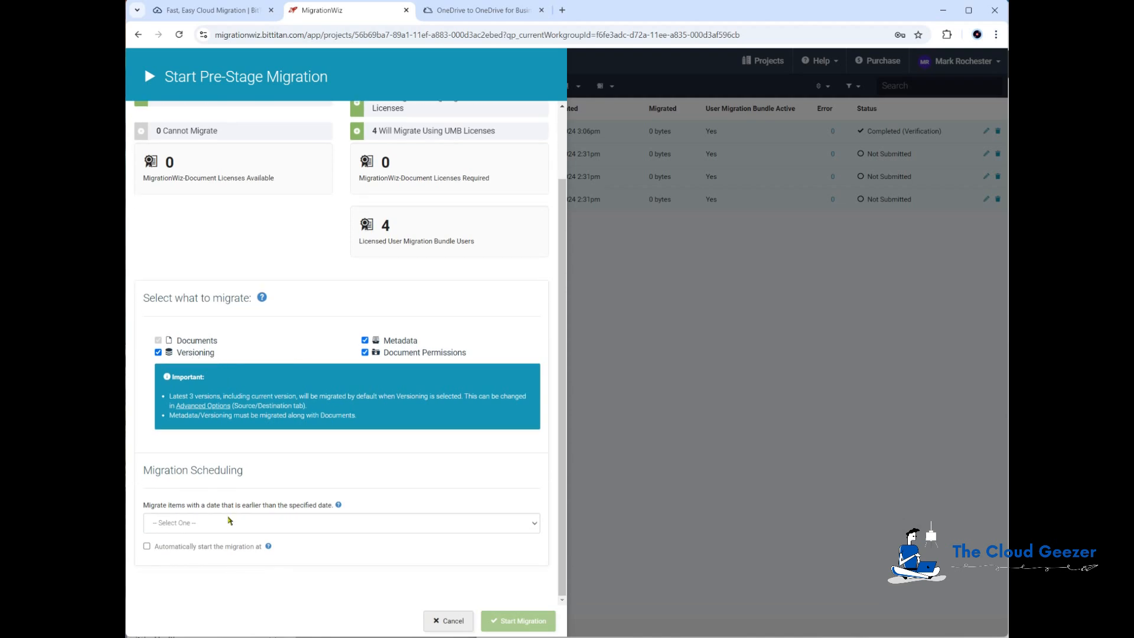
click(222, 529)
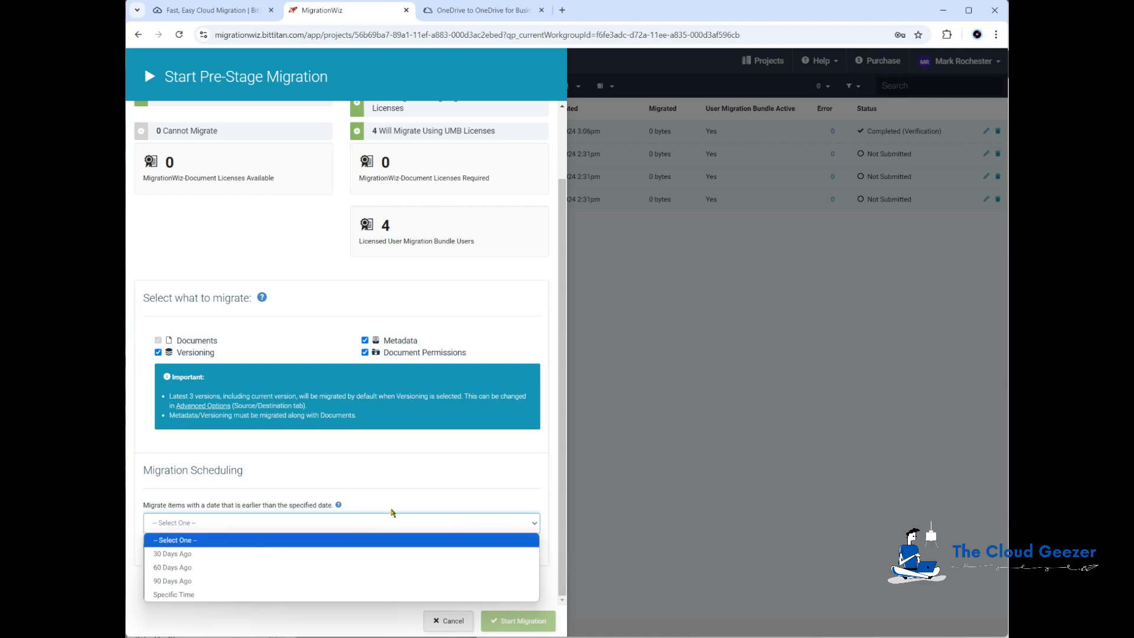
click(542, 448)
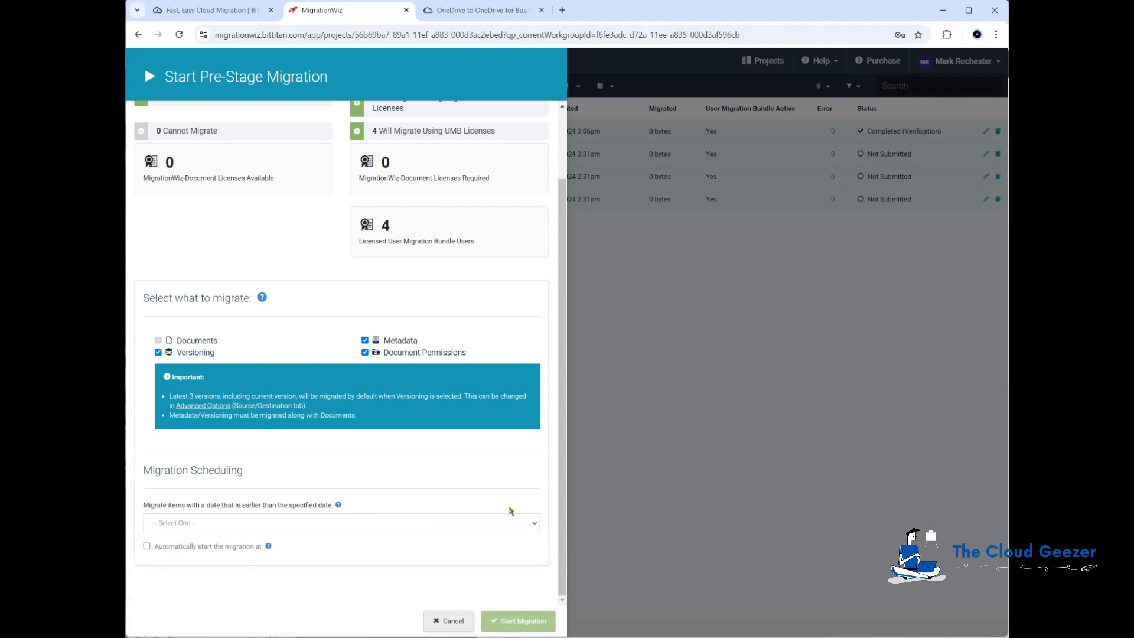
click(452, 622)
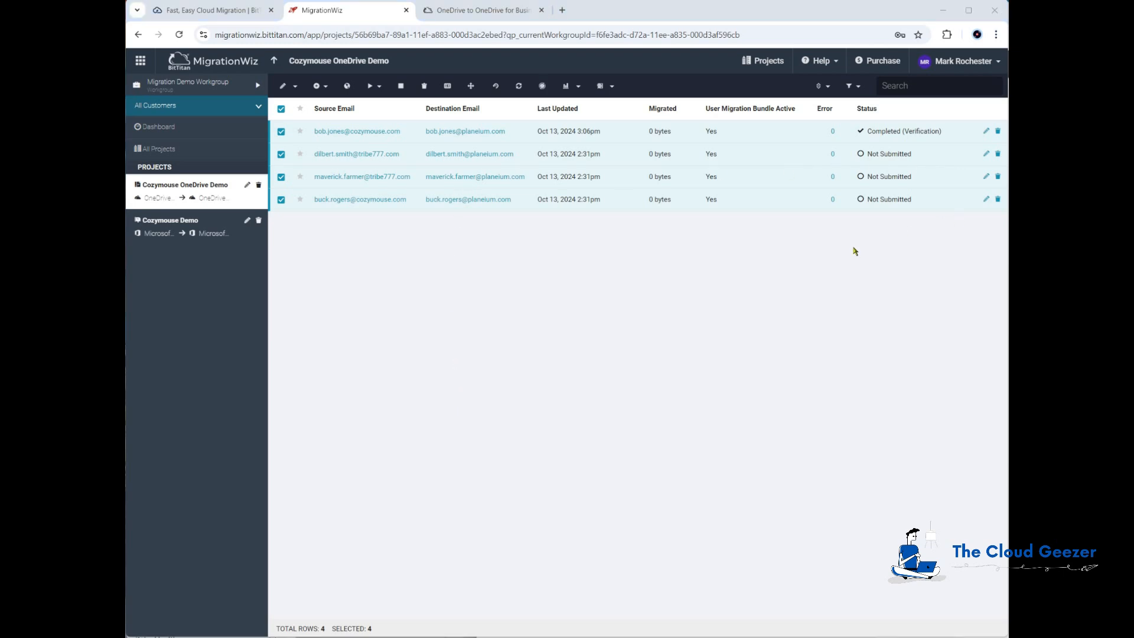
Start an immediate Full Migration for all four users, leaving the scheduled auto-start off
click(377, 86)
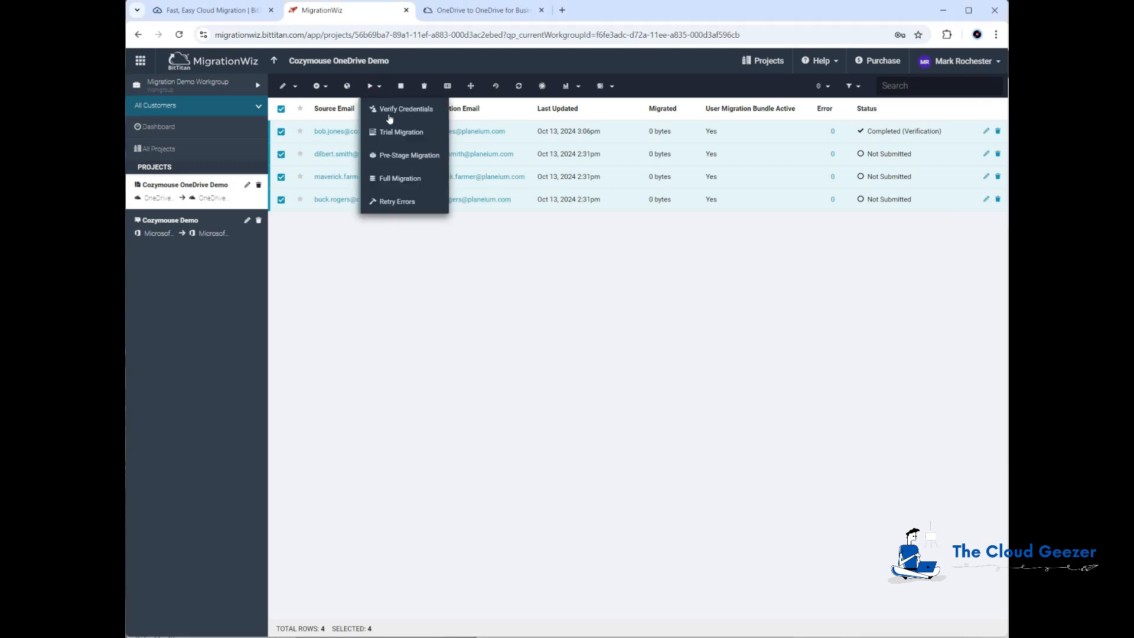
click(391, 178)
scroll(345, 270, down, 1)
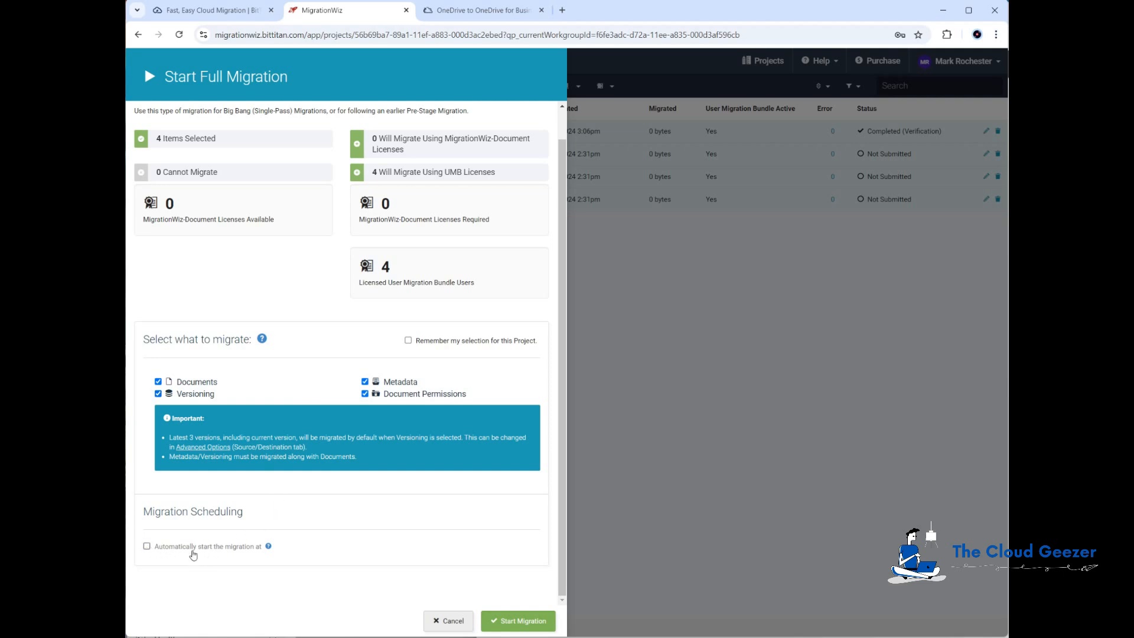
click(147, 546)
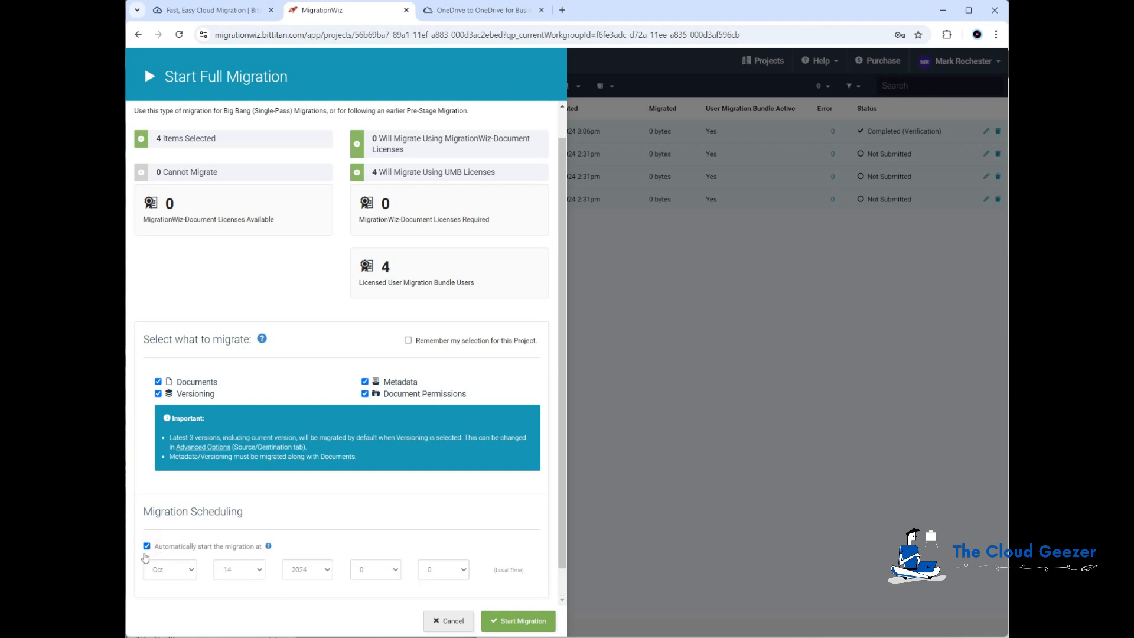
click(146, 546)
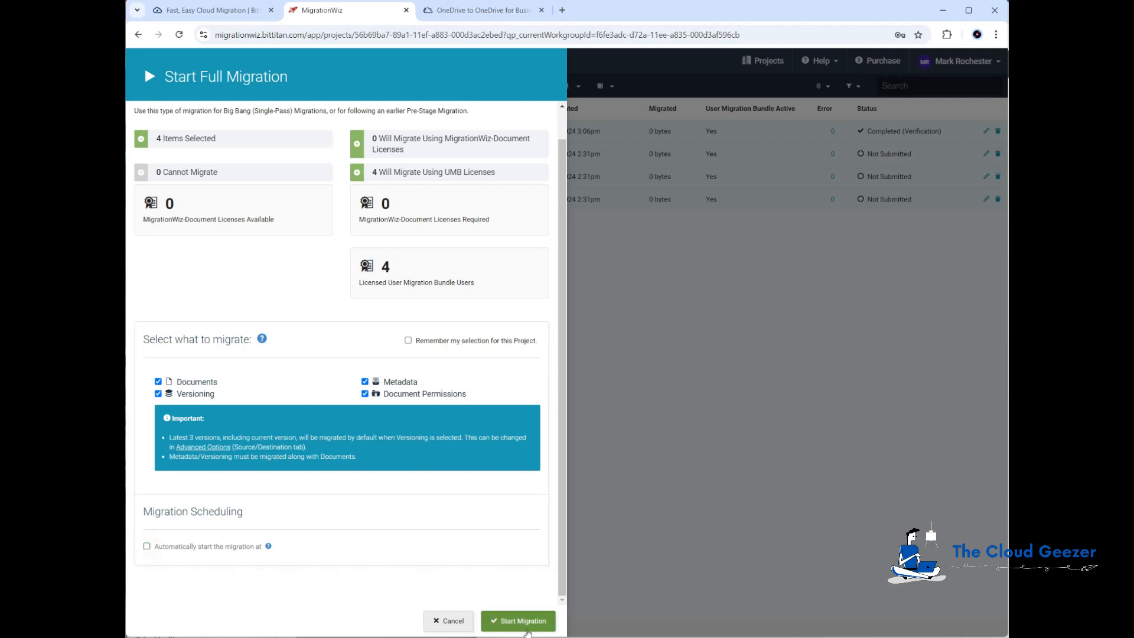
click(521, 622)
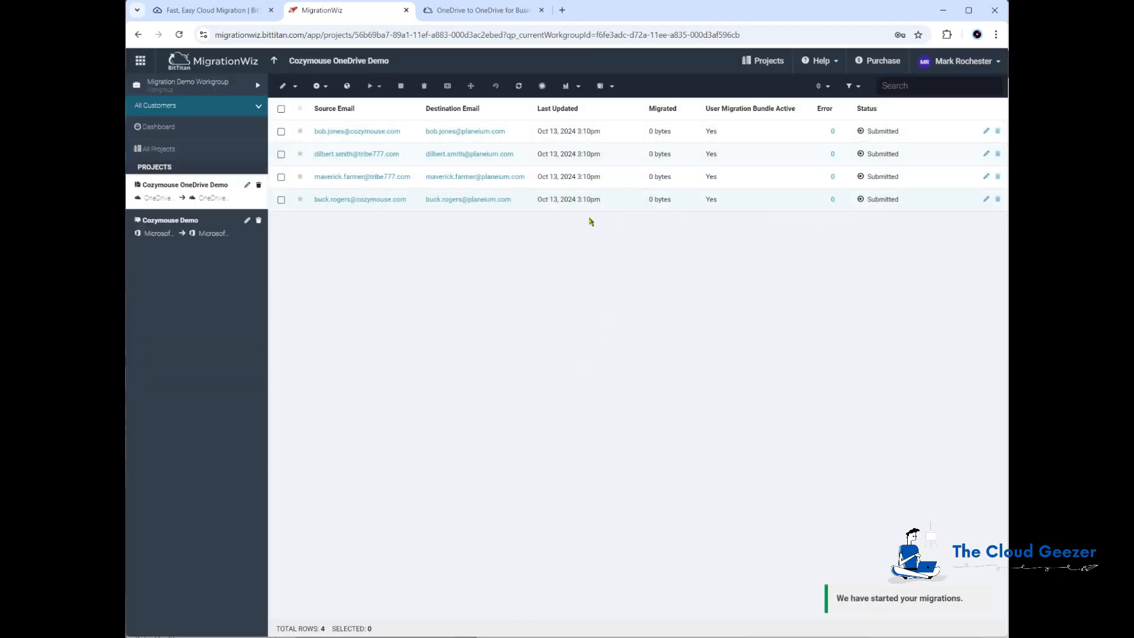
Auto-refresh the list until three users show Completed (Full), then bring up the destination OneDrive
click(543, 85)
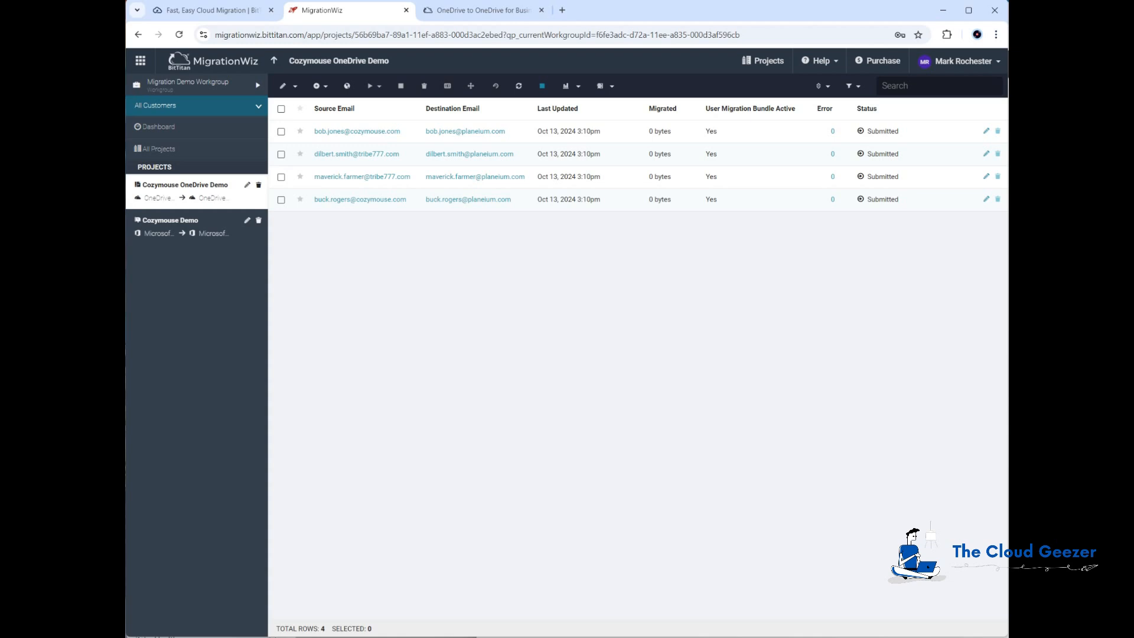
key(alt+Tab)
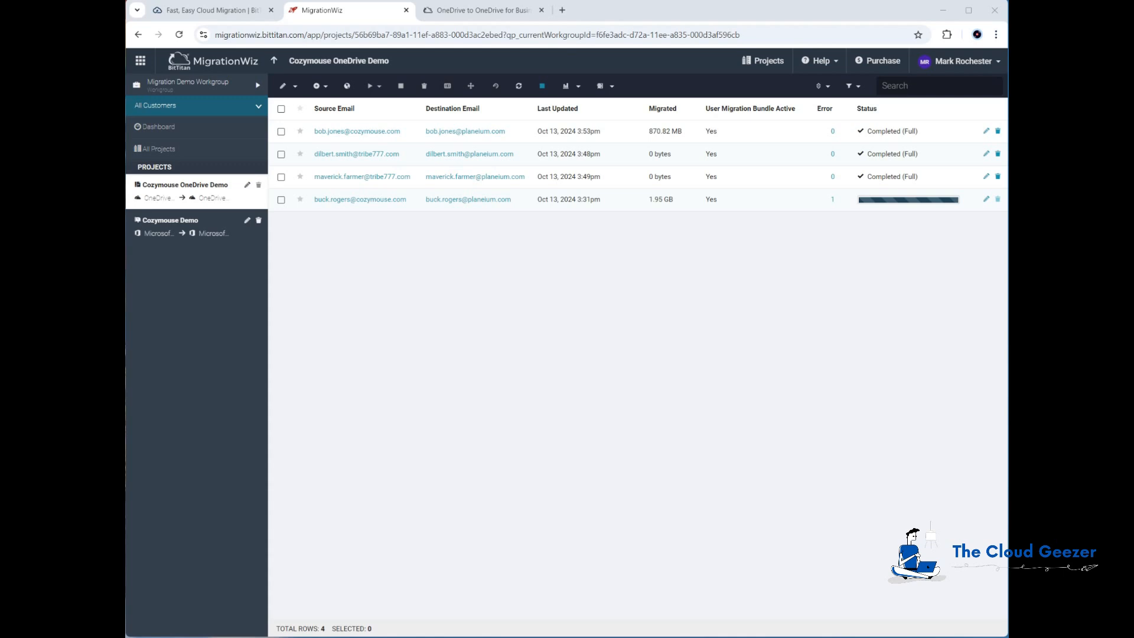
key(alt+Tab)
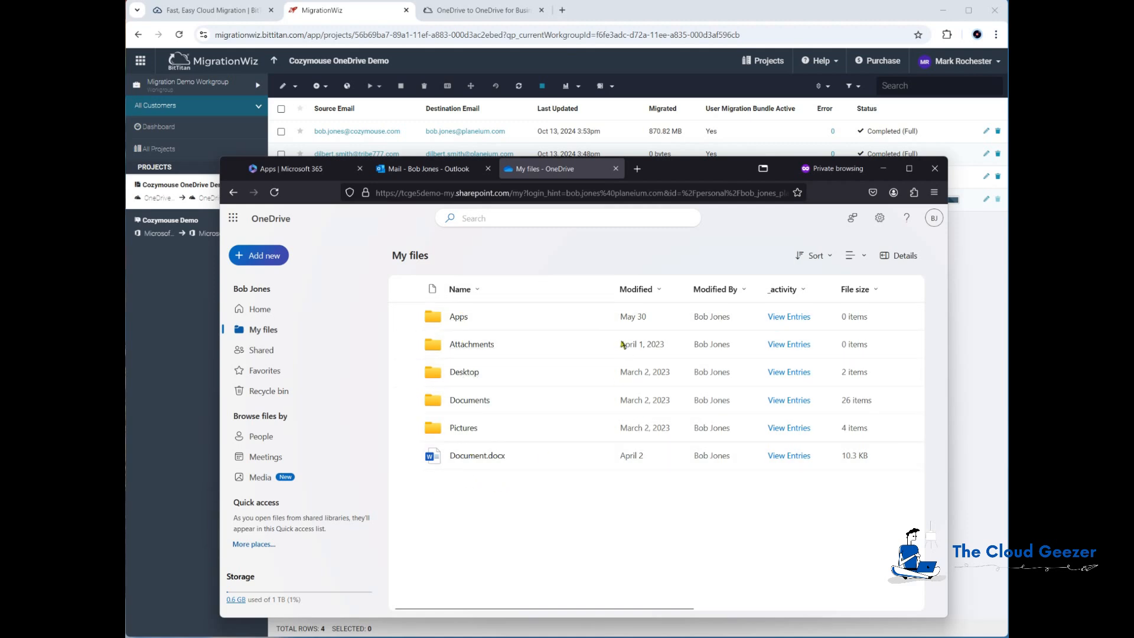
Browse the 26 migrated items in the destination Documents folder, then return to My files and MigrationWiz
click(464, 402)
scroll(469, 408, down, 2)
scroll(473, 411, up, 2)
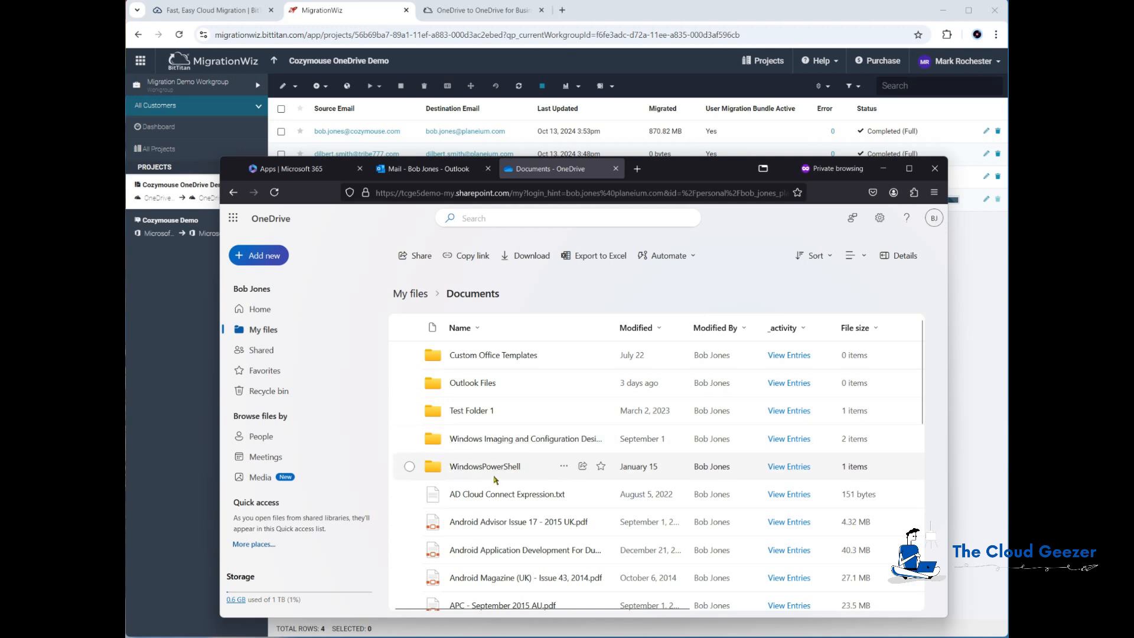
scroll(488, 418, down, 3)
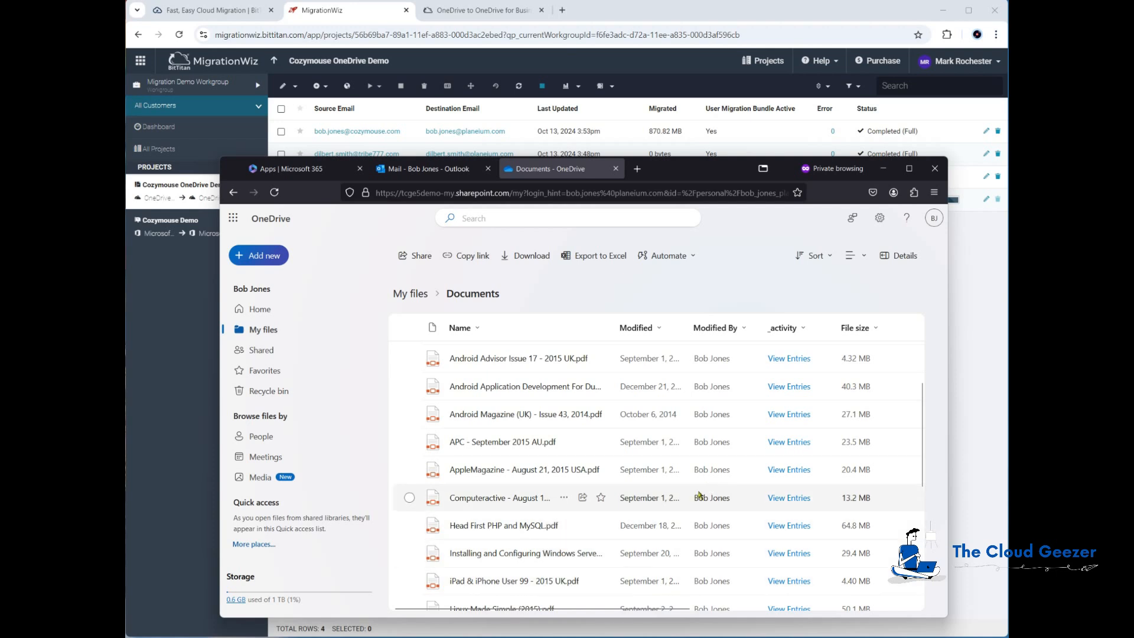
scroll(605, 473, up, 5)
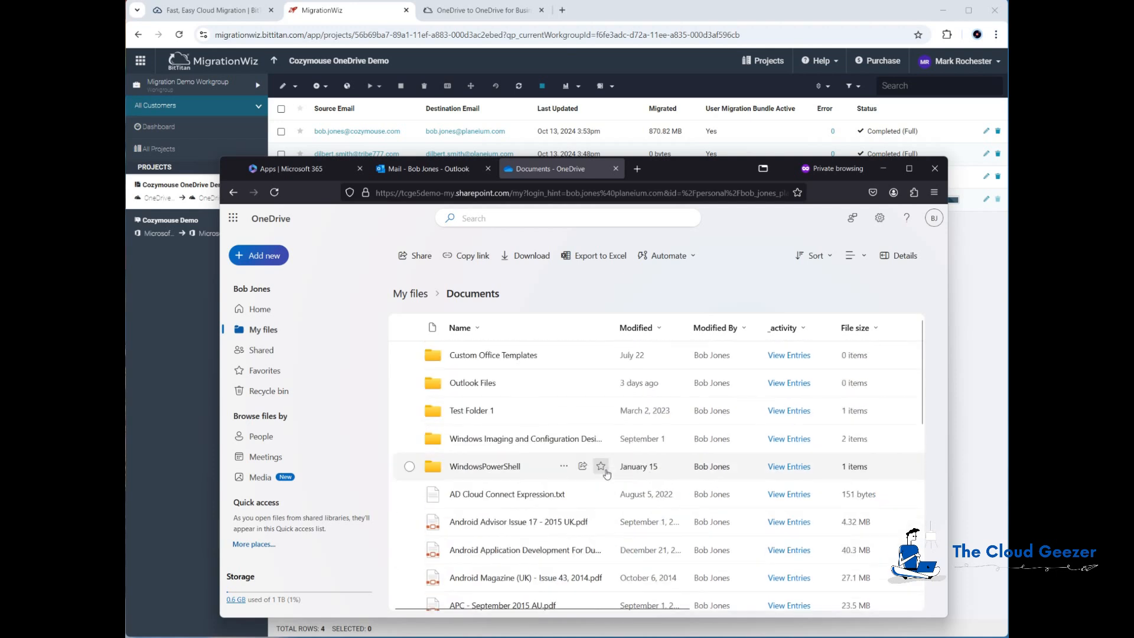
click(418, 296)
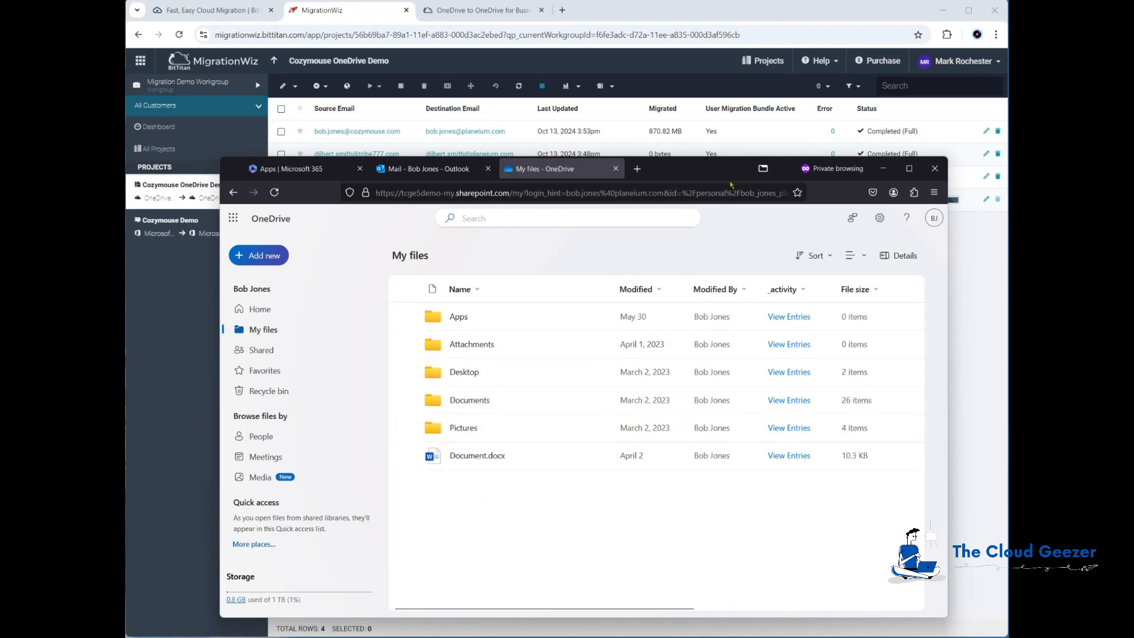
click(759, 13)
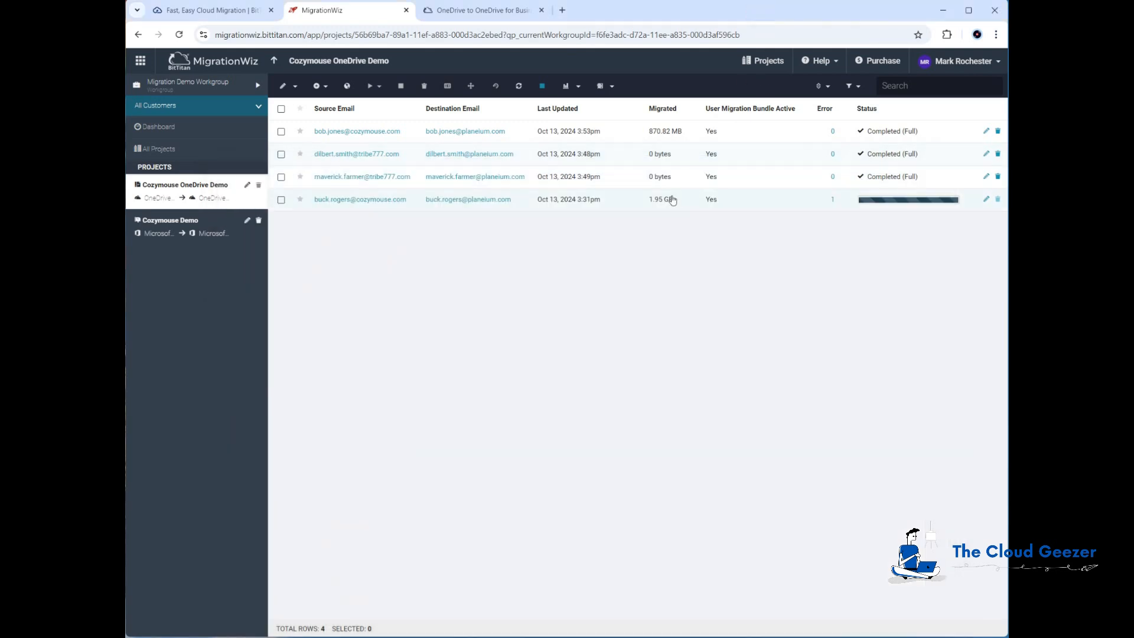
Refresh to see all four users Completed (Full), review the fourth user's one shortcut error, and open its details
click(518, 86)
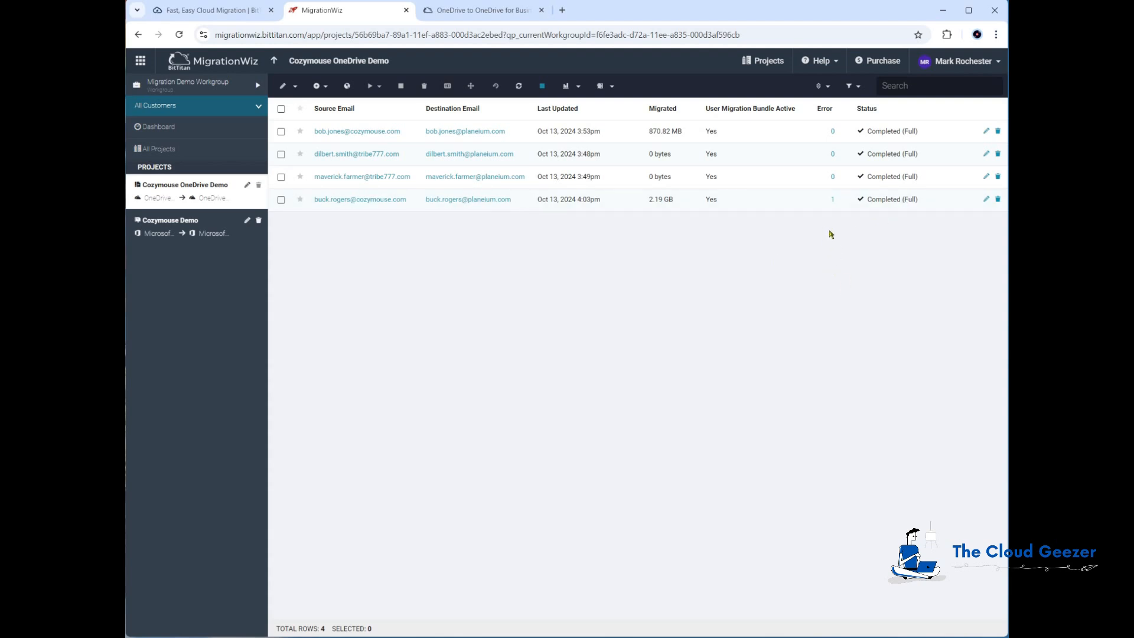
click(833, 199)
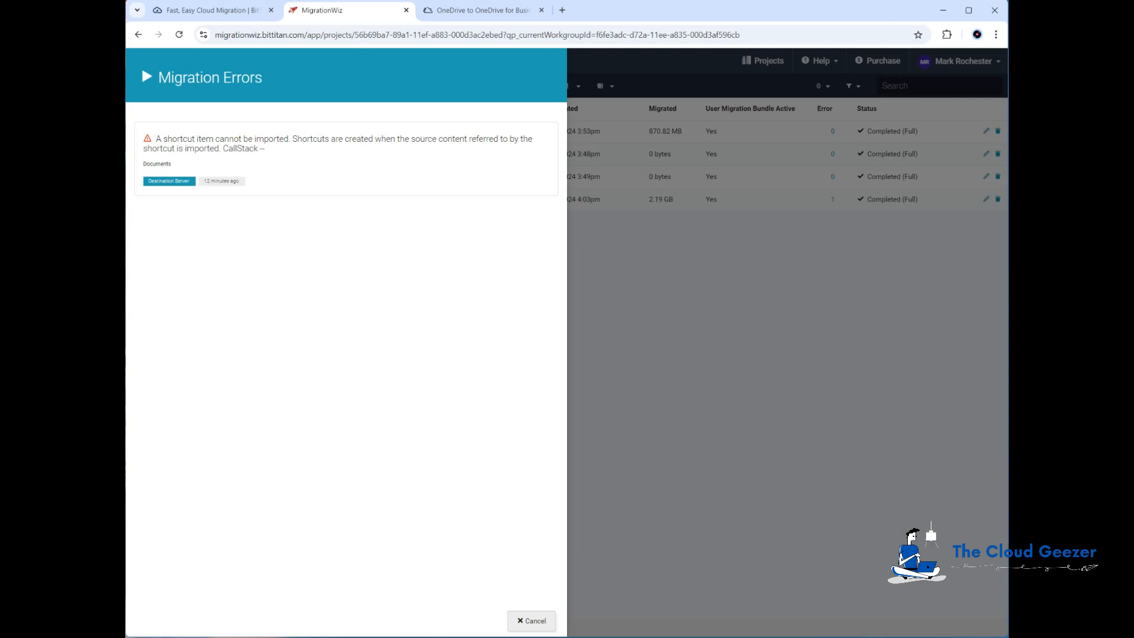
click(539, 623)
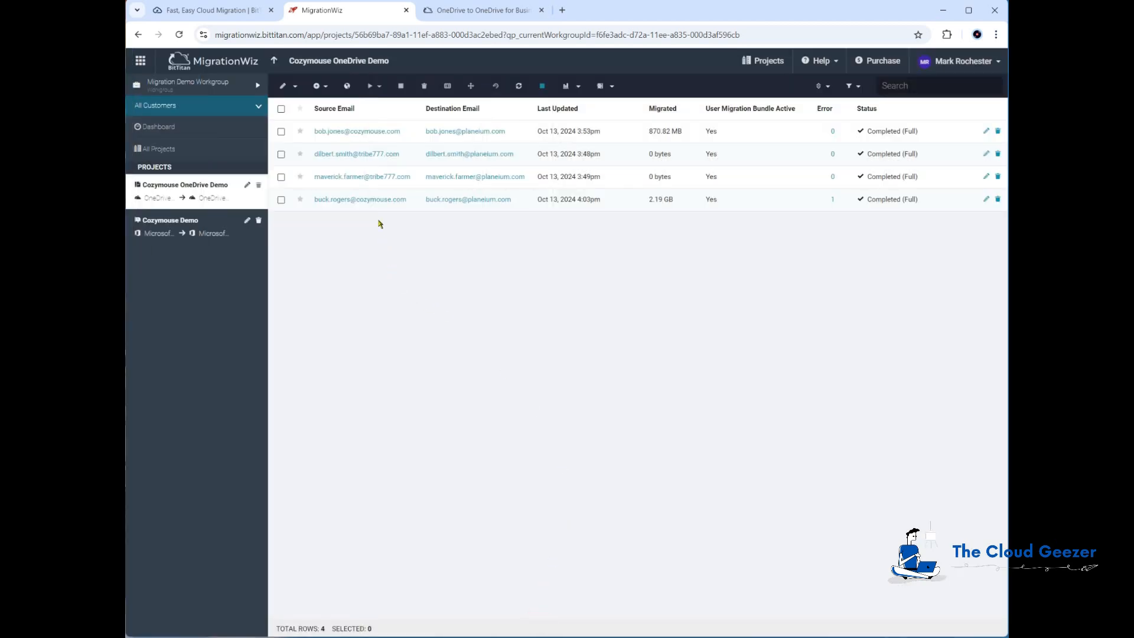
click(378, 200)
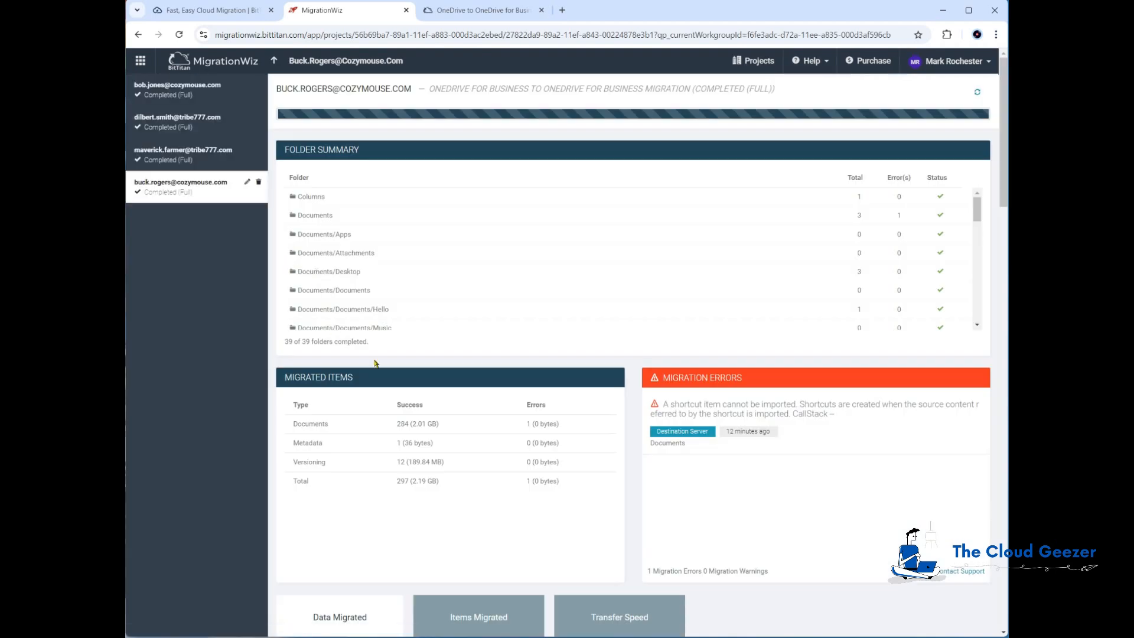
Review the fourth user's folder summary, item totals and data-migrated chart, then return to the user list
click(977, 216)
drag(979, 226, 979, 322)
scroll(768, 349, down, 2)
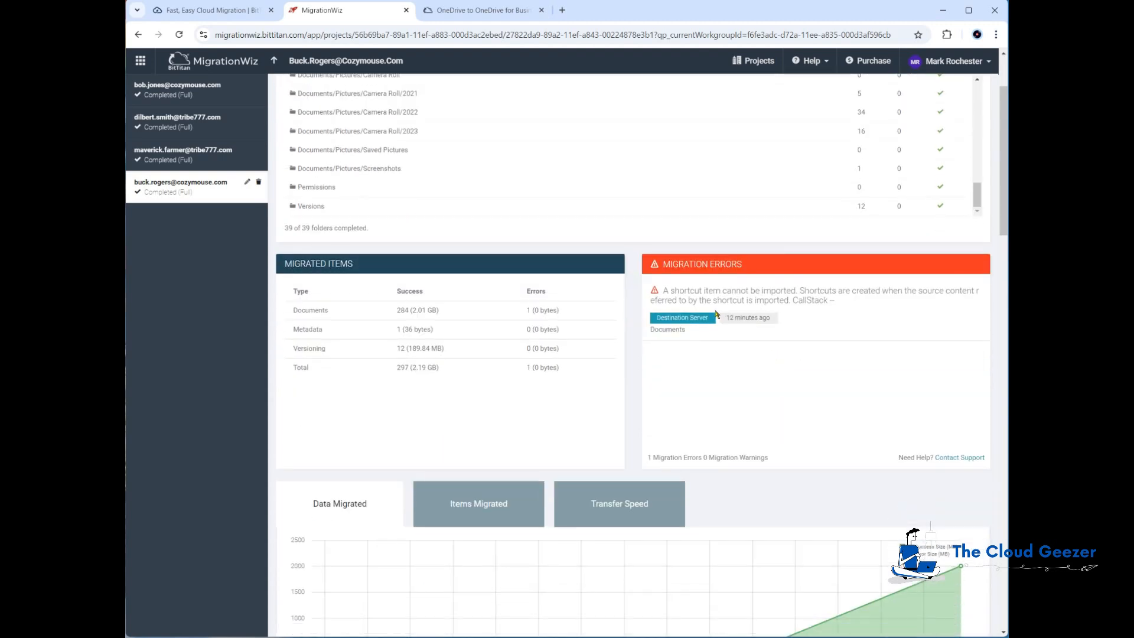
scroll(733, 301, down, 2)
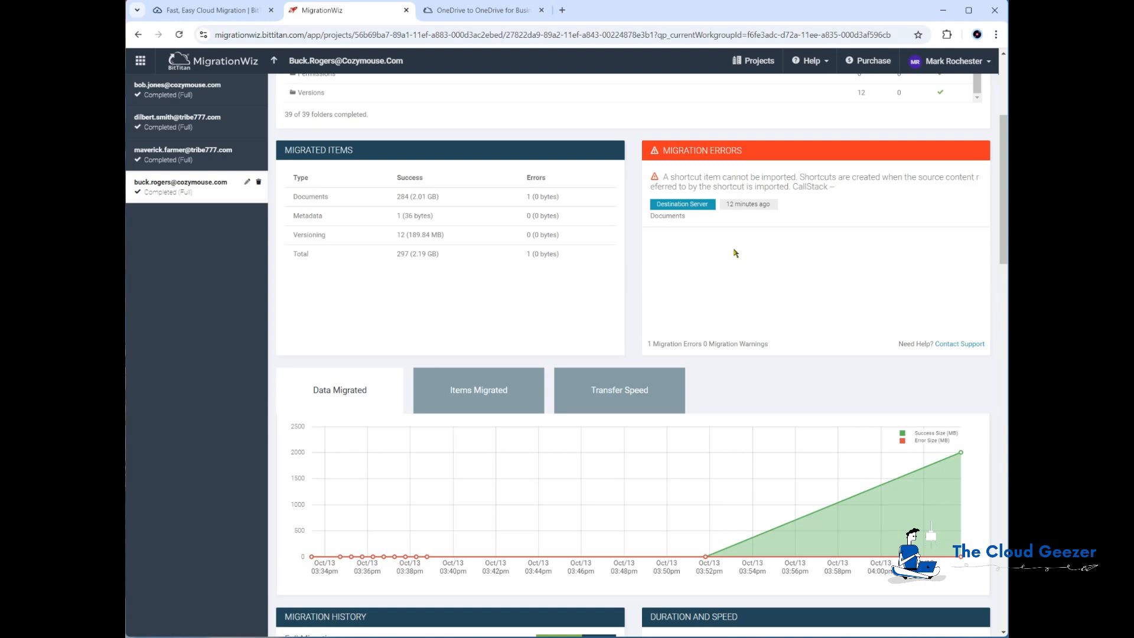
scroll(750, 264, up, 4)
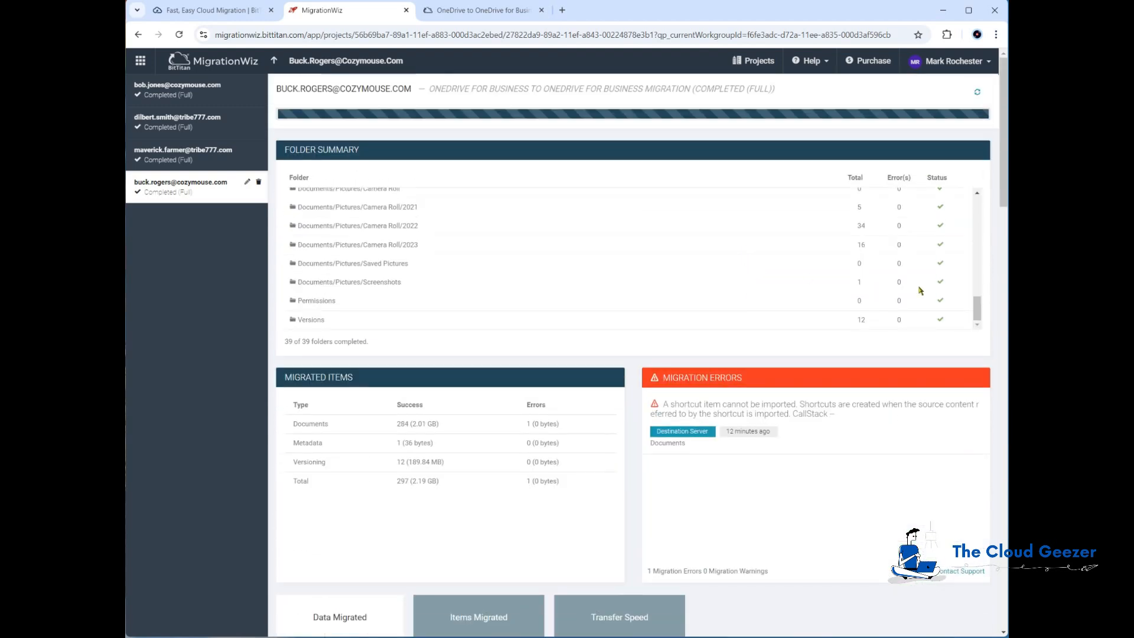
drag(975, 308, 975, 197)
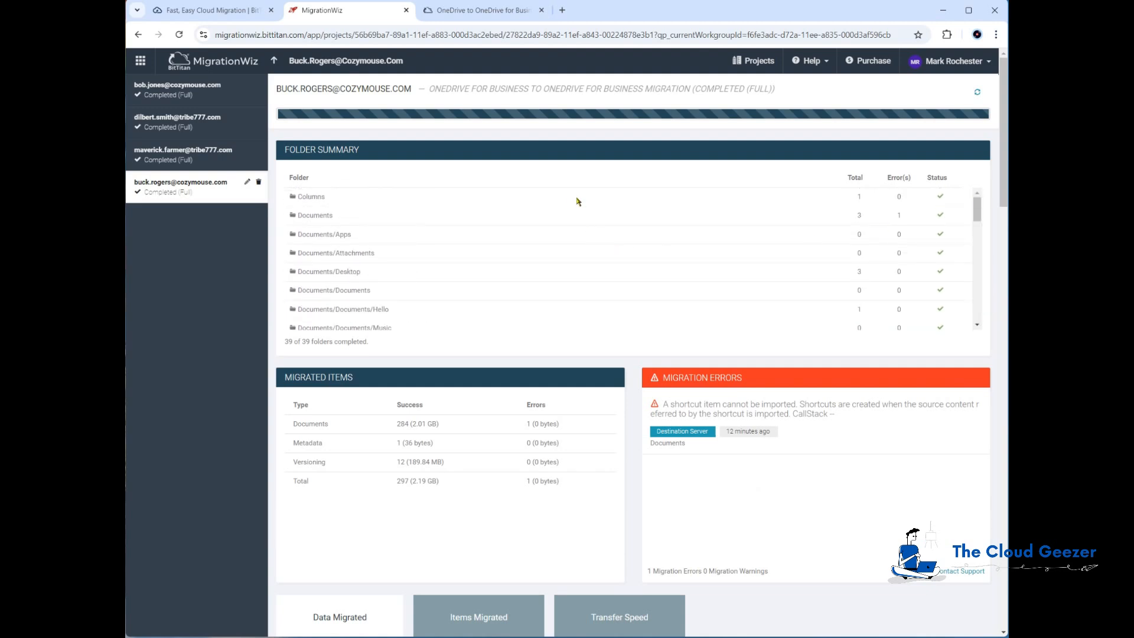
click(274, 61)
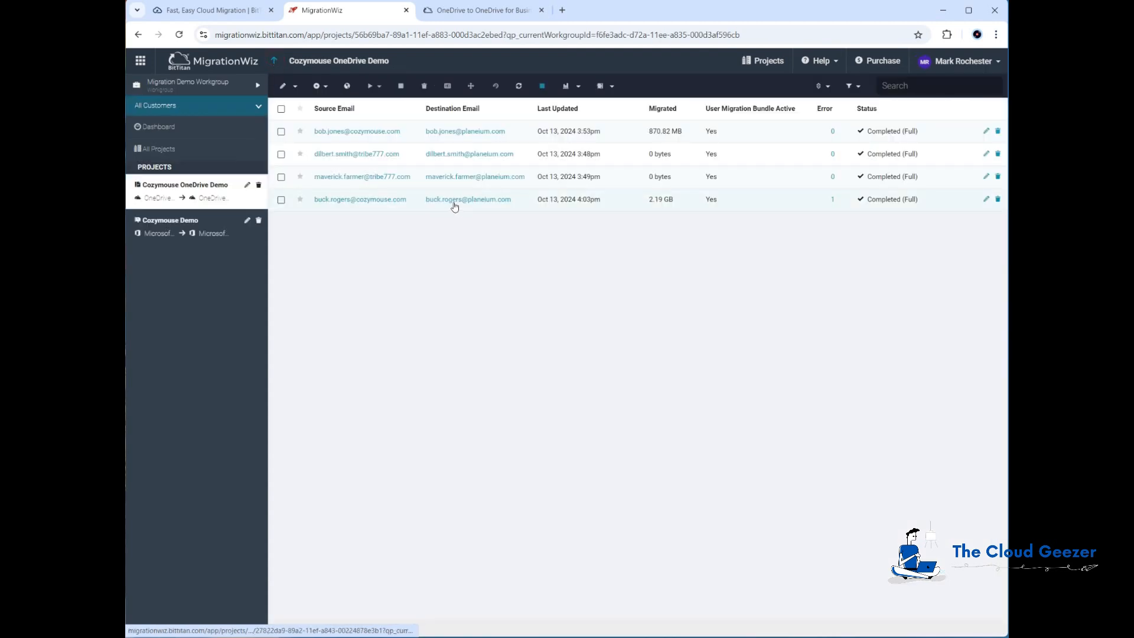